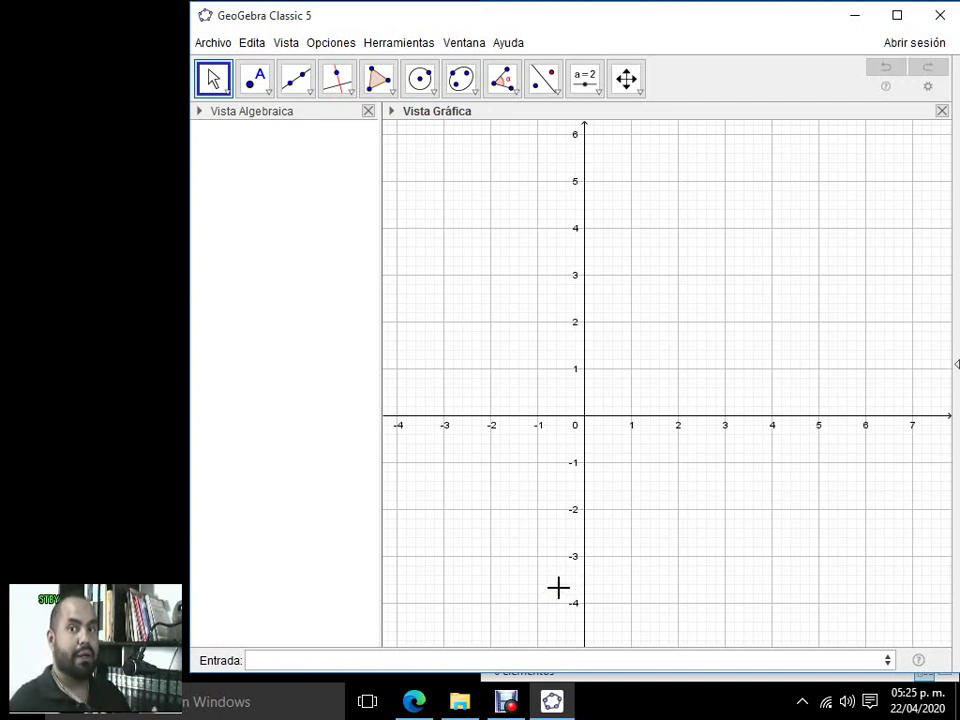
# - Draw a straight line through the points (-2, 4) and (4, -2)
pyautogui.click(289, 84)
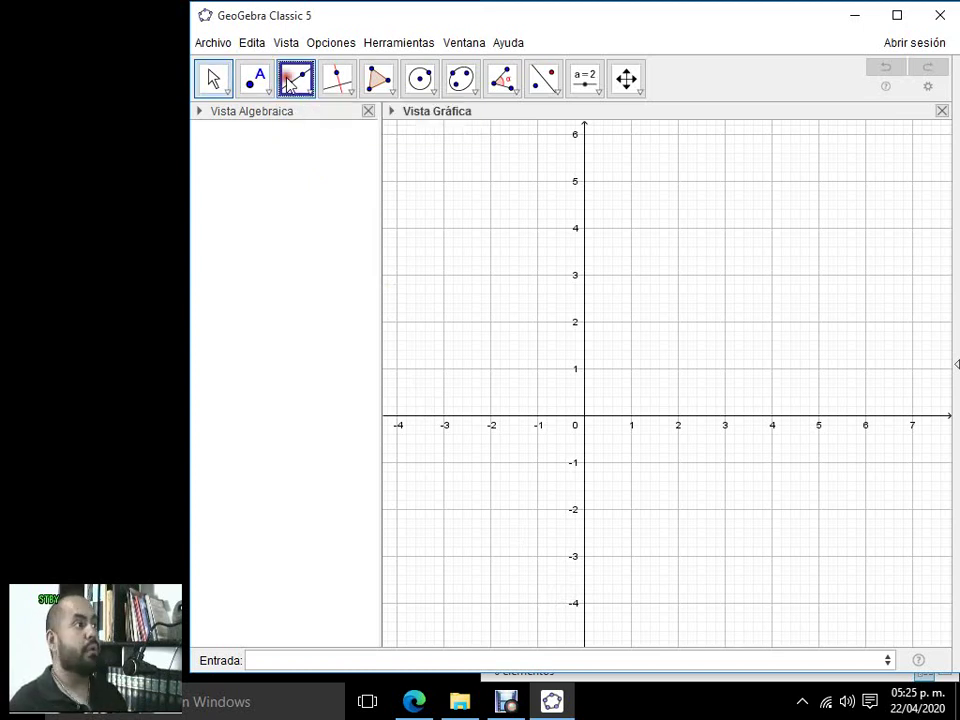
pyautogui.click(490, 228)
pyautogui.click(771, 509)
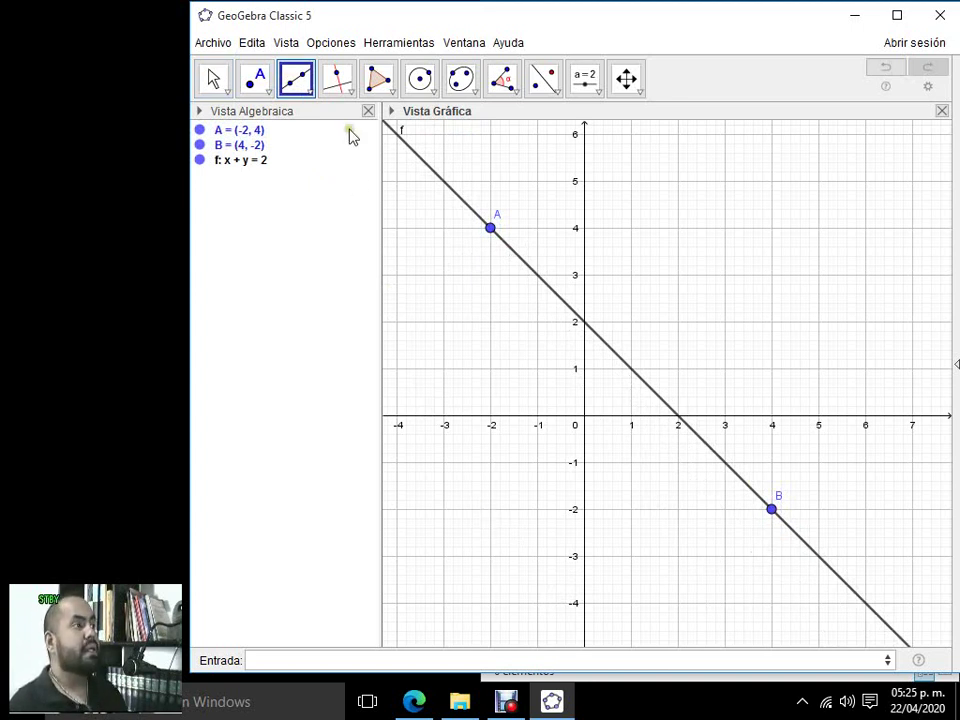
# - Construct a line perpendicular to line f through a new point at (3, 3)
pyautogui.click(350, 95)
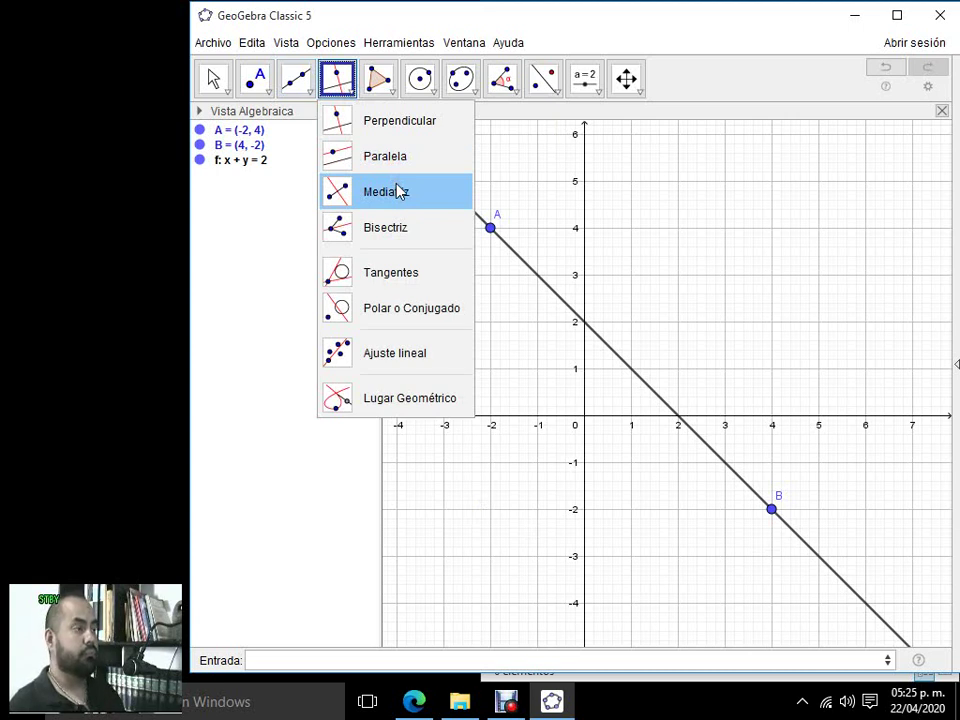
pyautogui.click(386, 136)
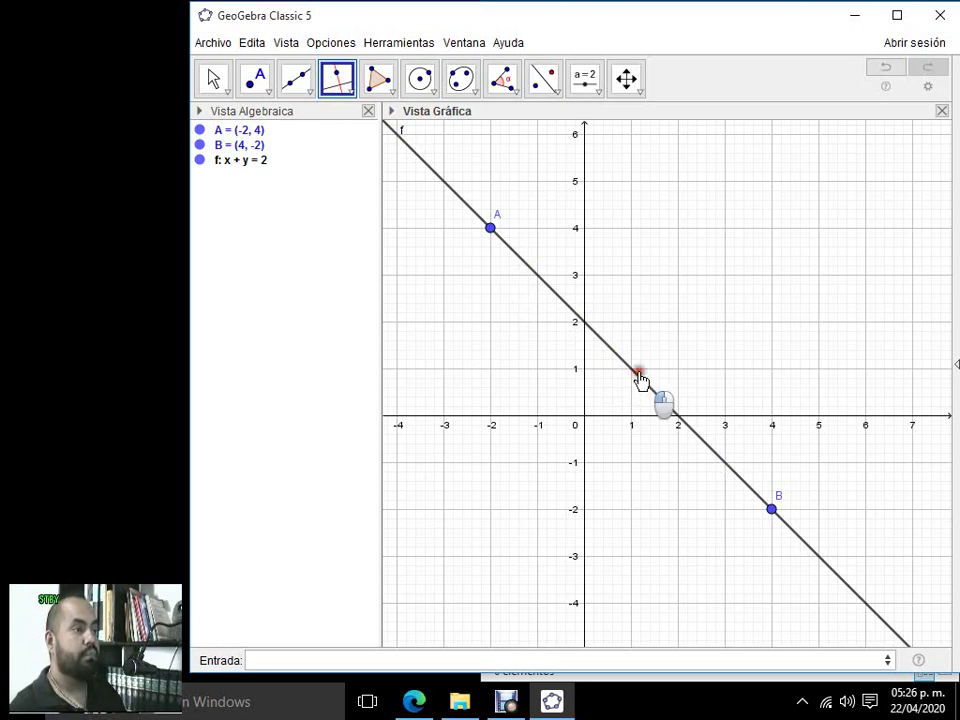
pyautogui.click(638, 376)
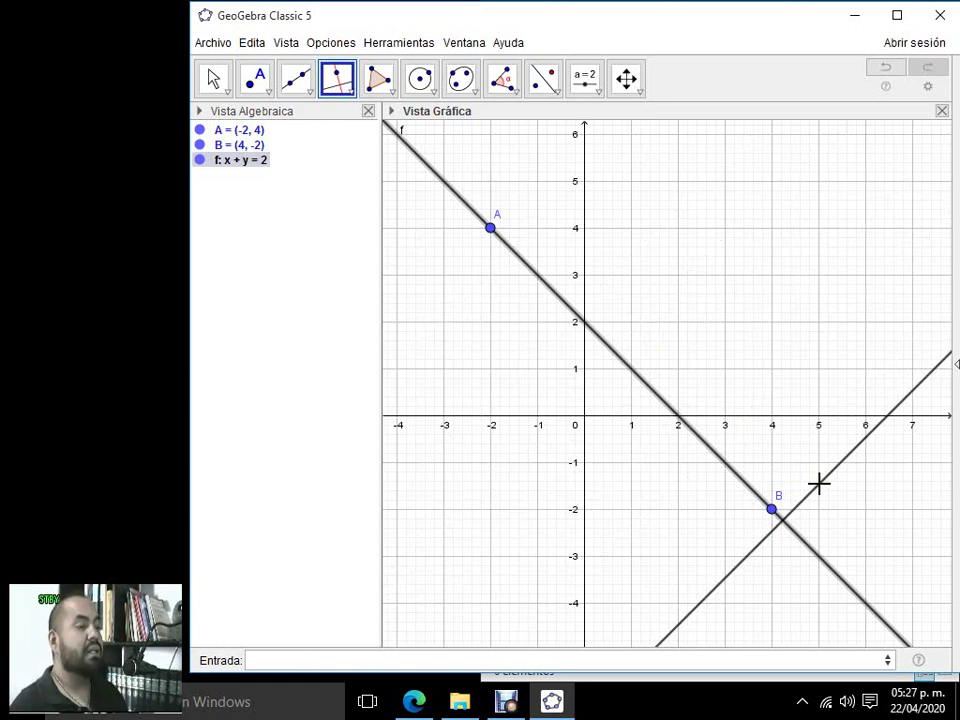
pyautogui.click(724, 275)
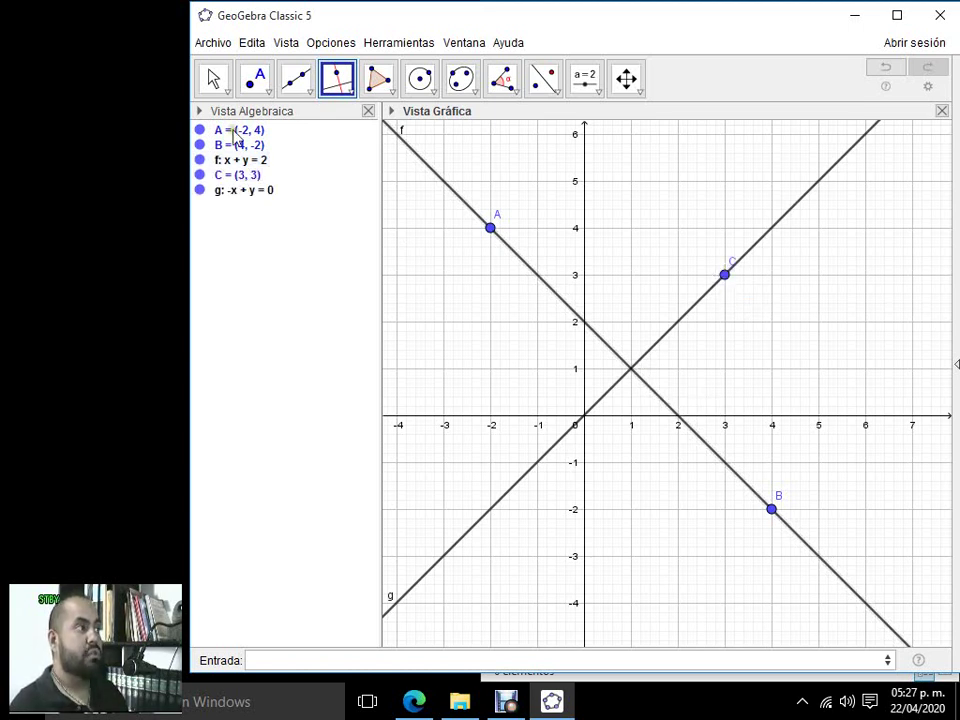
# - Try deleting point C on the perpendicular line and undo the deletion
pyautogui.click(208, 78)
pyautogui.click(767, 242)
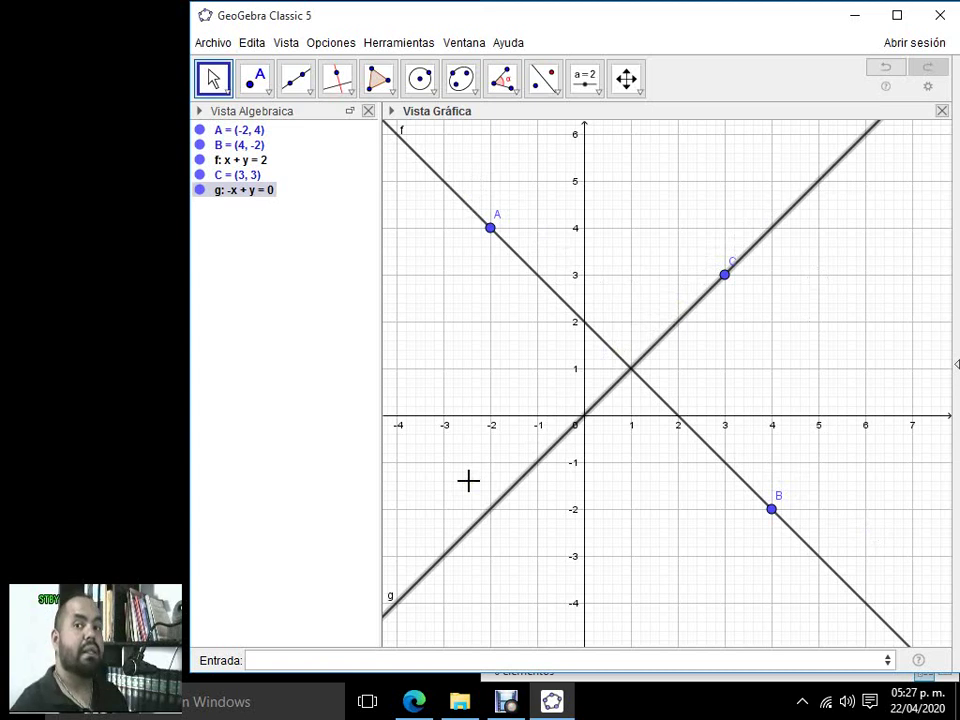
pyautogui.rightClick(251, 175)
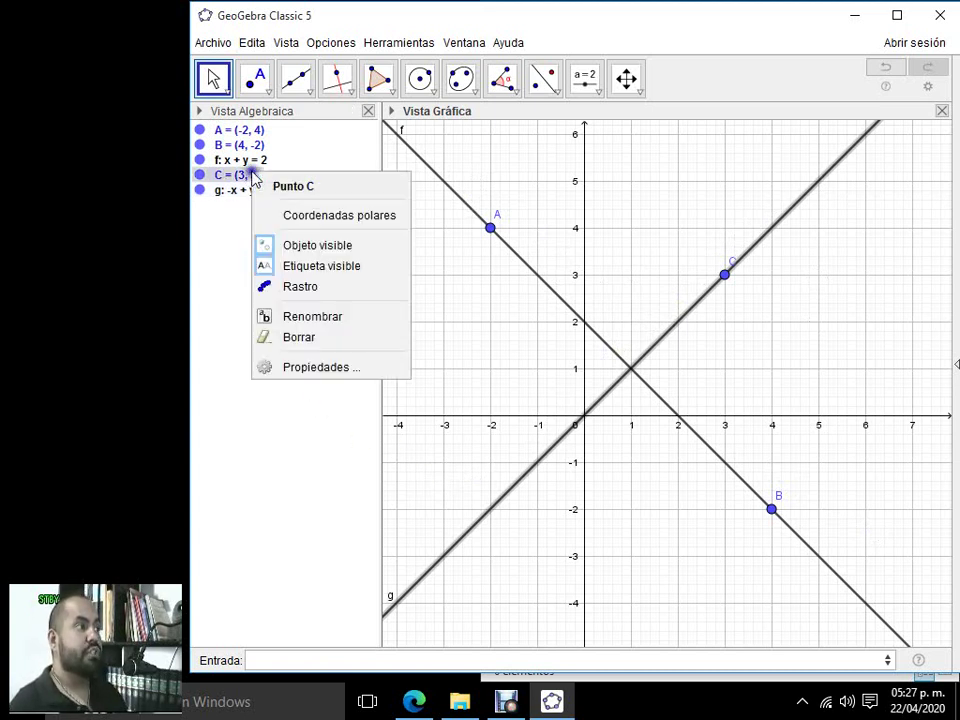
pyautogui.click(332, 338)
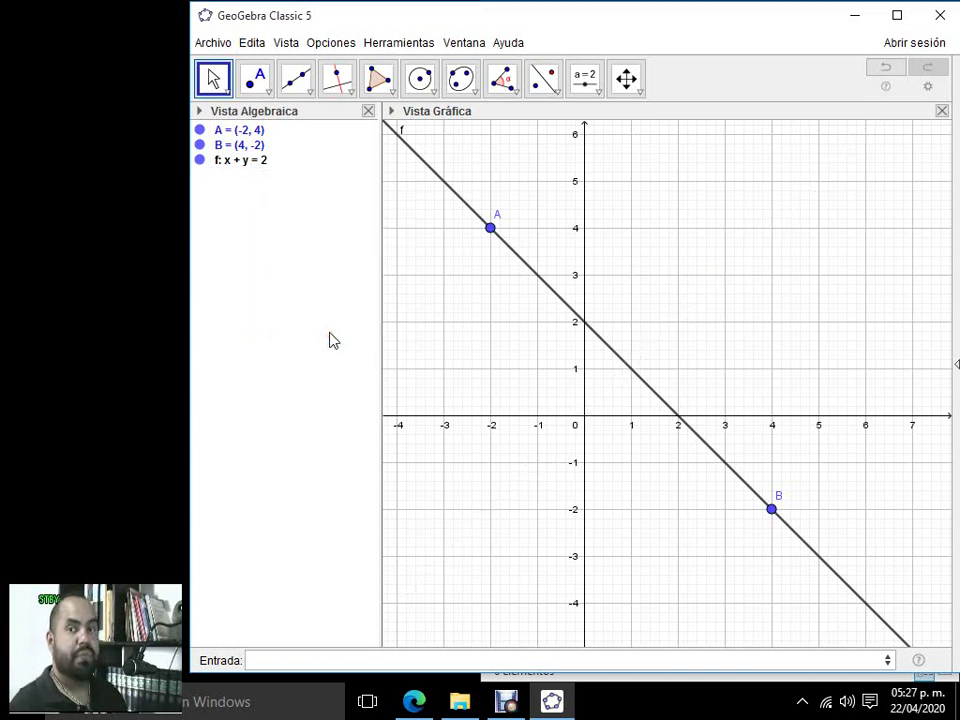
pyautogui.hotkey('ctrl', 'z')
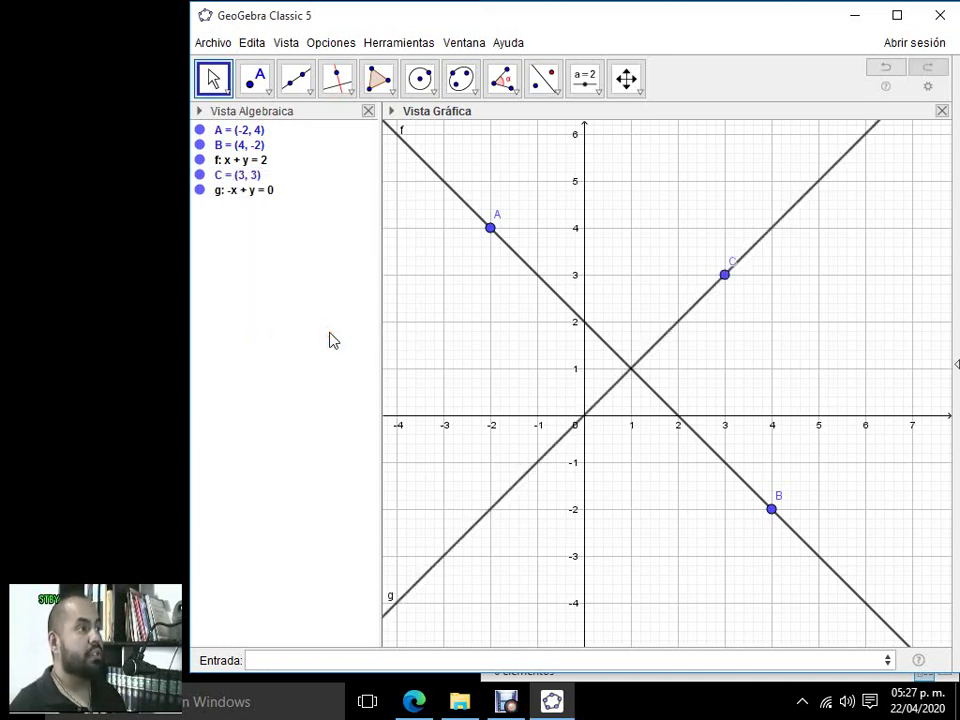
# - Try deleting line f, on which the perpendicular depends, and undo the deletion
pyautogui.rightClick(450, 188)
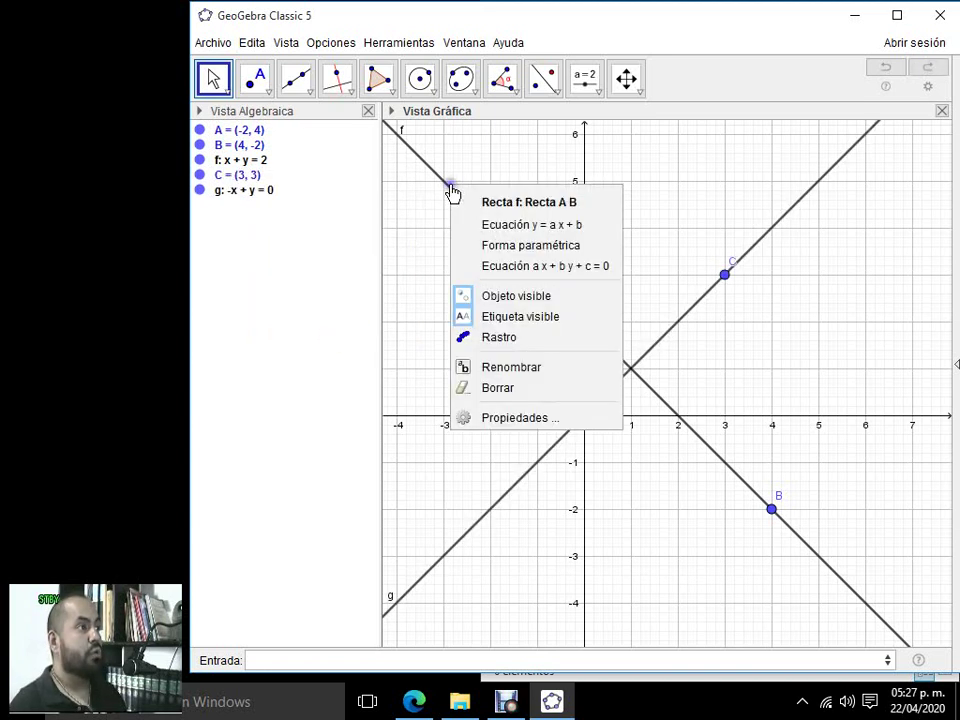
pyautogui.click(525, 388)
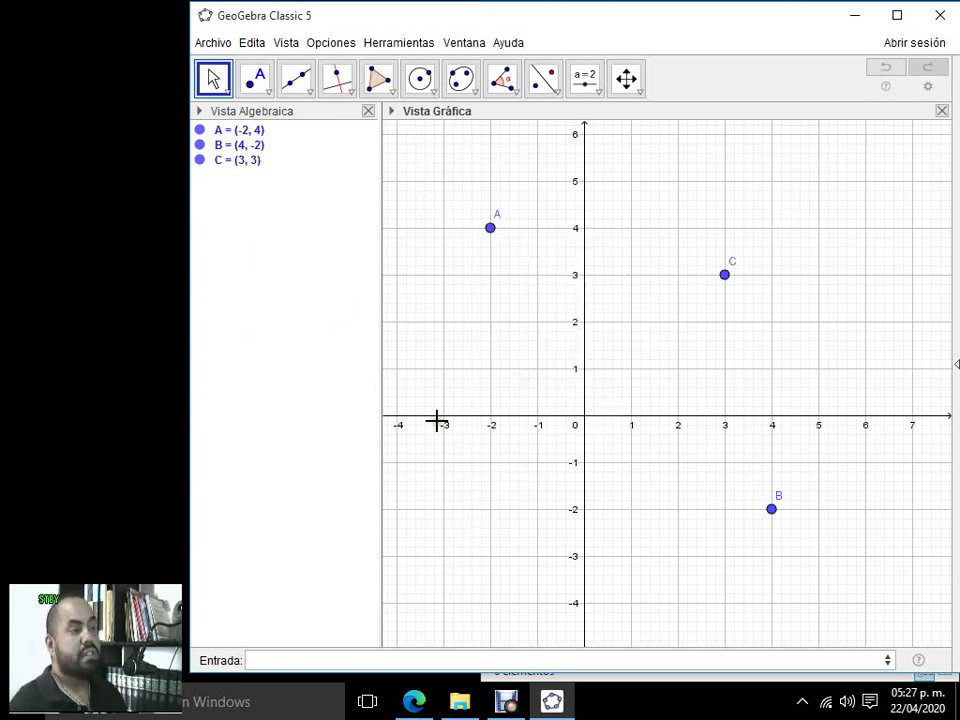
pyautogui.hotkey('ctrl', 'z')
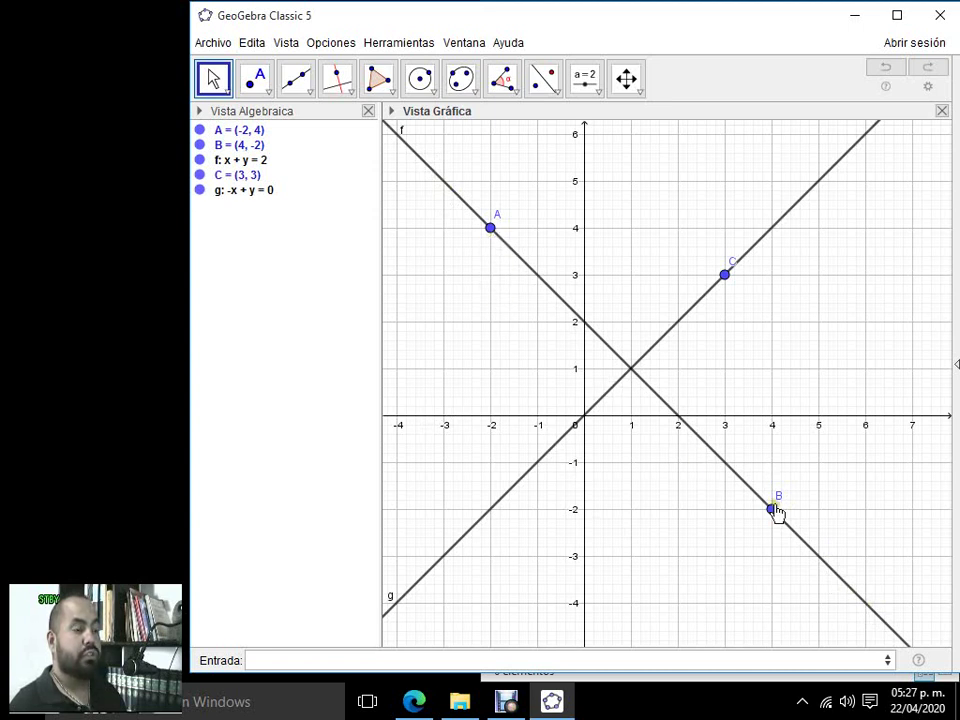
# - Try deleting point A, which defines line f, and undo the deletion
pyautogui.rightClick(491, 236)
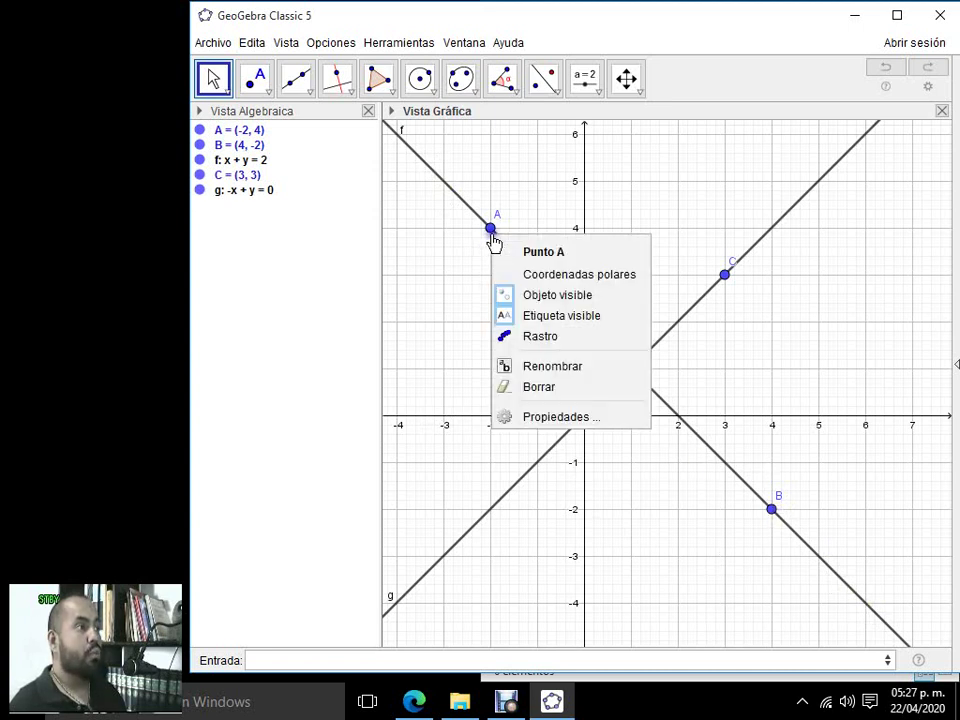
pyautogui.click(553, 387)
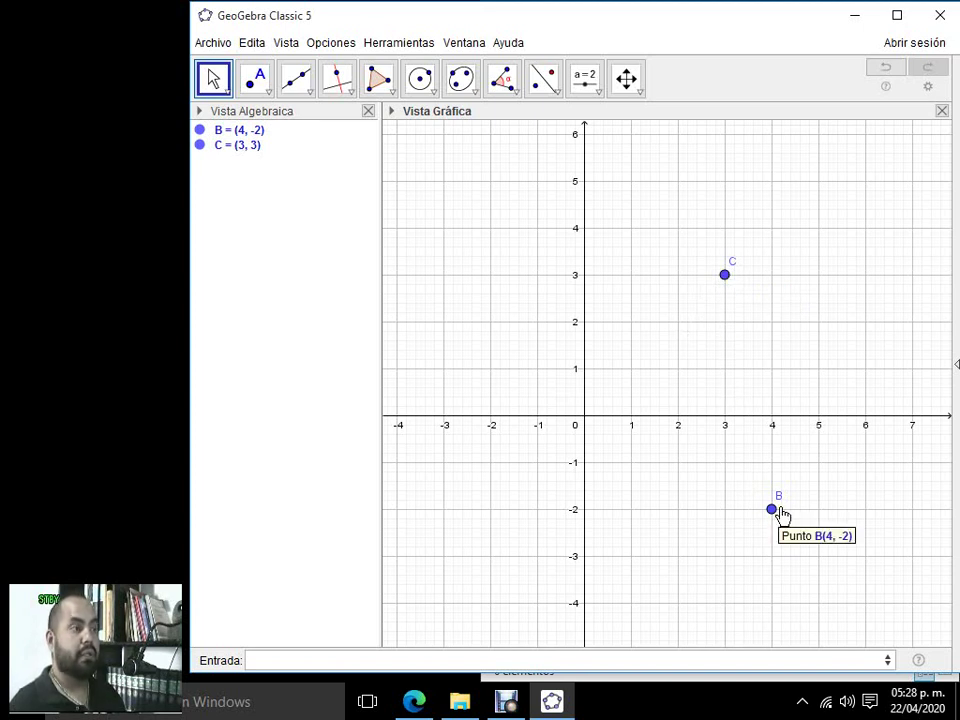
pyautogui.hotkey('ctrl', 'z')
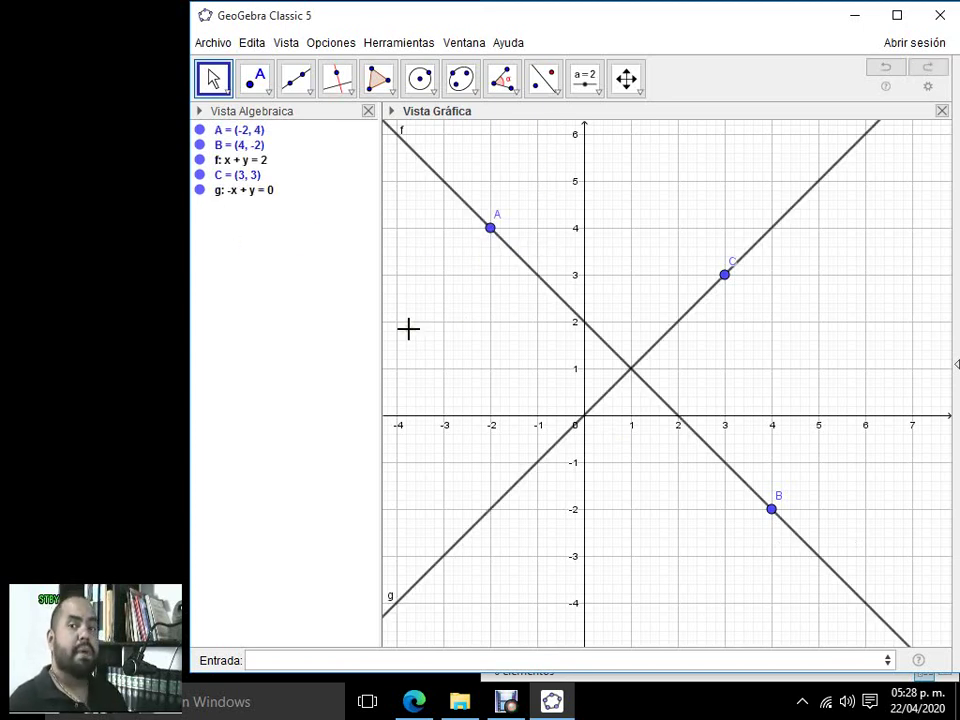
# - Construct a line parallel to line g through a new point at (1, -2)
pyautogui.click(345, 88)
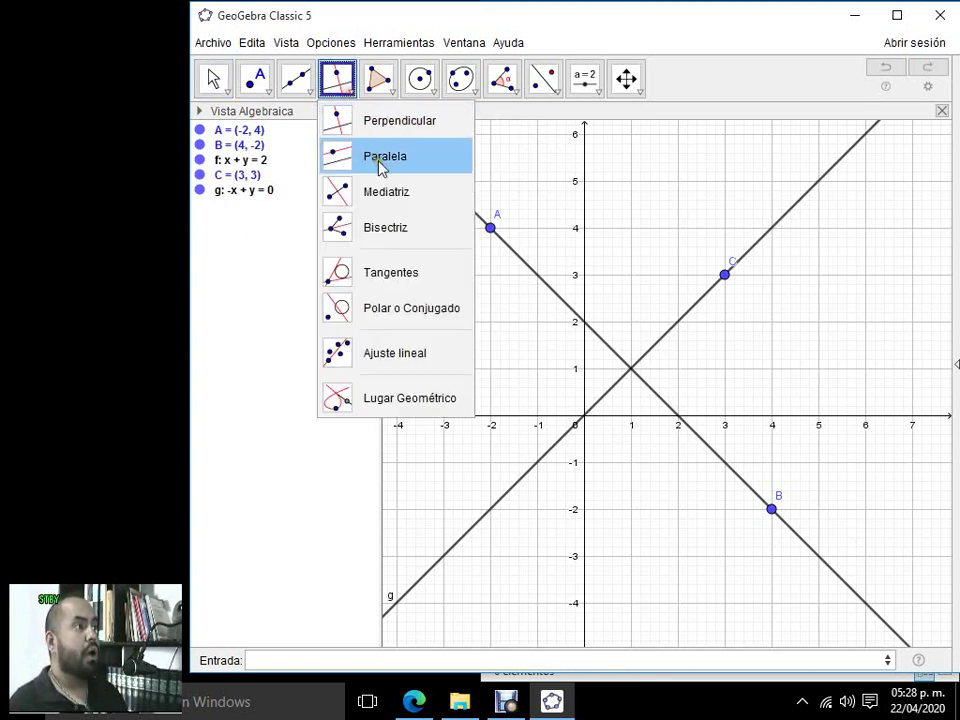
pyautogui.click(405, 163)
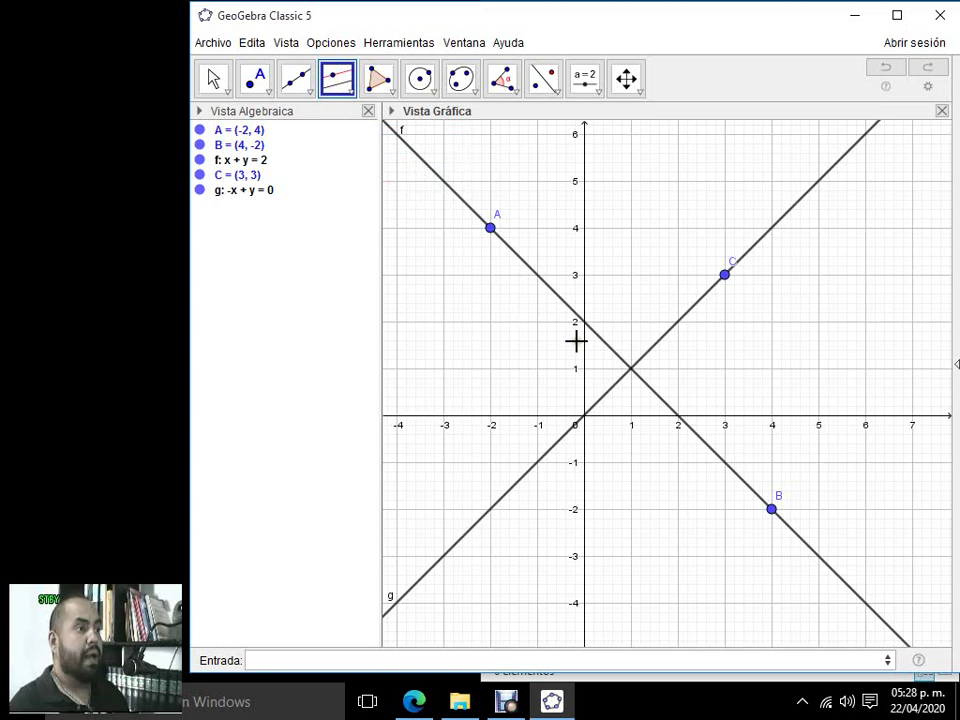
pyautogui.click(781, 218)
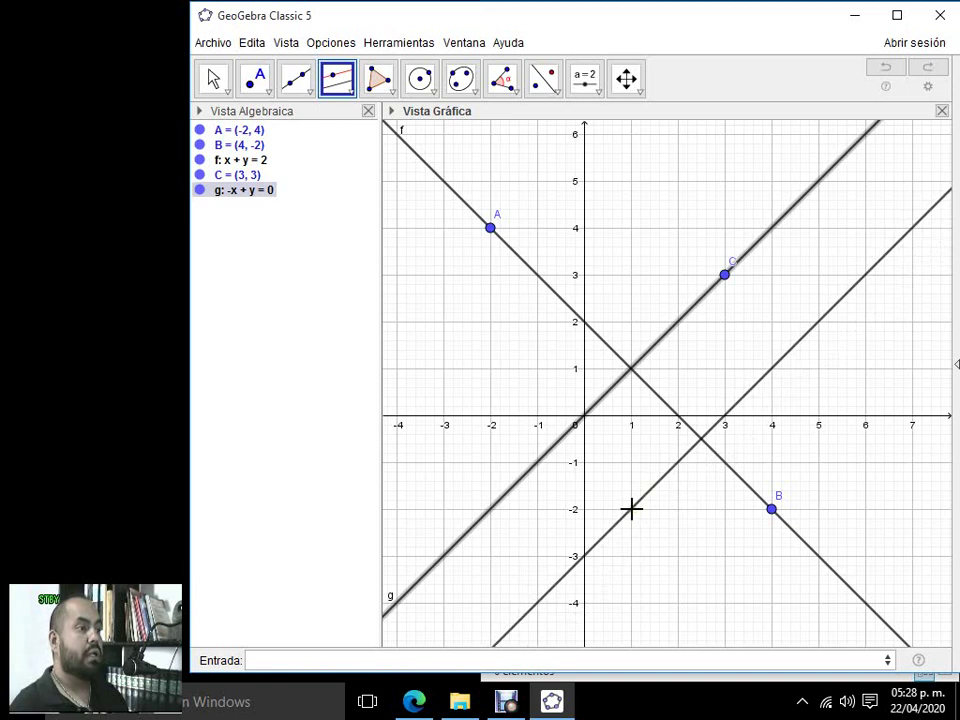
pyautogui.click(631, 509)
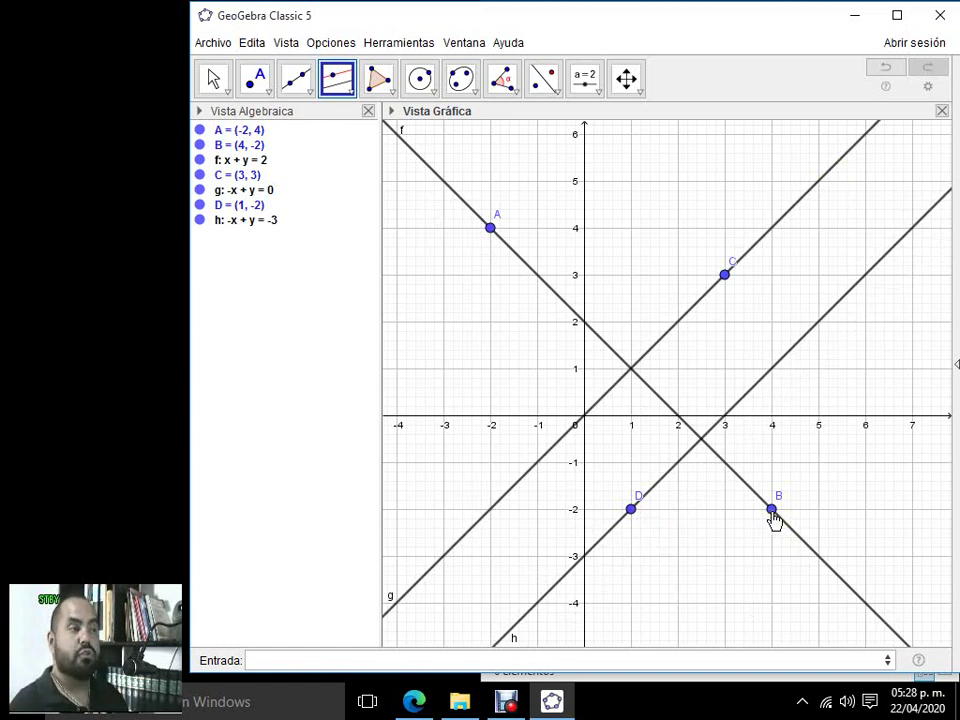
# - Try deleting point A with the parallel line in place and undo the deletion
pyautogui.click(213, 79)
pyautogui.rightClick(492, 228)
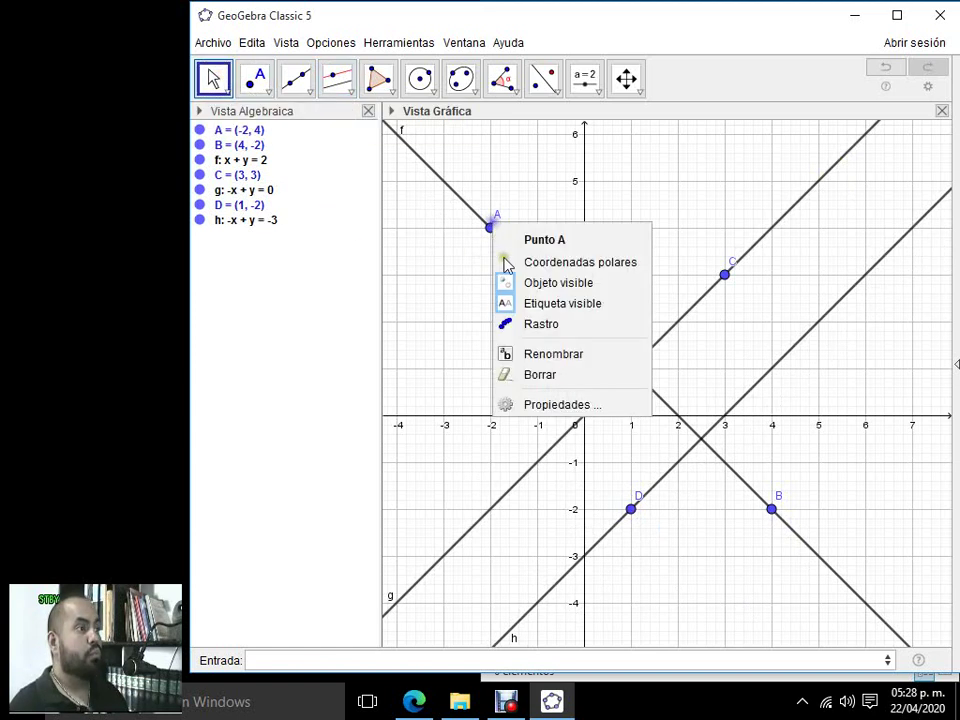
pyautogui.click(559, 373)
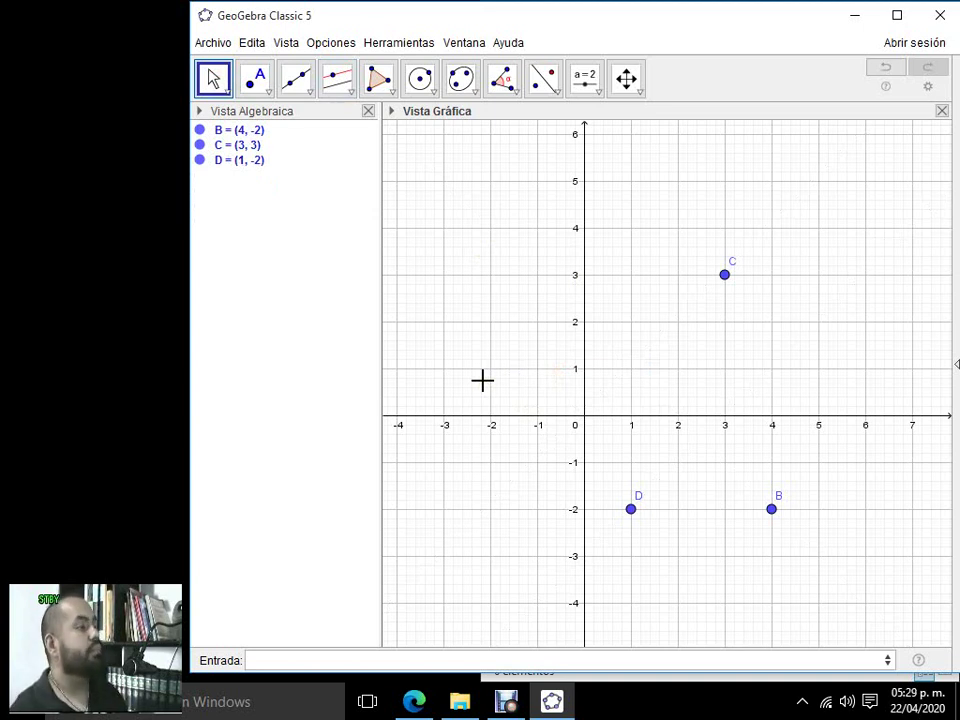
pyautogui.hotkey('ctrl', 'z')
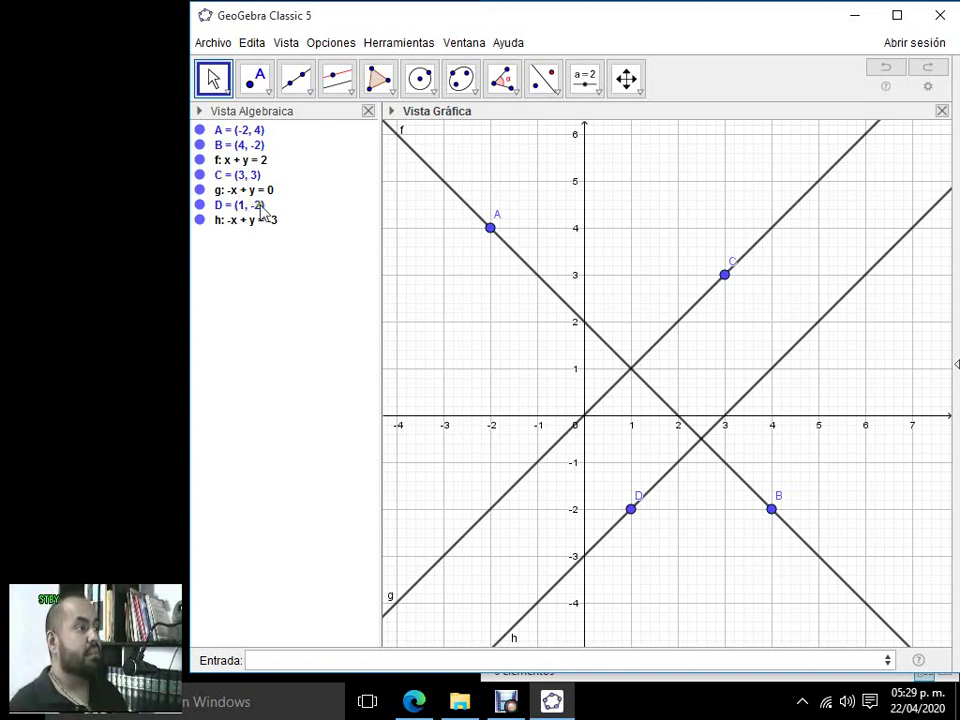
# - Hide points A, B, C and D while keeping the three lines displayed
pyautogui.click(200, 130)
pyautogui.click(200, 145)
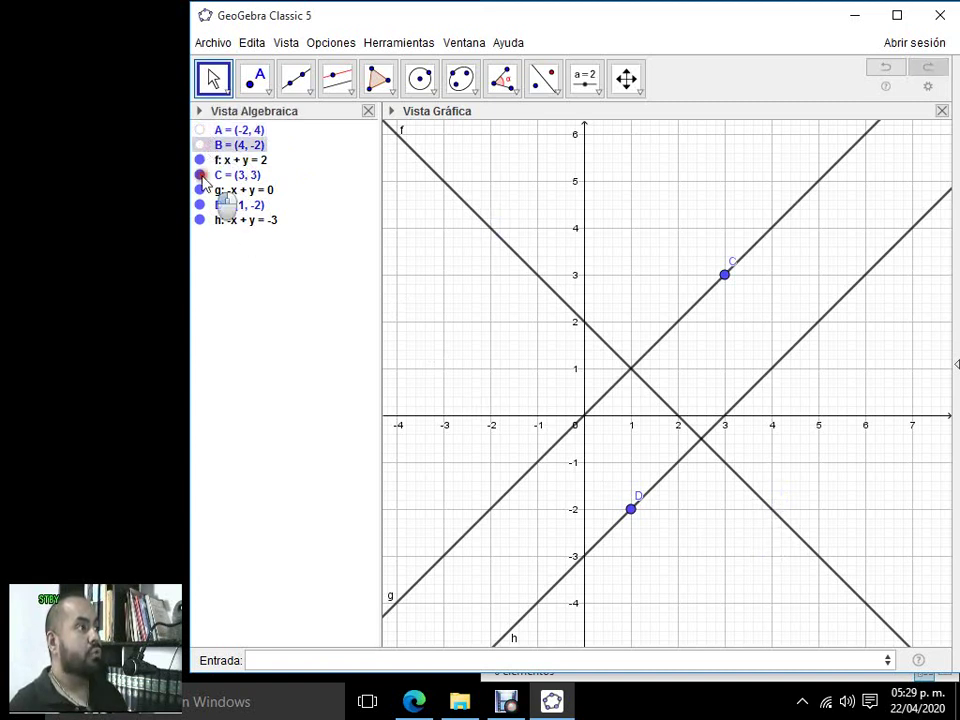
pyautogui.click(200, 175)
pyautogui.click(200, 205)
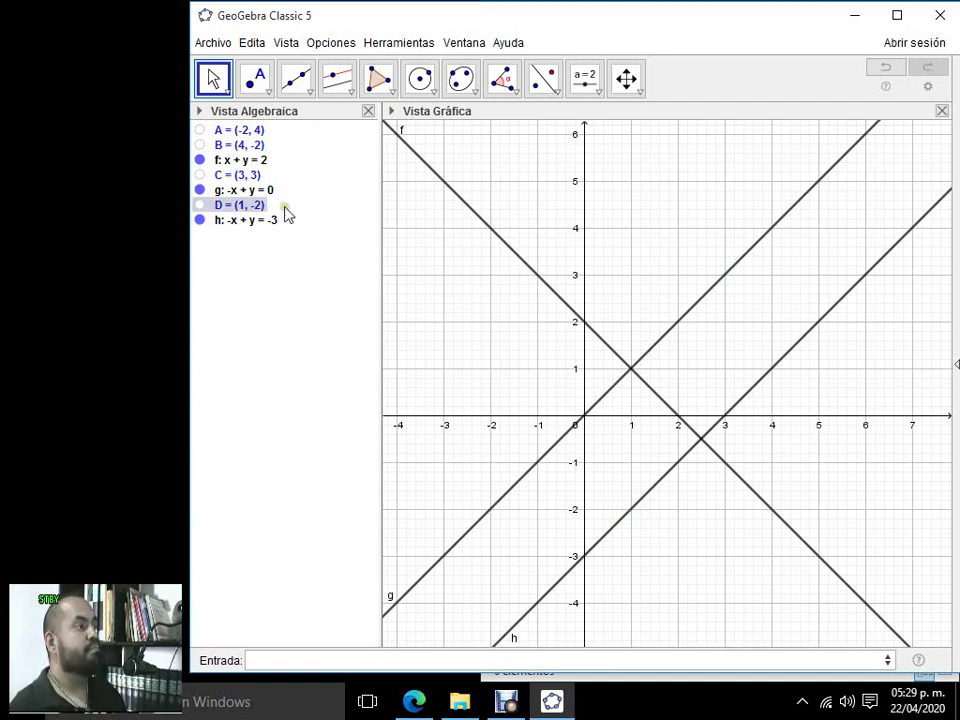
# - Place two free points at (1, 5) and (3, 5) for a perpendicular bisector
pyautogui.click(349, 90)
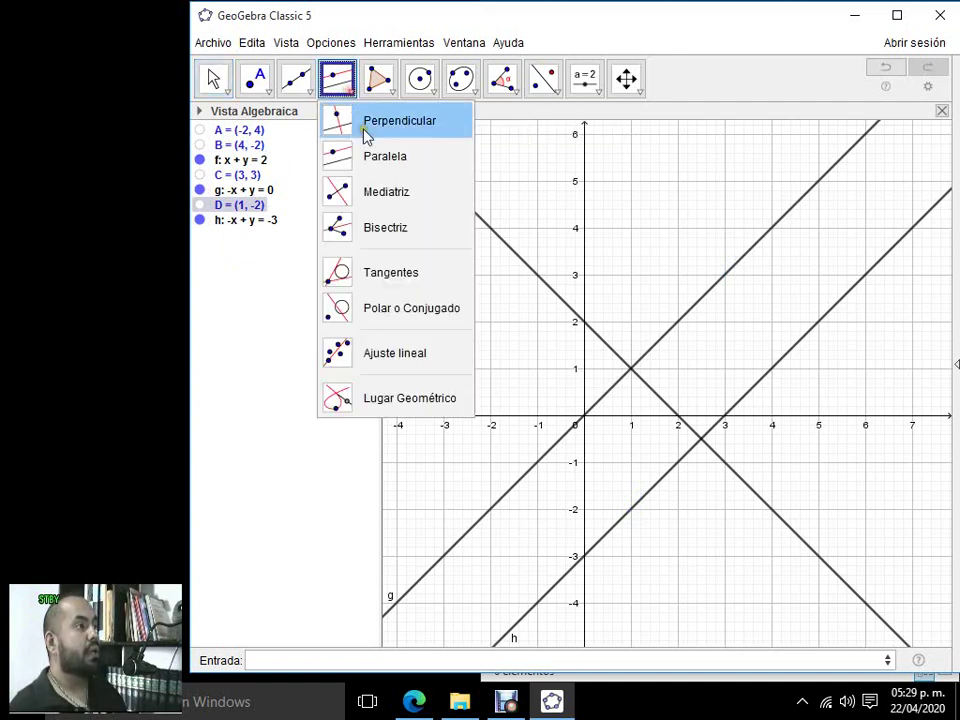
pyautogui.click(425, 195)
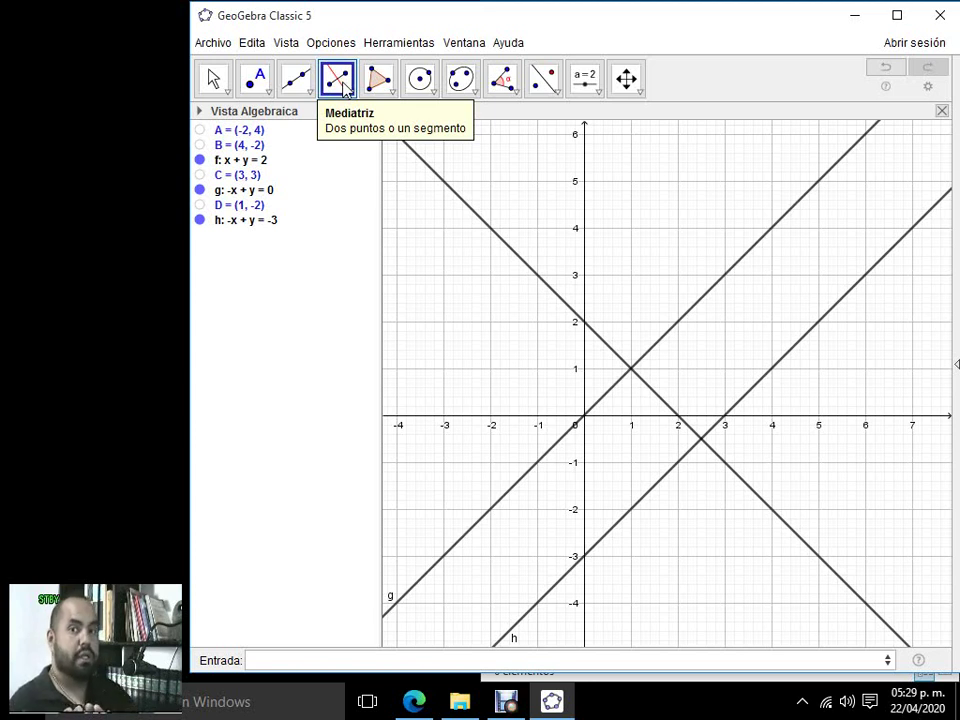
pyautogui.click(262, 85)
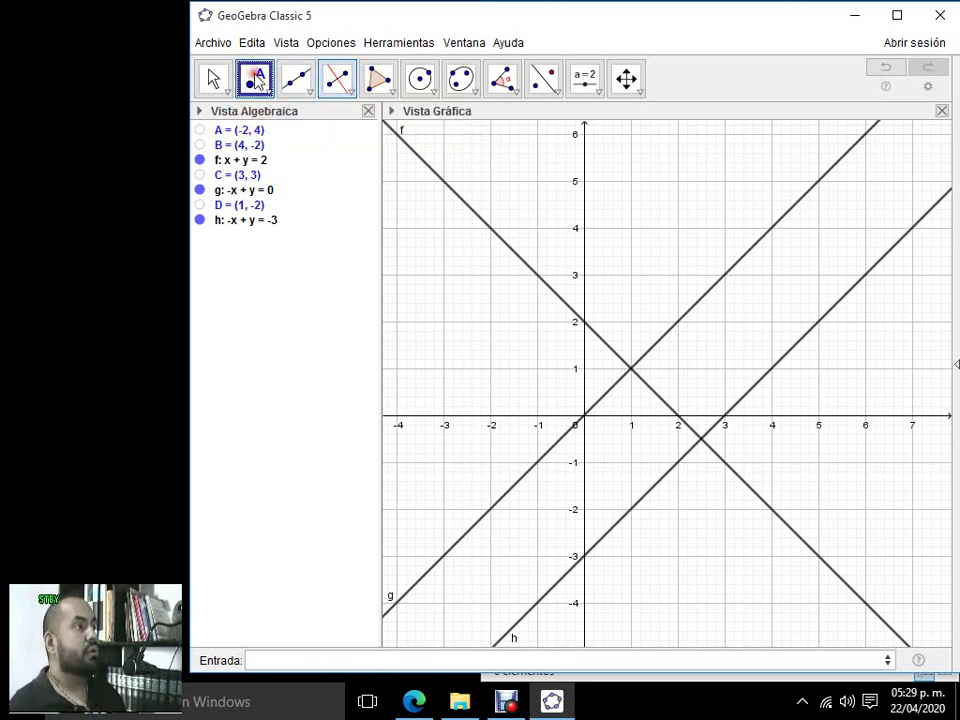
pyautogui.click(631, 181)
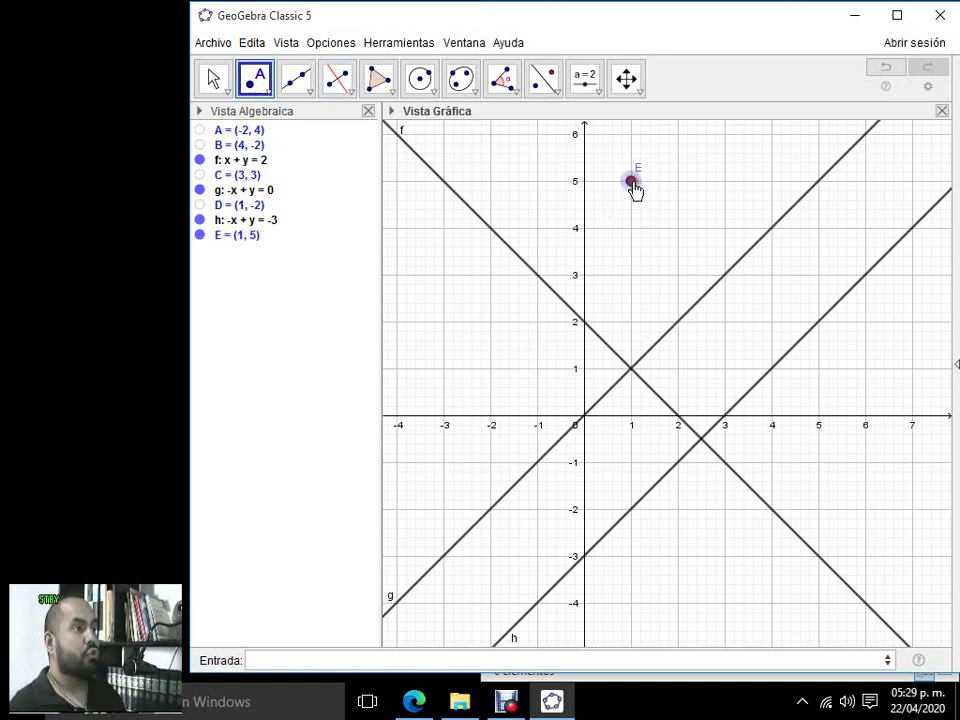
pyautogui.click(724, 181)
# - Construct the perpendicular bisector (Mediatriz) between points E and F
pyautogui.click(336, 86)
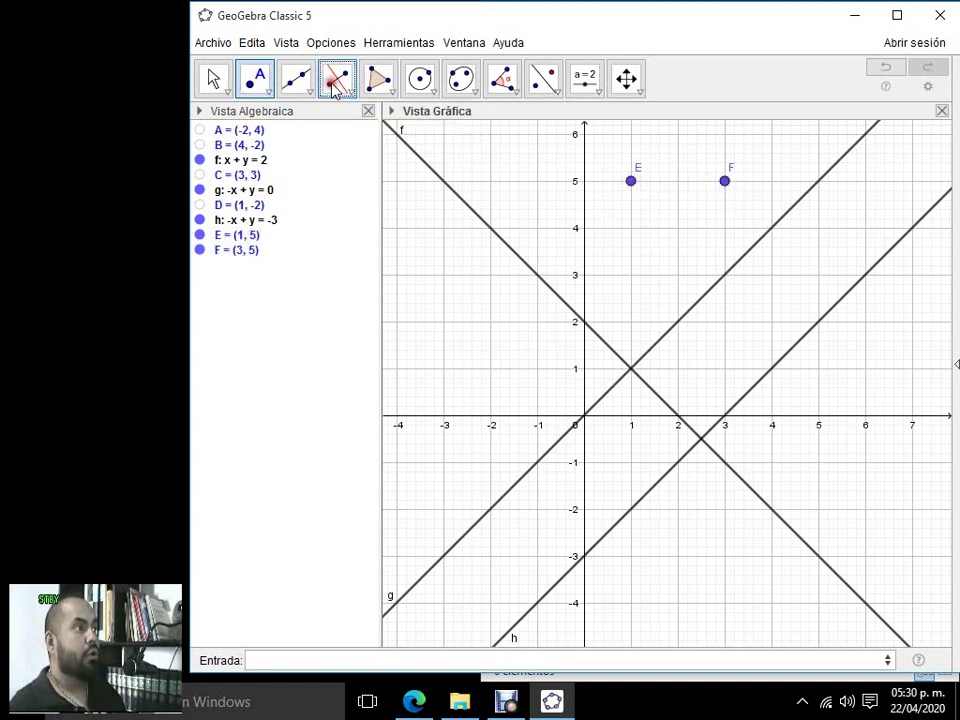
pyautogui.click(631, 181)
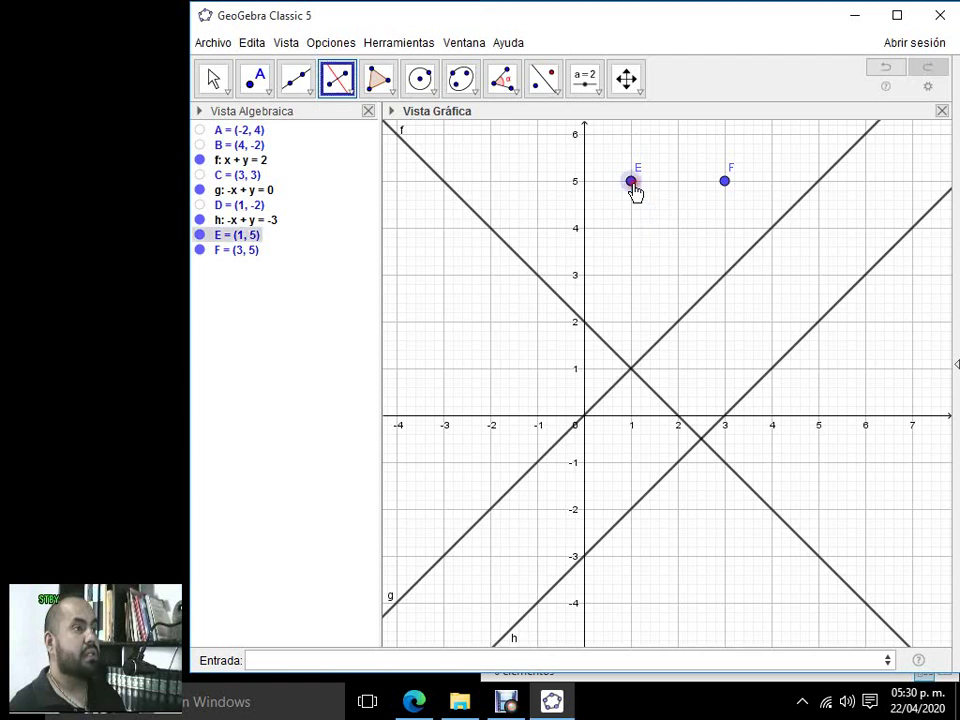
pyautogui.click(724, 181)
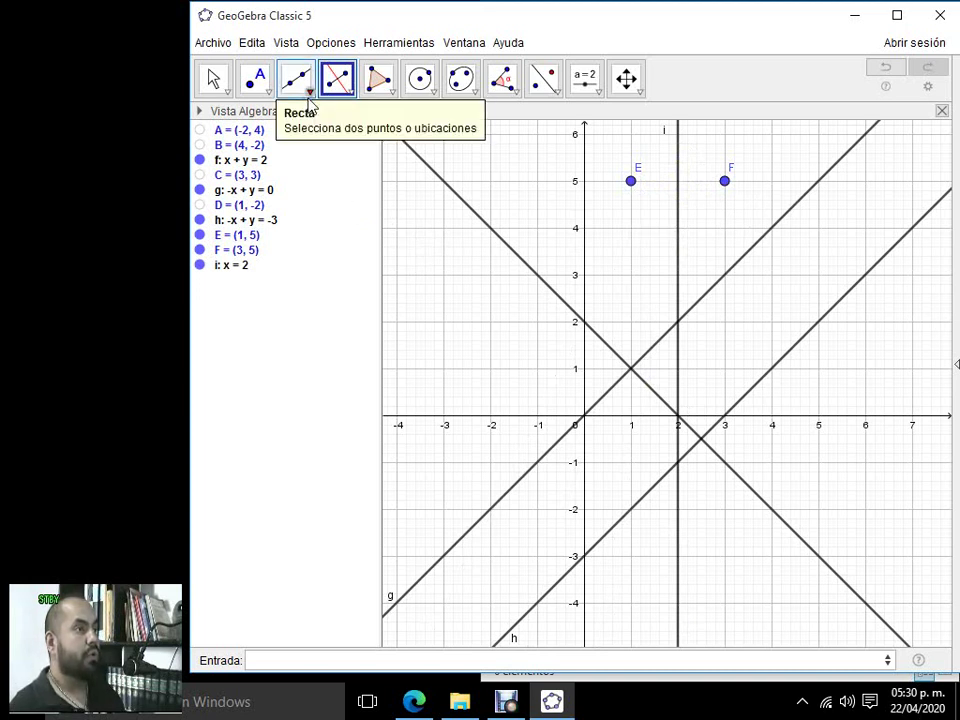
# - Draw a segment from (-4, 1) to (-2, 1)
pyautogui.click(309, 99)
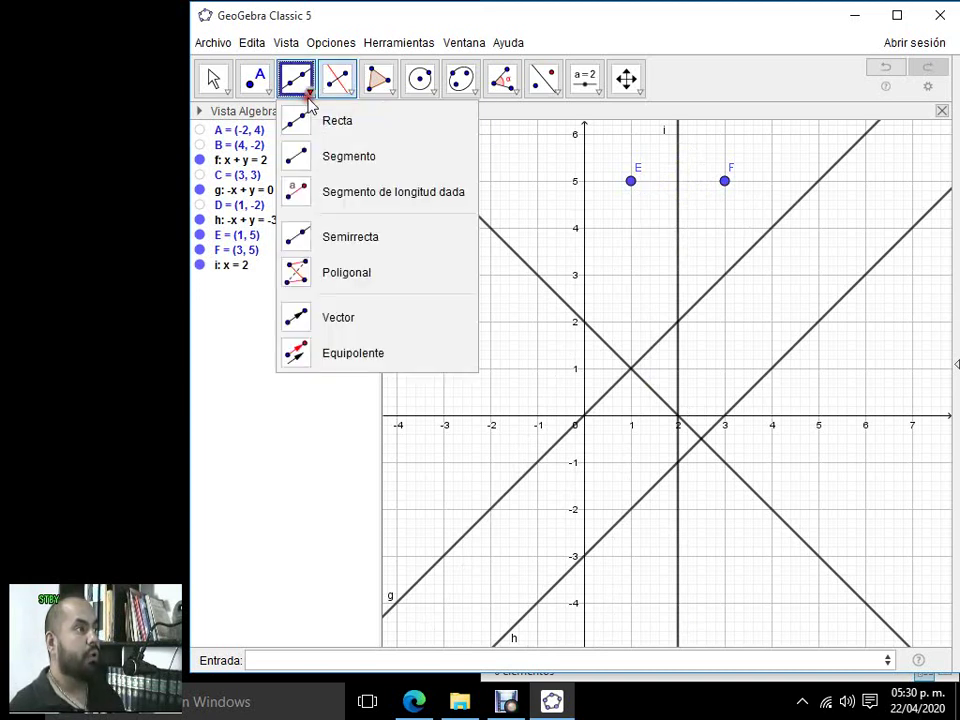
pyautogui.click(336, 164)
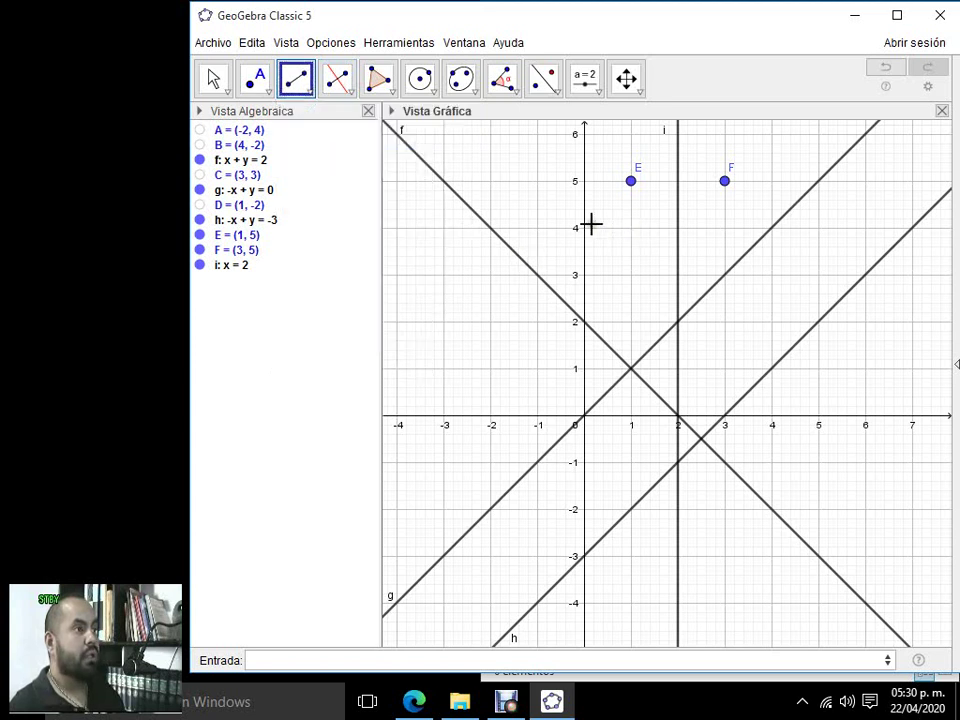
pyautogui.click(397, 369)
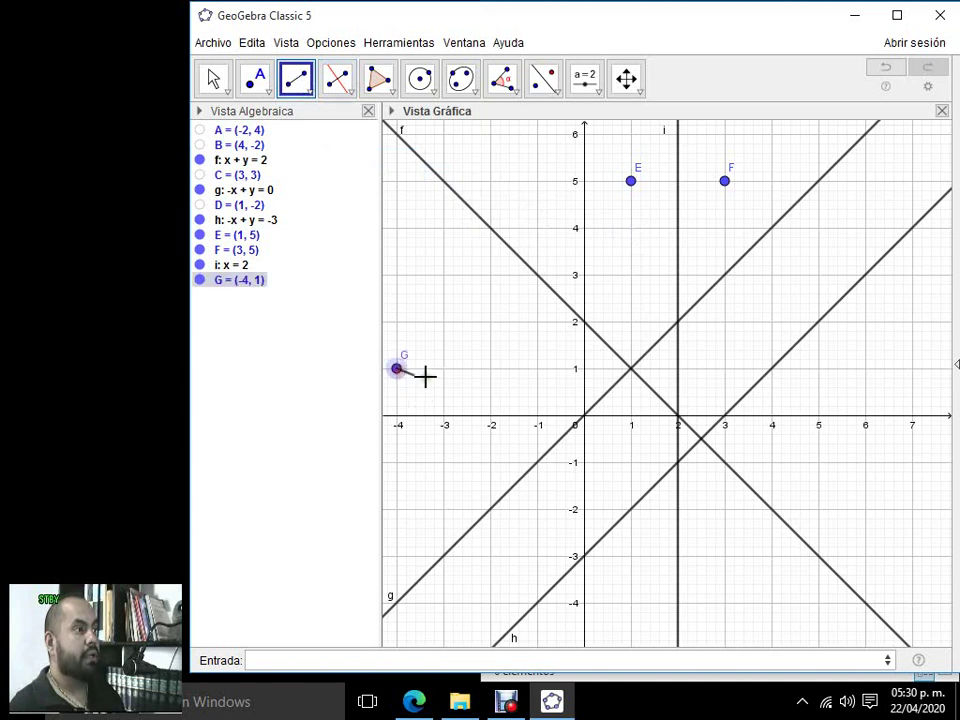
pyautogui.click(490, 369)
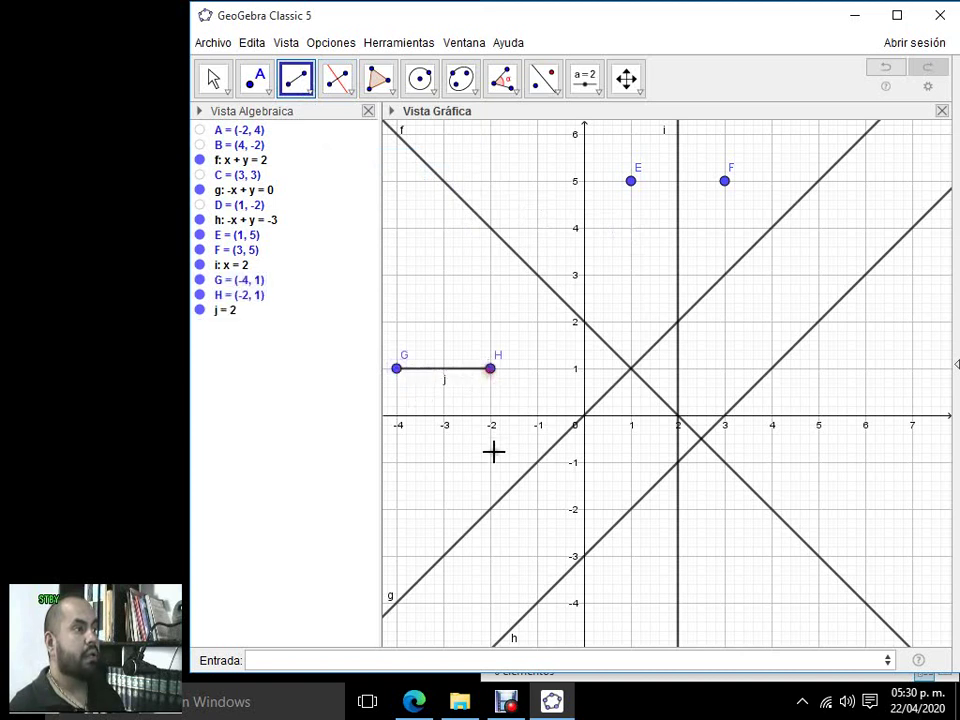
# - Try the perpendicular bisector using endpoints G and H, undo it, and construct it from segment j itself
pyautogui.click(340, 80)
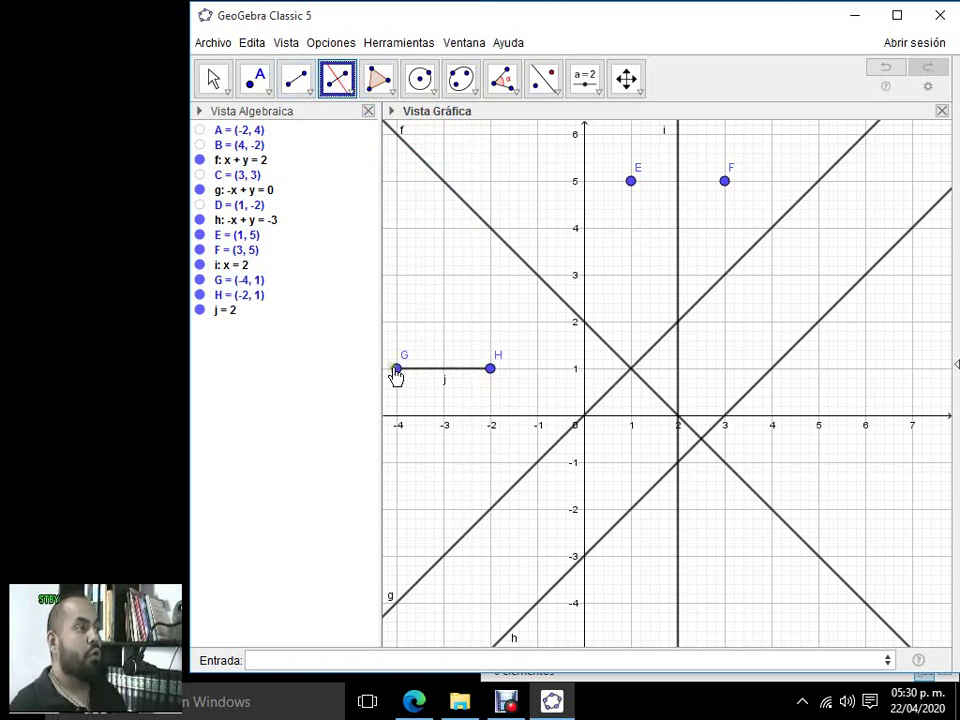
pyautogui.click(397, 369)
pyautogui.click(490, 370)
pyautogui.click(491, 370)
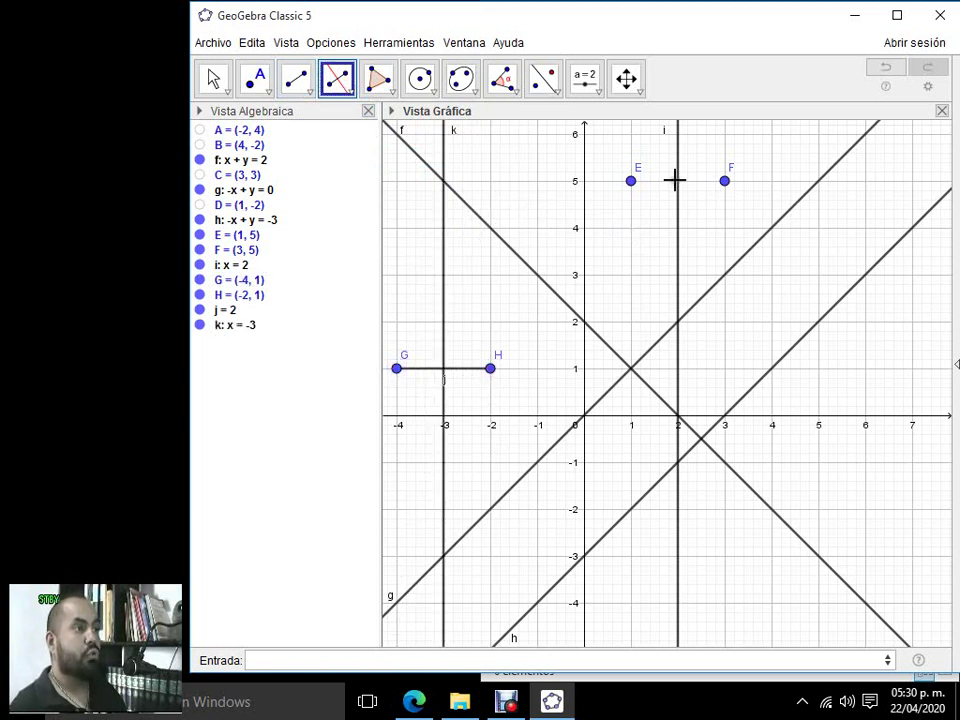
pyautogui.hotkey('ctrl', 'z')
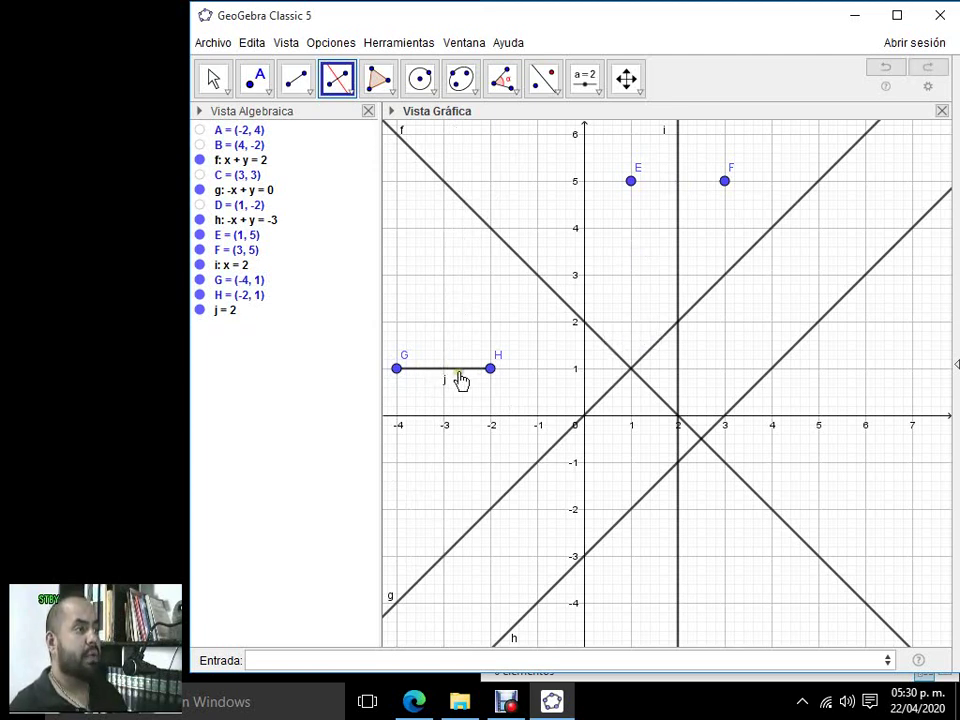
pyautogui.click(466, 372)
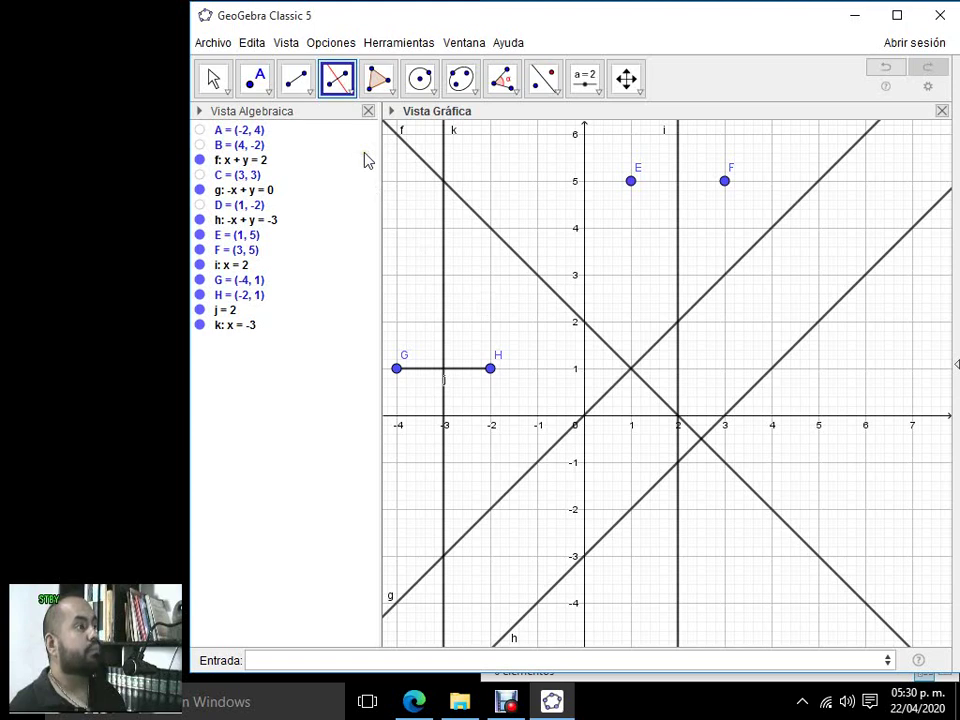
# - Start a new blank construction without saving the lines and bisectors
pyautogui.click(210, 45)
pyautogui.press('Escape')
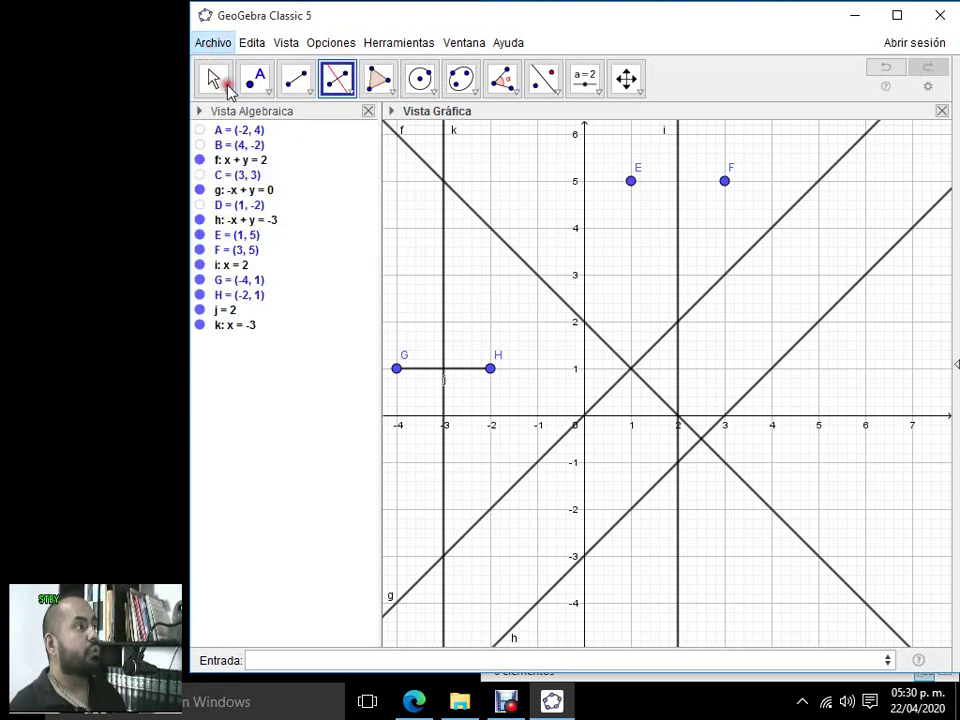
pyautogui.click(586, 370)
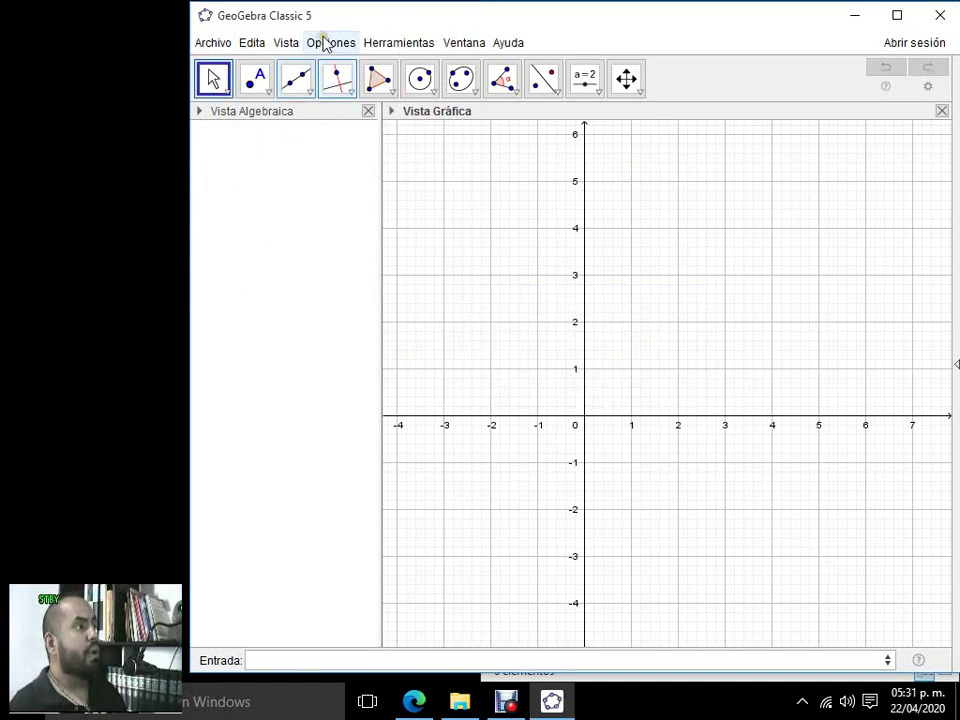
# - Draw a closed polygon with vertices (-2, 4), (-3, -2), (2, -4), (5, -1), (4, 4), (2, 2), (1, 4) and (-1, 1)
pyautogui.click(352, 93)
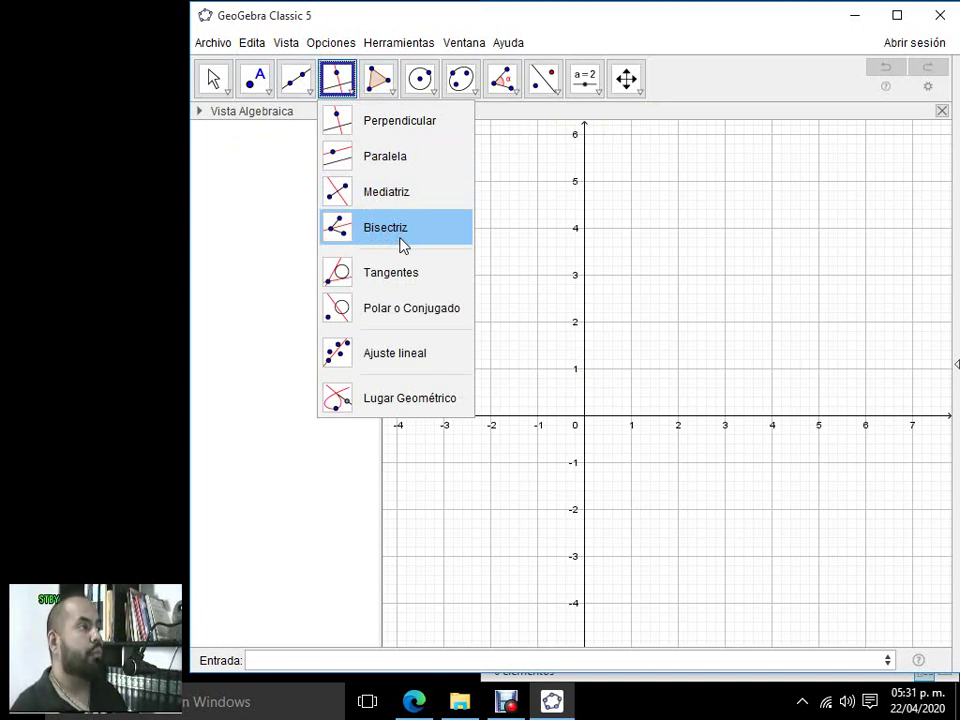
pyautogui.click(396, 99)
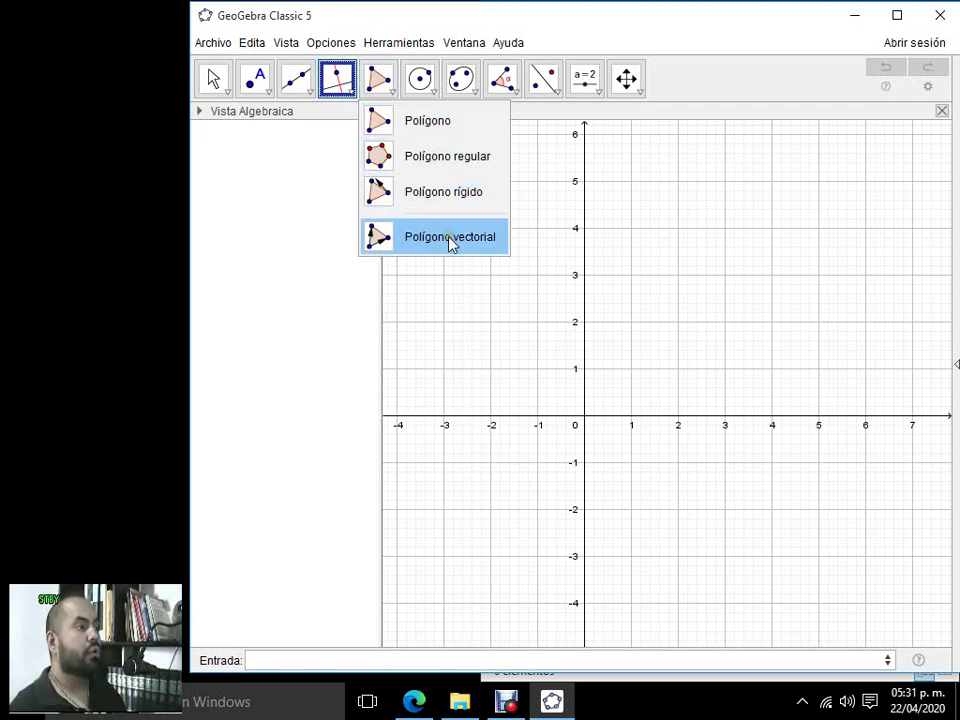
pyautogui.click(426, 130)
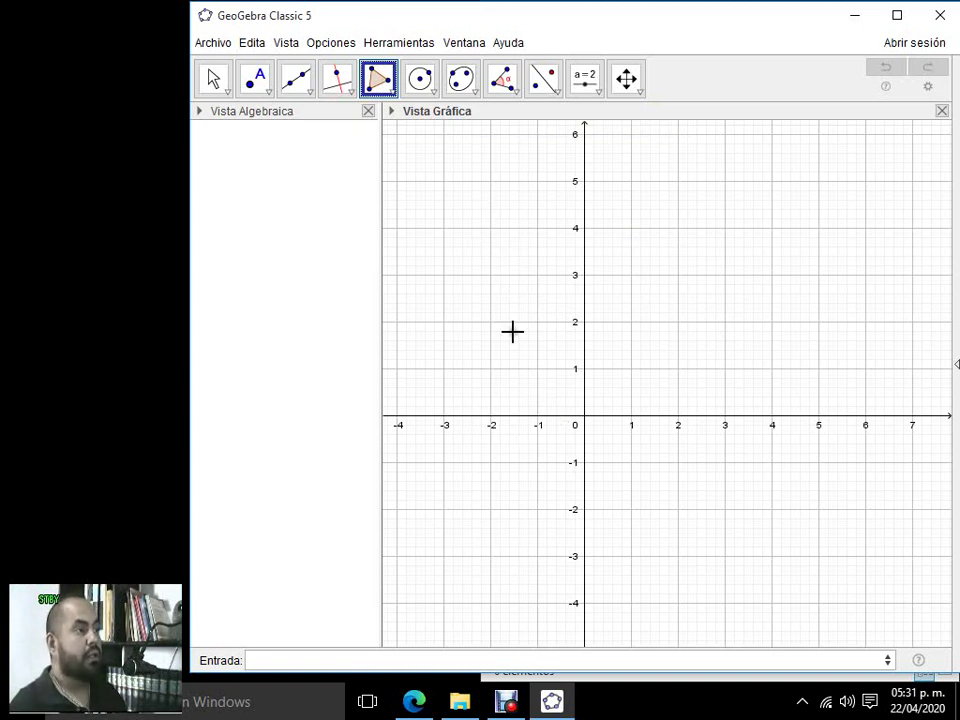
pyautogui.click(490, 228)
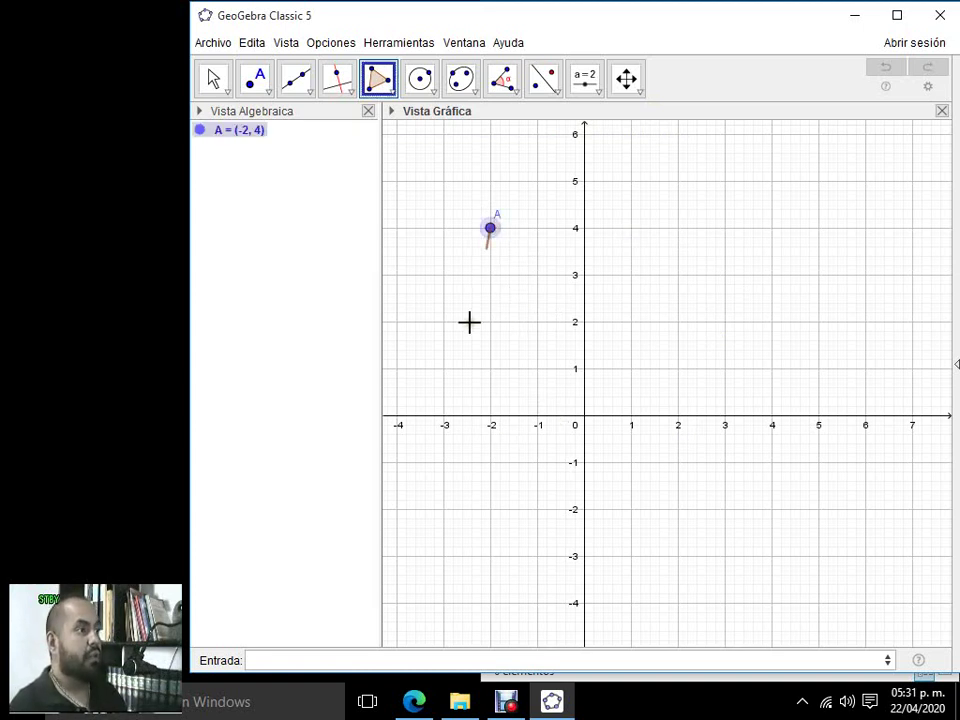
pyautogui.click(678, 603)
pyautogui.click(815, 463)
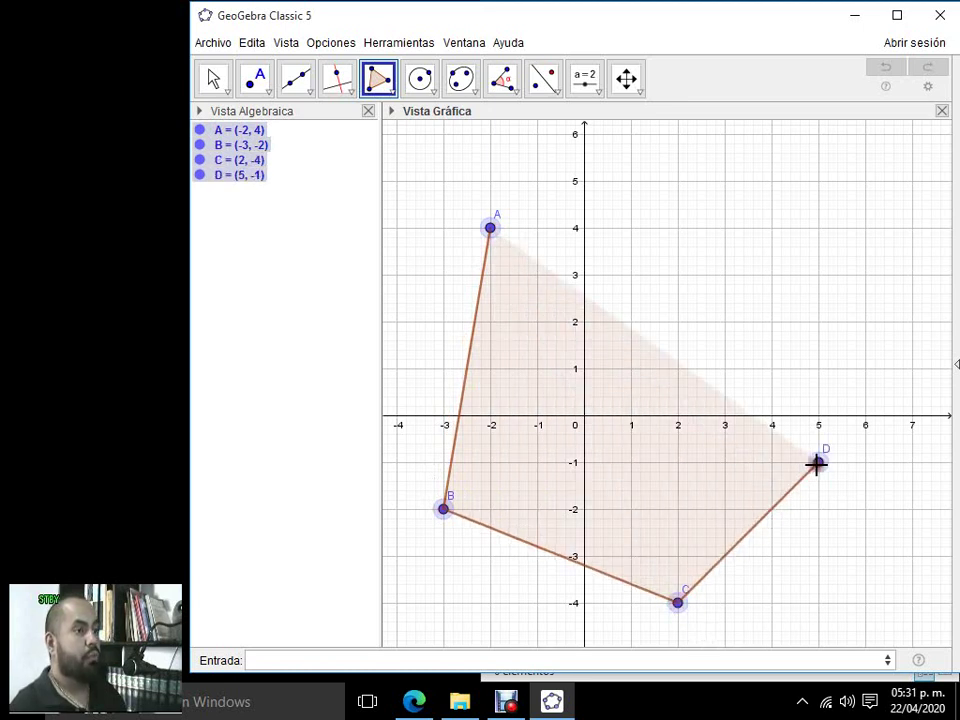
pyautogui.click(771, 229)
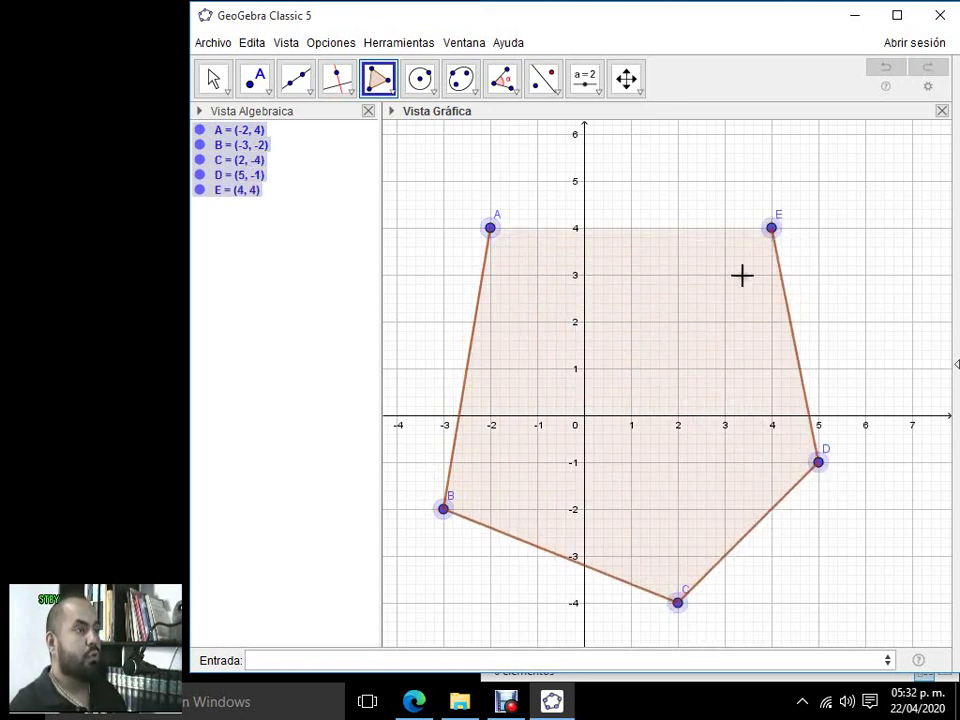
pyautogui.click(678, 321)
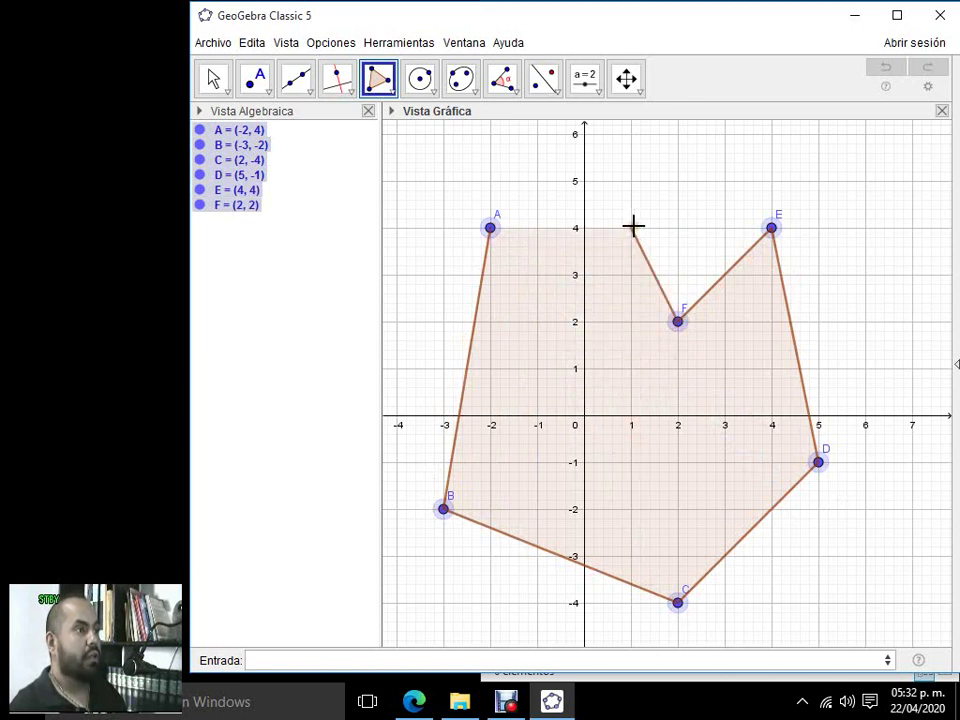
pyautogui.click(631, 228)
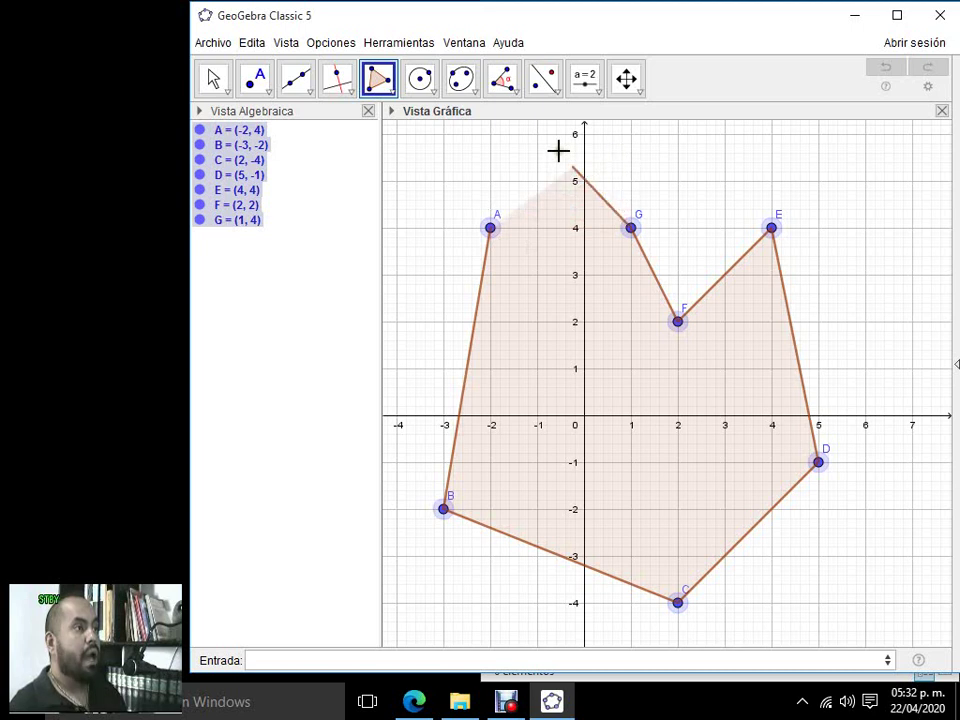
pyautogui.click(538, 368)
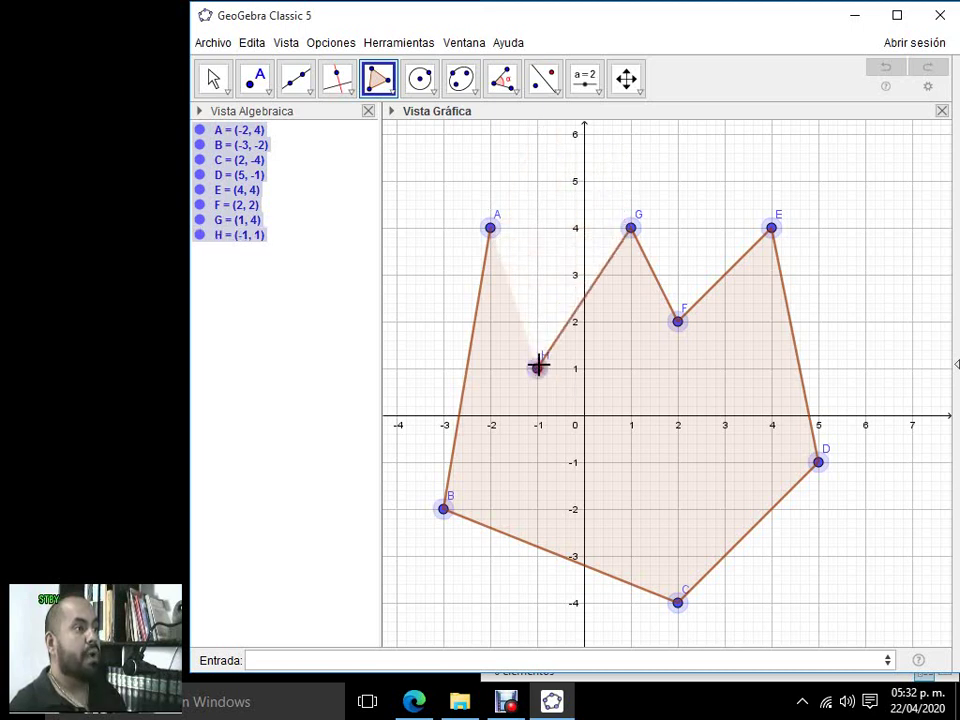
pyautogui.click(490, 229)
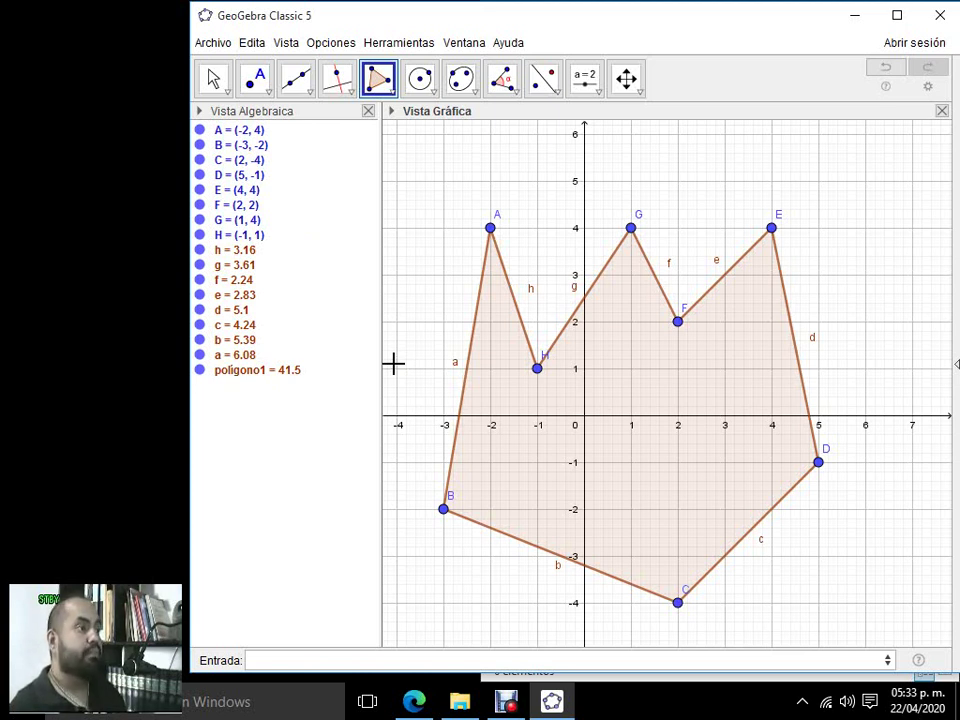
# - Start a new blank construction, discarding the eight-vertex polygon
pyautogui.click(214, 42)
pyautogui.click(243, 97)
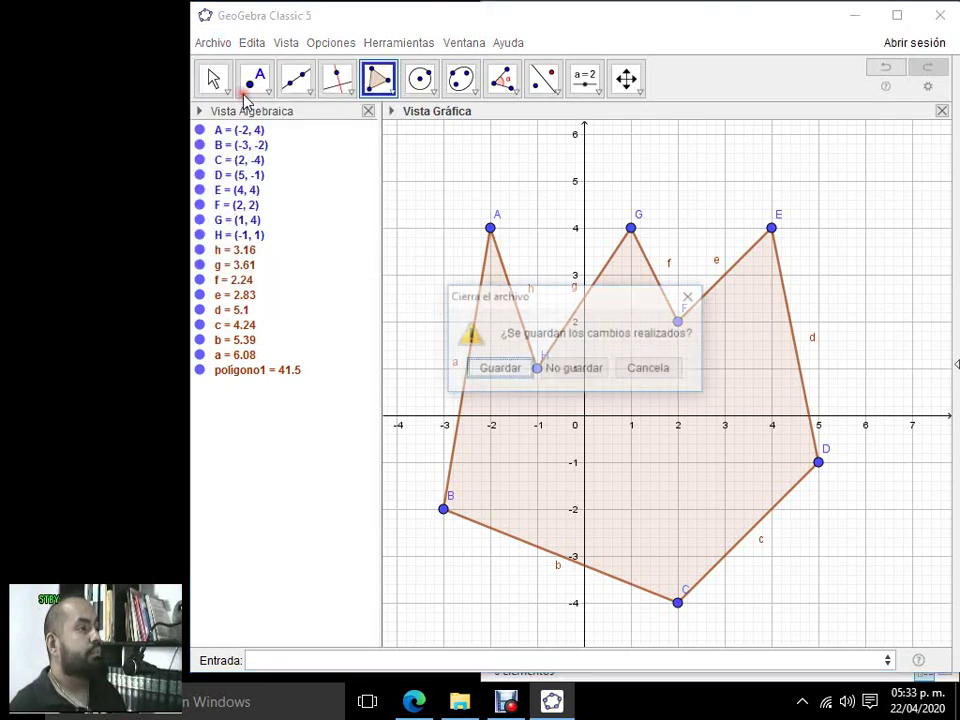
pyautogui.click(588, 374)
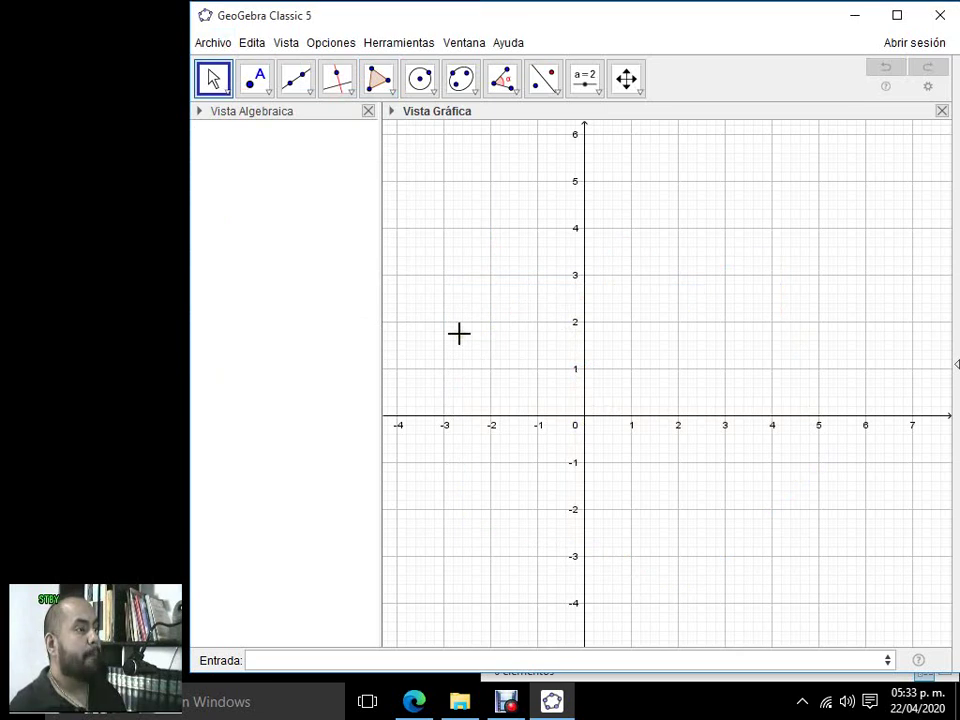
# - Construct a regular polygon (Polígono regular) with 4 vertices on the side from (2, 2) to (3, 2)
pyautogui.click(394, 95)
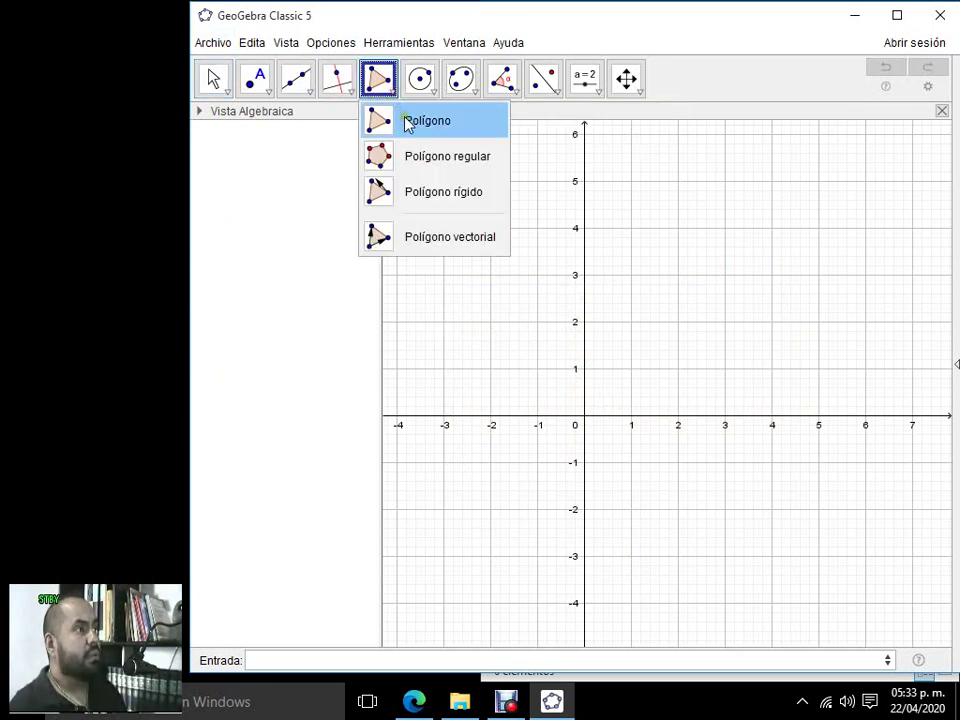
pyautogui.click(407, 121)
pyautogui.click(397, 95)
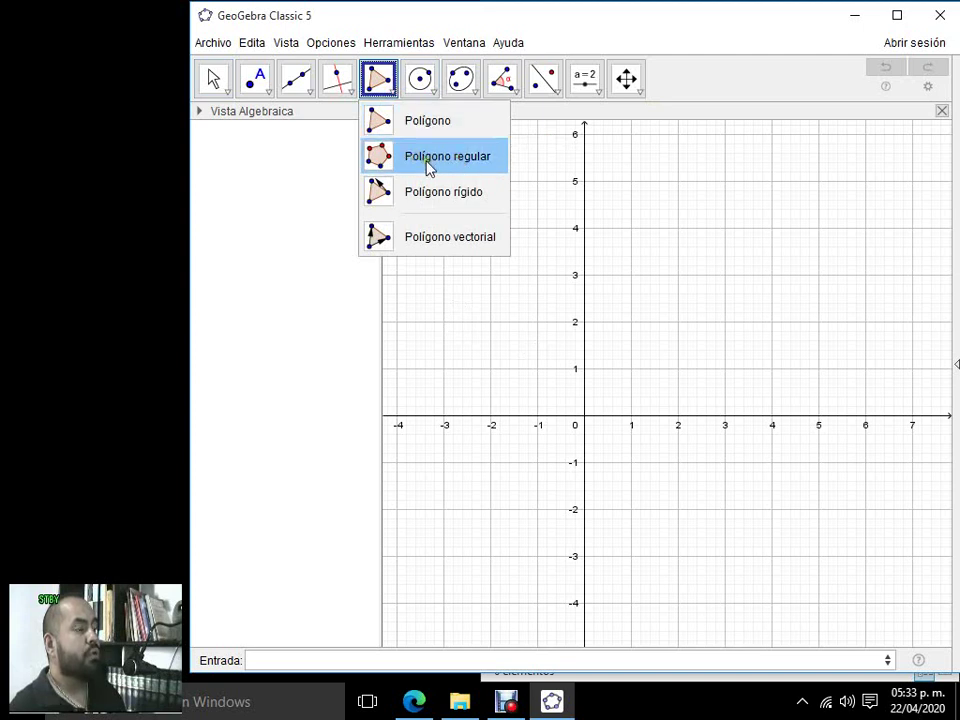
pyautogui.click(430, 167)
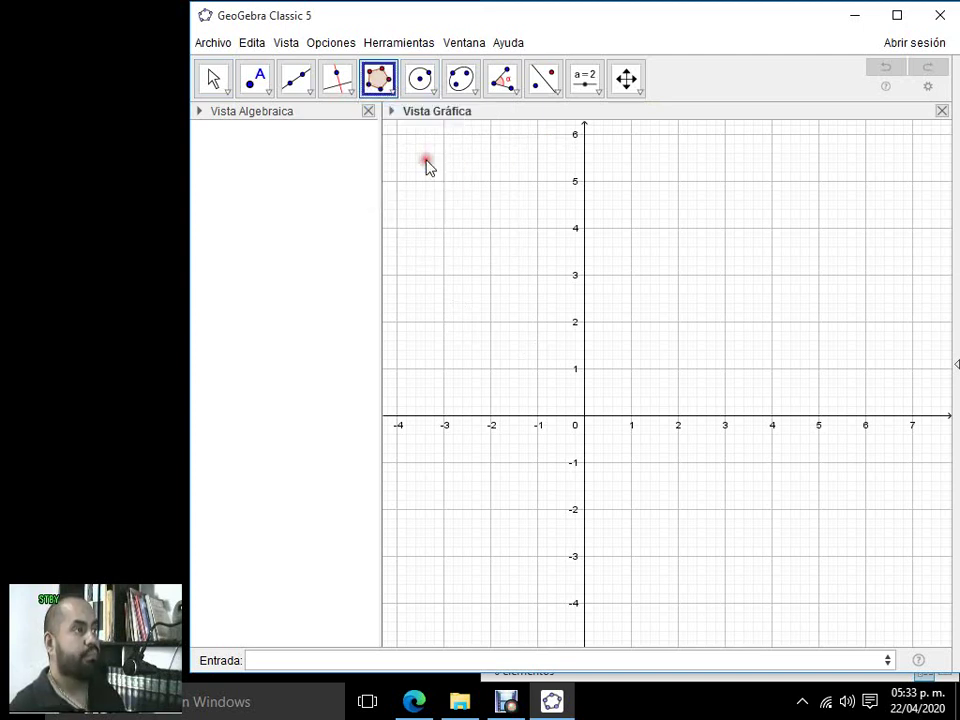
pyautogui.click(382, 85)
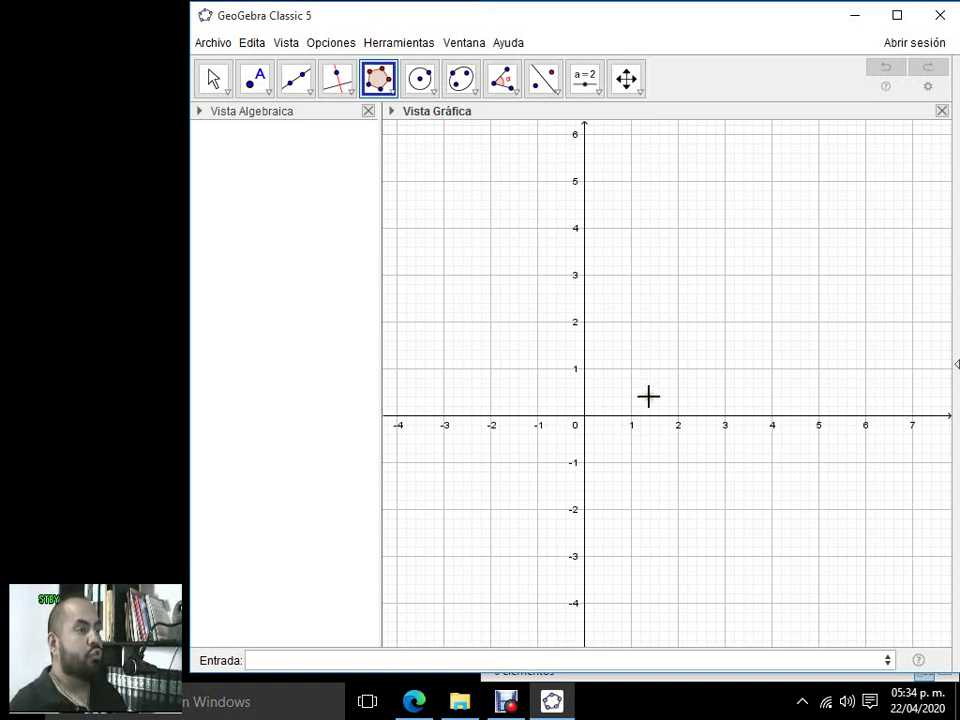
pyautogui.click(678, 322)
pyautogui.click(724, 321)
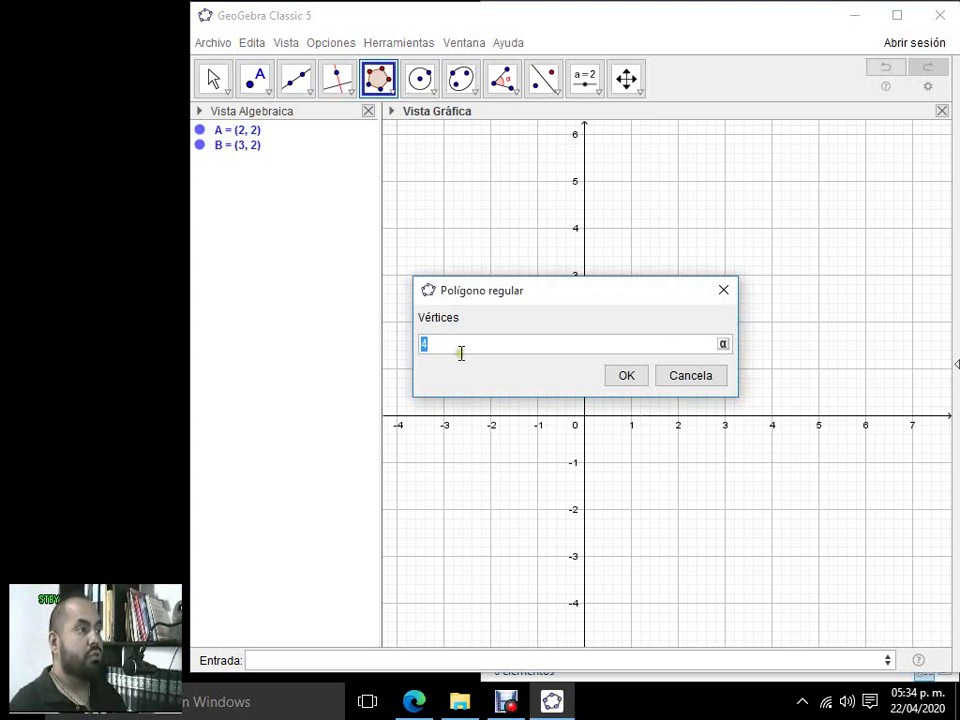
pyautogui.click(627, 376)
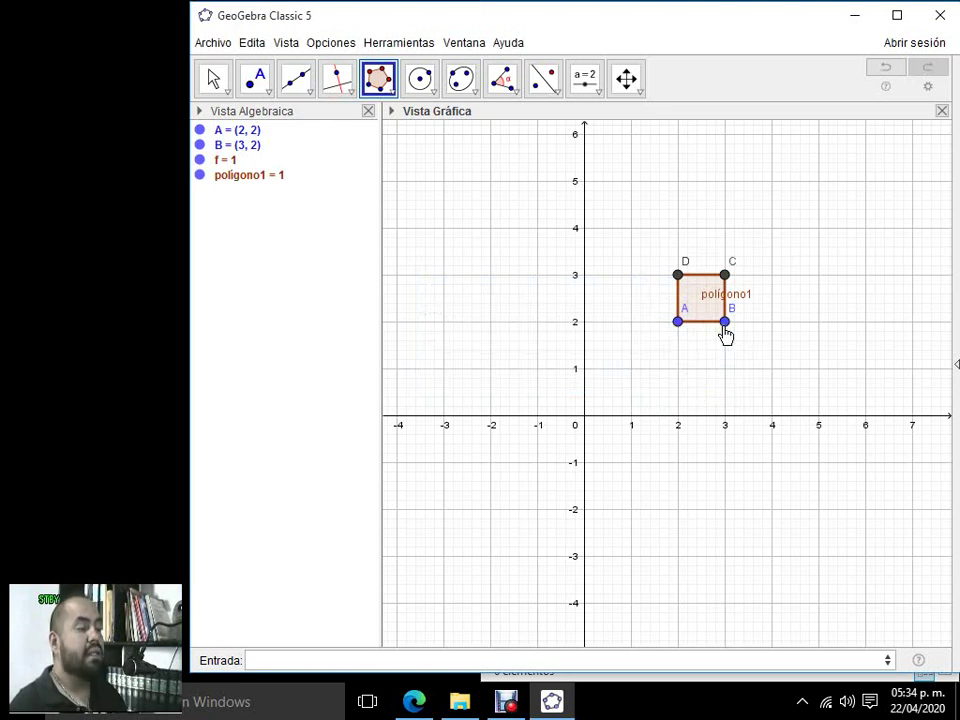
# - Try deleting the square's polygon object and undo the deletion
pyautogui.click(213, 79)
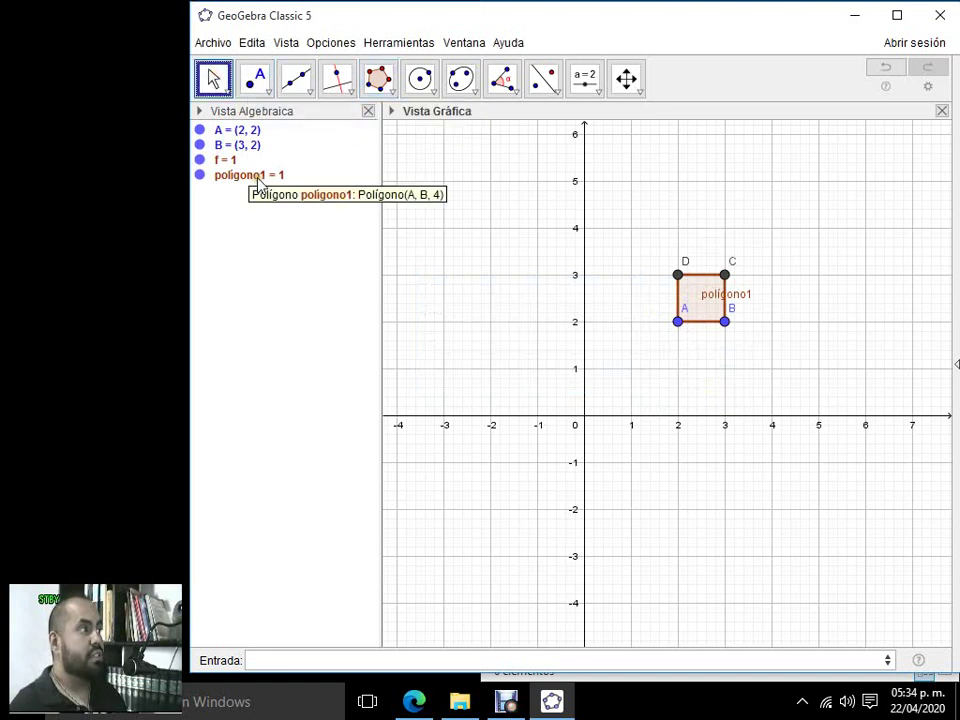
pyautogui.rightClick(242, 176)
pyautogui.click(300, 307)
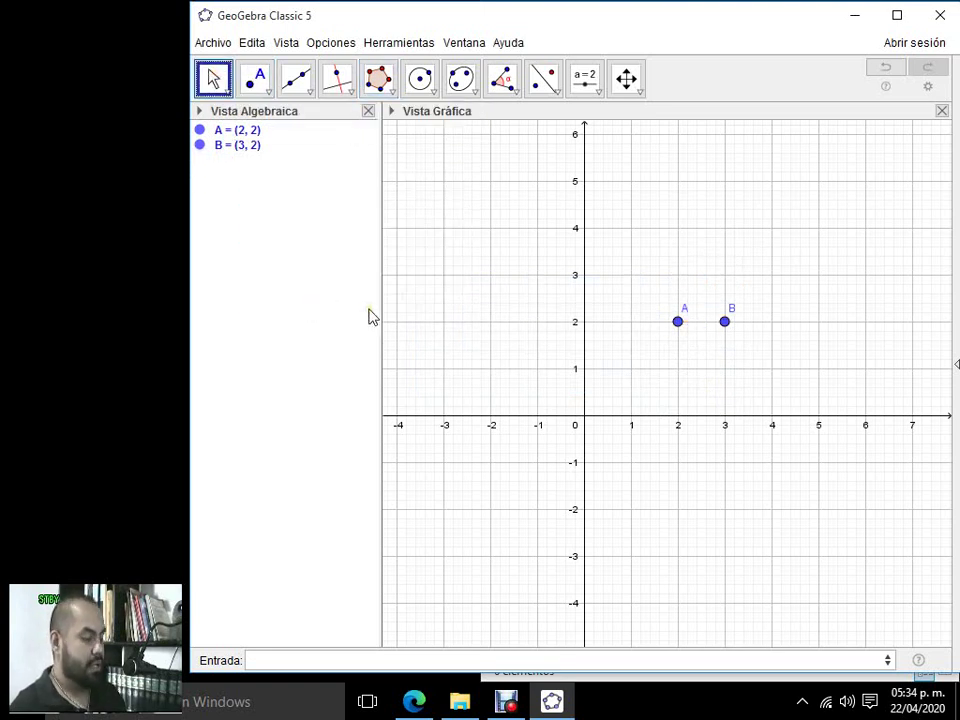
pyautogui.hotkey('ctrl', 'z')
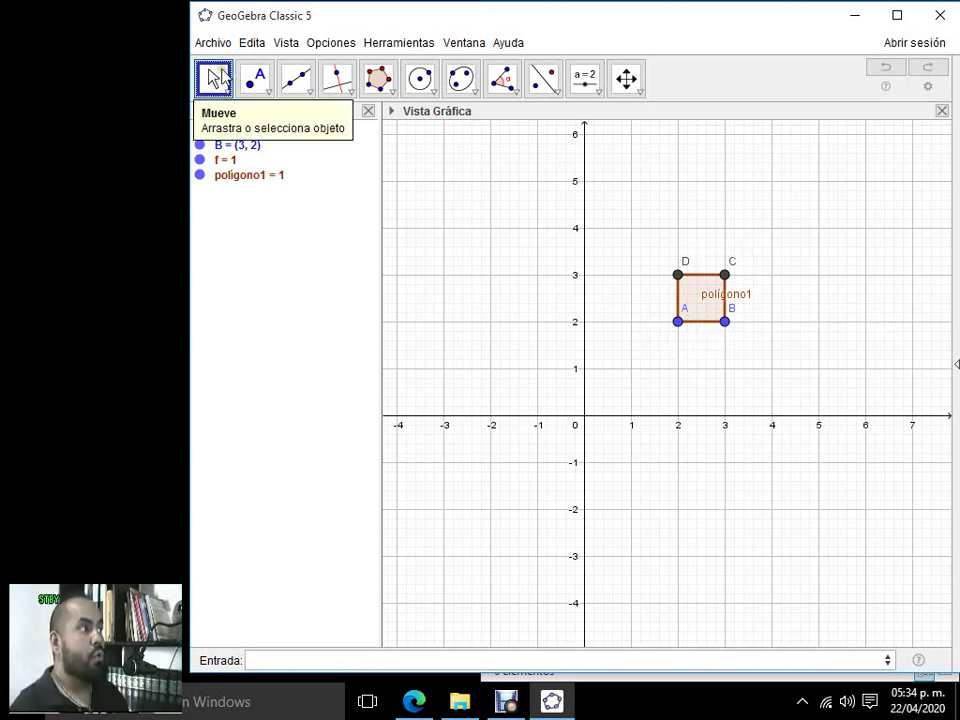
# - Try deleting the square's base point B and undo the deletion
pyautogui.rightClick(723, 324)
pyautogui.click(796, 473)
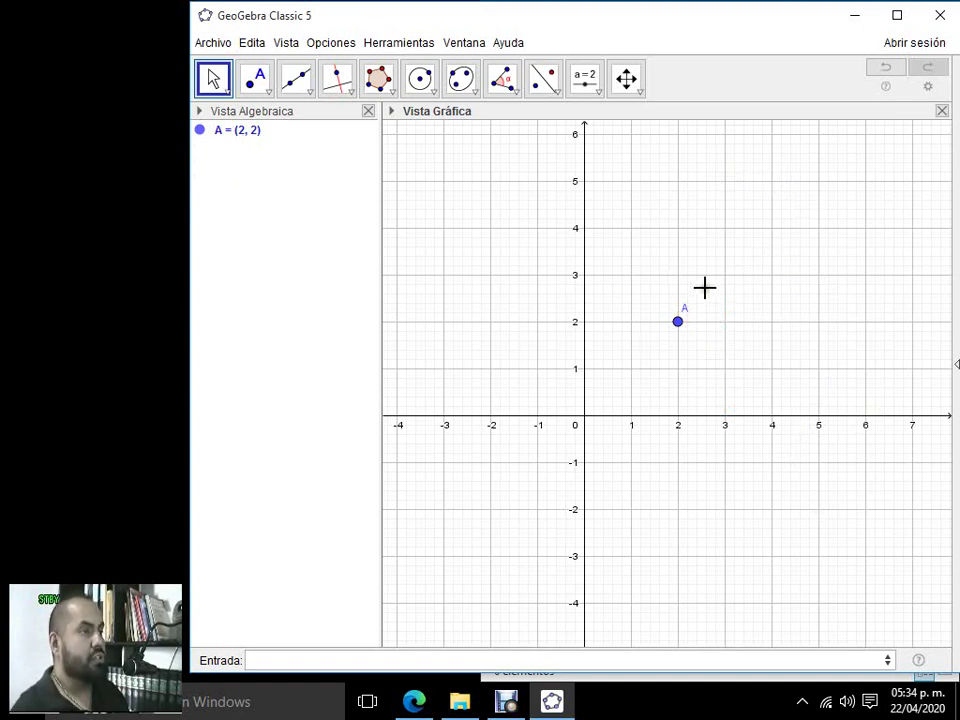
pyautogui.hotkey('ctrl', 'z')
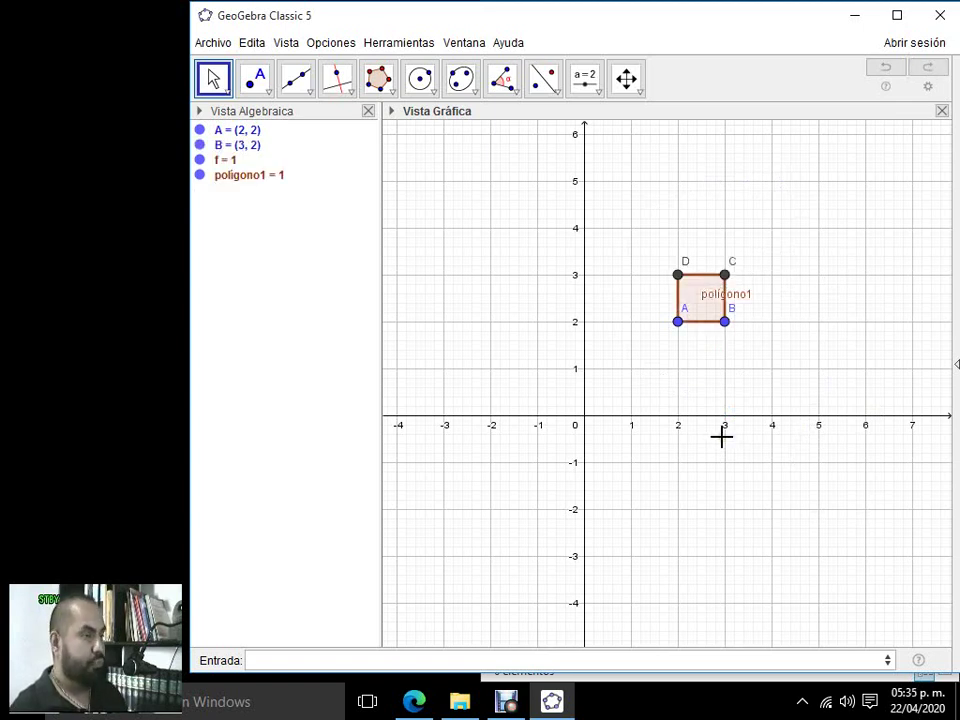
# - Undo the square's construction together with its points A and B to clear the grid
pyautogui.hotkey('ctrl', 'z')
pyautogui.hotkey('ctrl', 'z')
pyautogui.hotkey('ctrl', 'z')
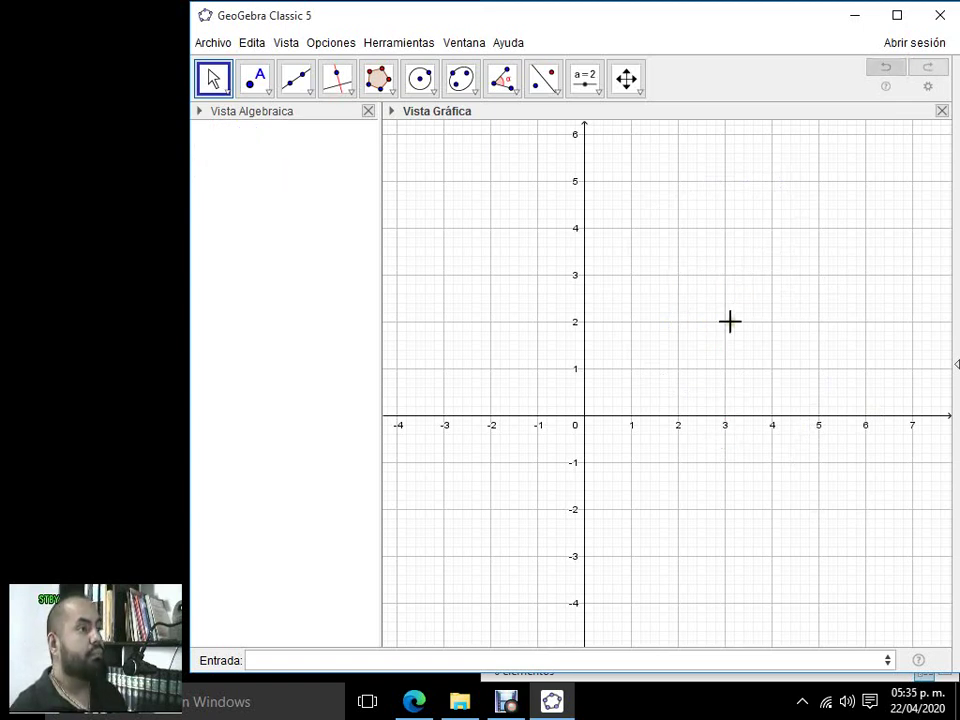
# - Construct a regular polygon (Polígono regular) with 3 vertices on the side from (1, 2) to (4, 2)
pyautogui.click(389, 86)
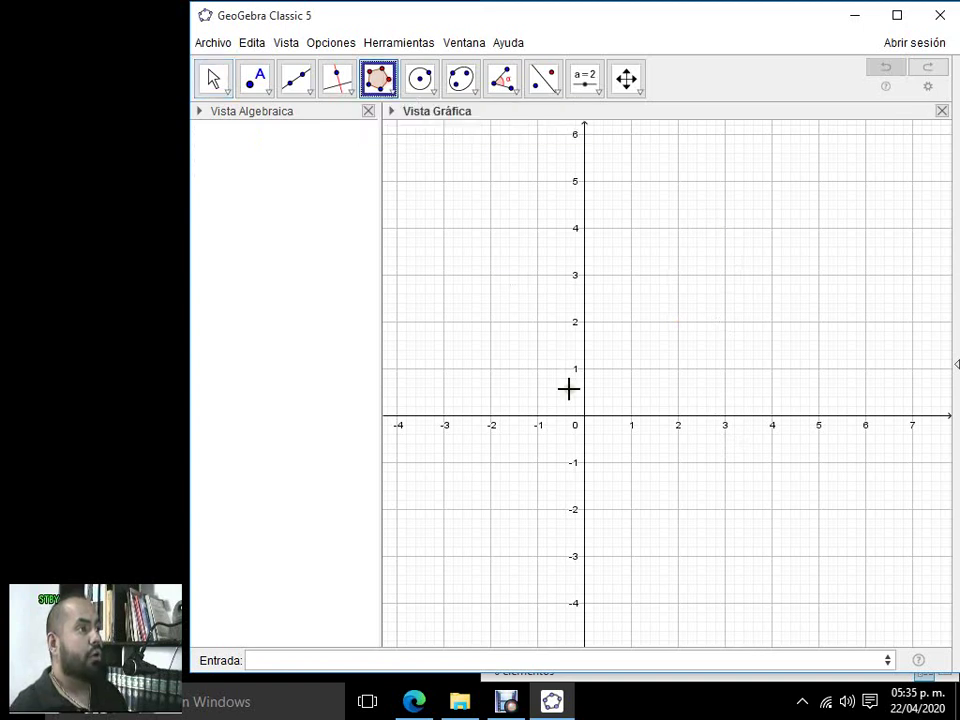
pyautogui.click(630, 322)
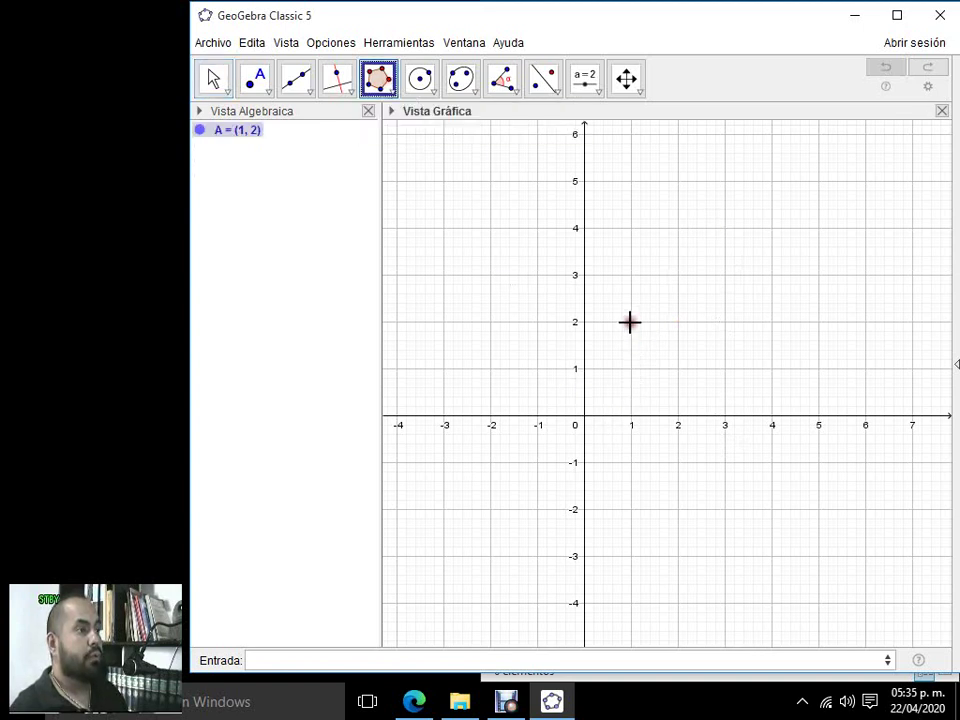
pyautogui.click(771, 322)
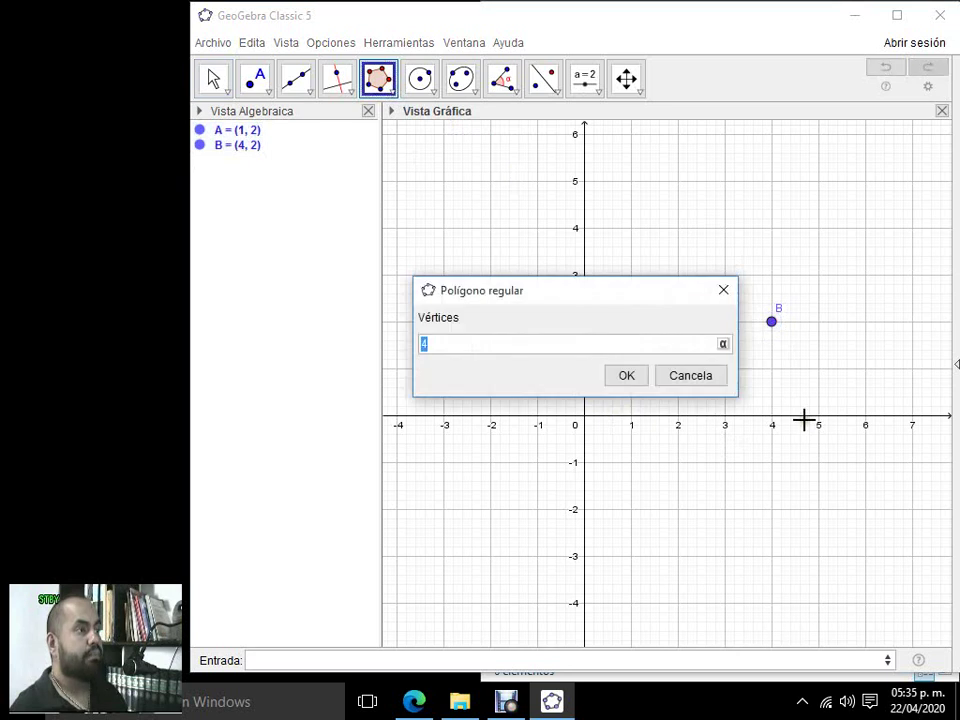
pyautogui.write('3')
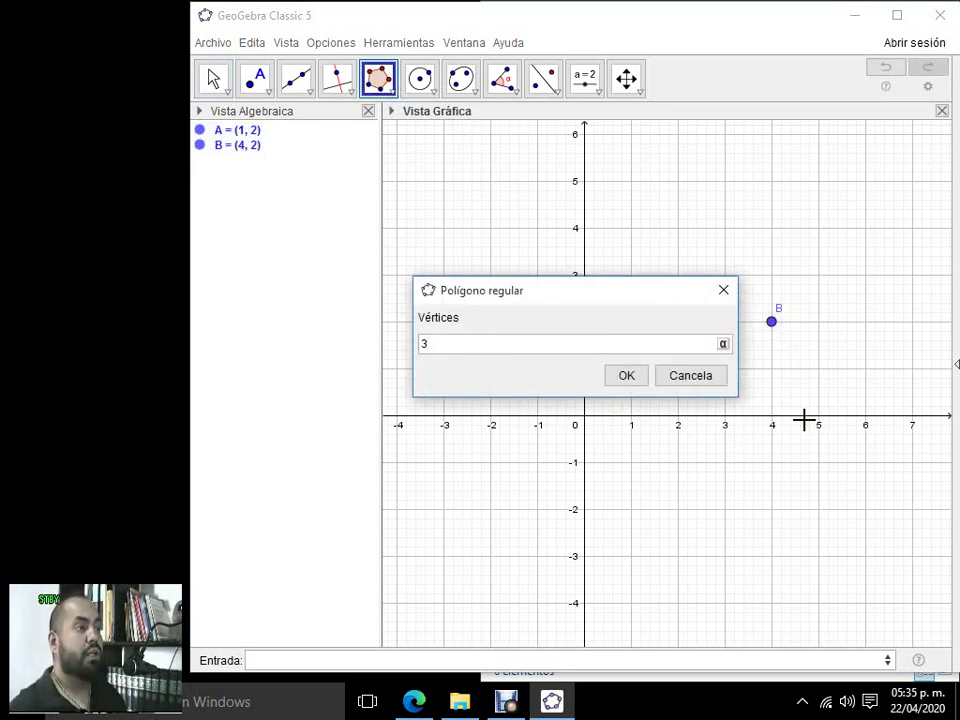
pyautogui.press('Return')
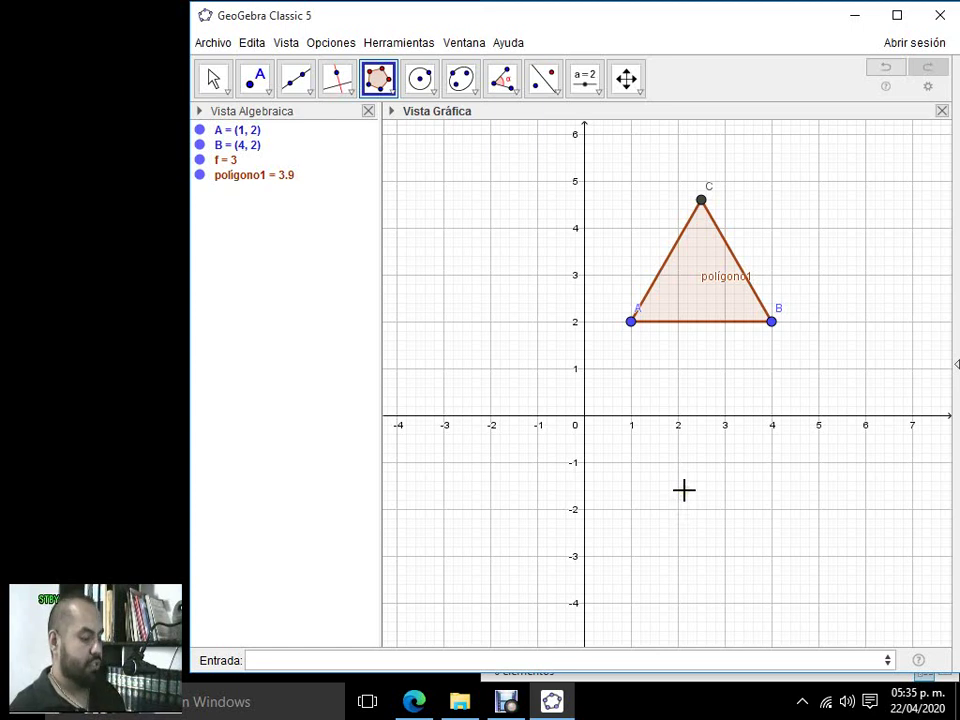
# - Undo the triangle's construction together with both of its base points
pyautogui.hotkey('ctrl', 'z')
pyautogui.hotkey('ctrl', 'z')
pyautogui.hotkey('ctrl', 'z')
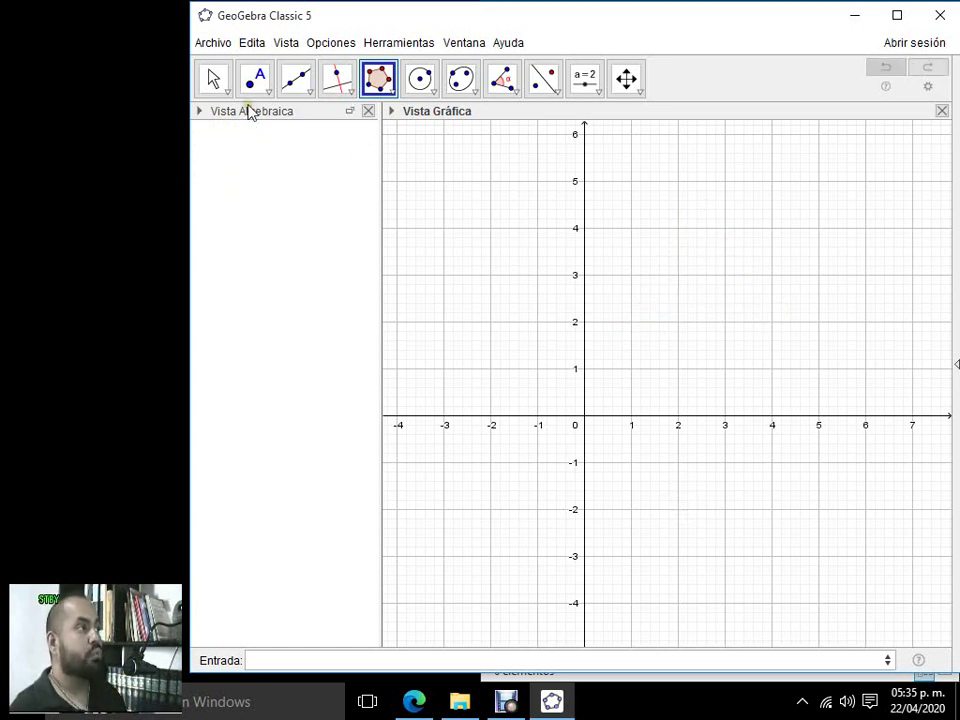
# - Construct a regular polygon with 5 vertices on the side from (1, 1) to (4, 4) and bring the whole pentagon into view
pyautogui.click(630, 367)
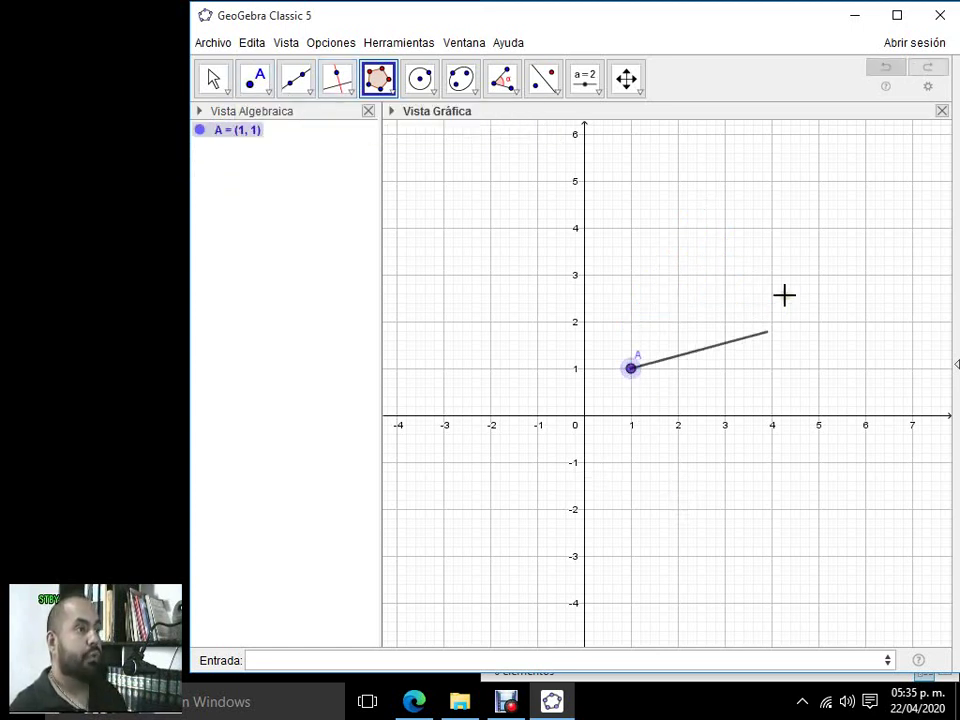
pyautogui.click(771, 229)
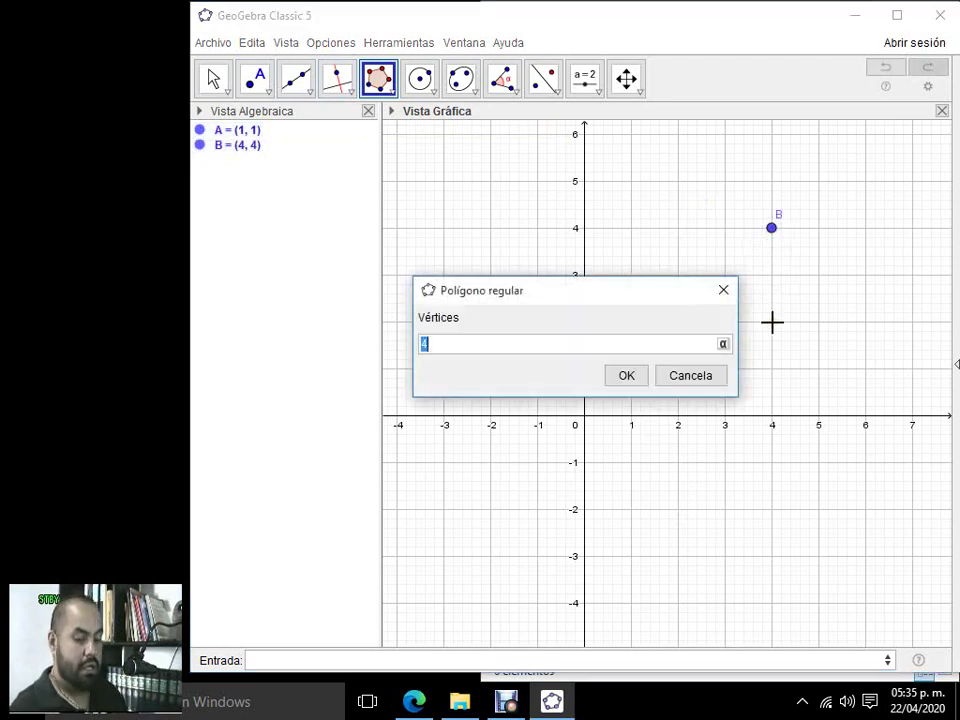
pyautogui.write('5')
pyautogui.press('Return')
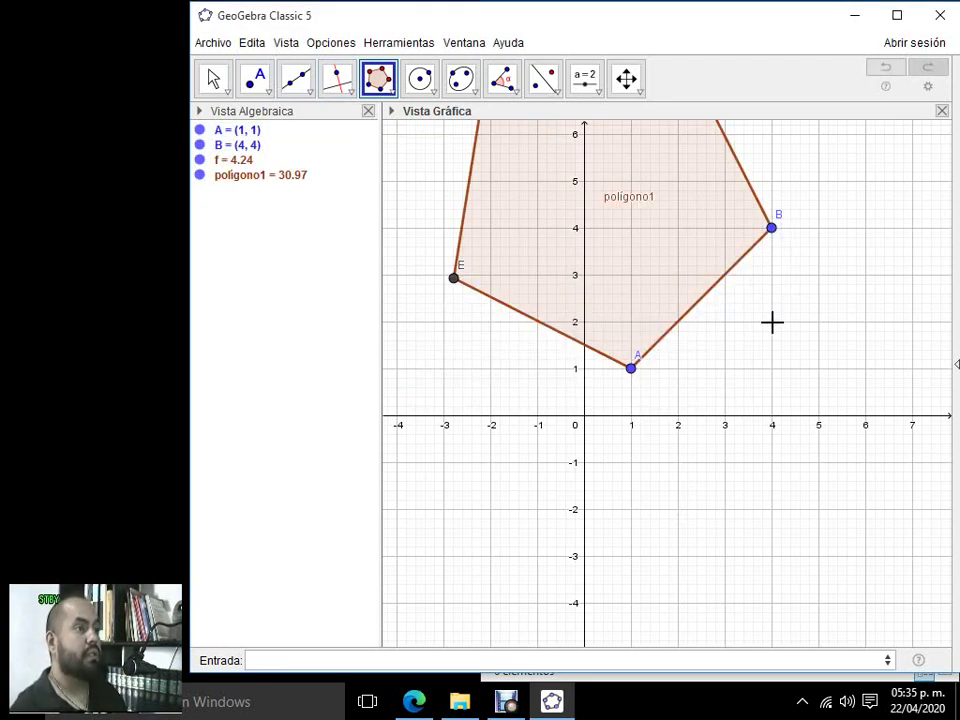
pyautogui.scroll(2, 849, 306)
pyautogui.scroll(-1, 849, 306)
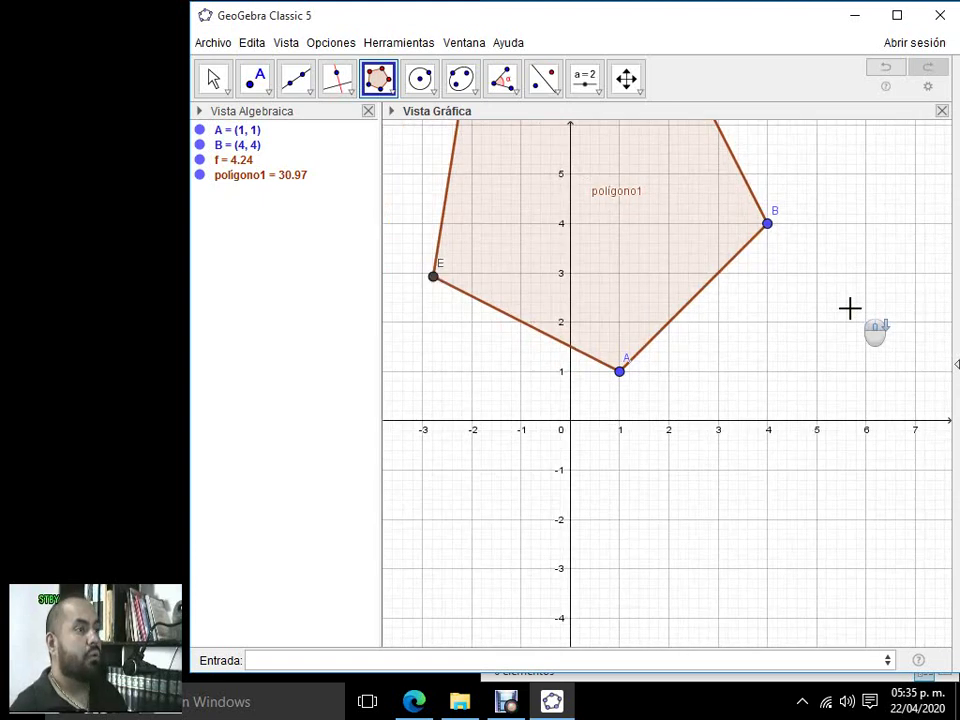
pyautogui.click(626, 79)
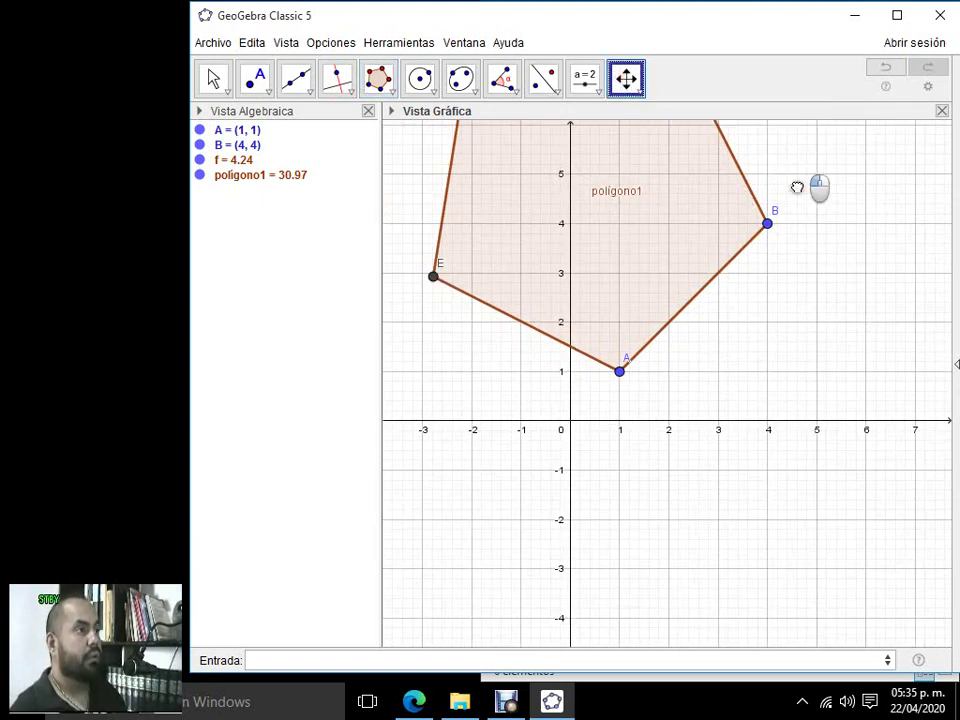
pyautogui.moveTo(779, 268); pyautogui.dragTo(780, 388)
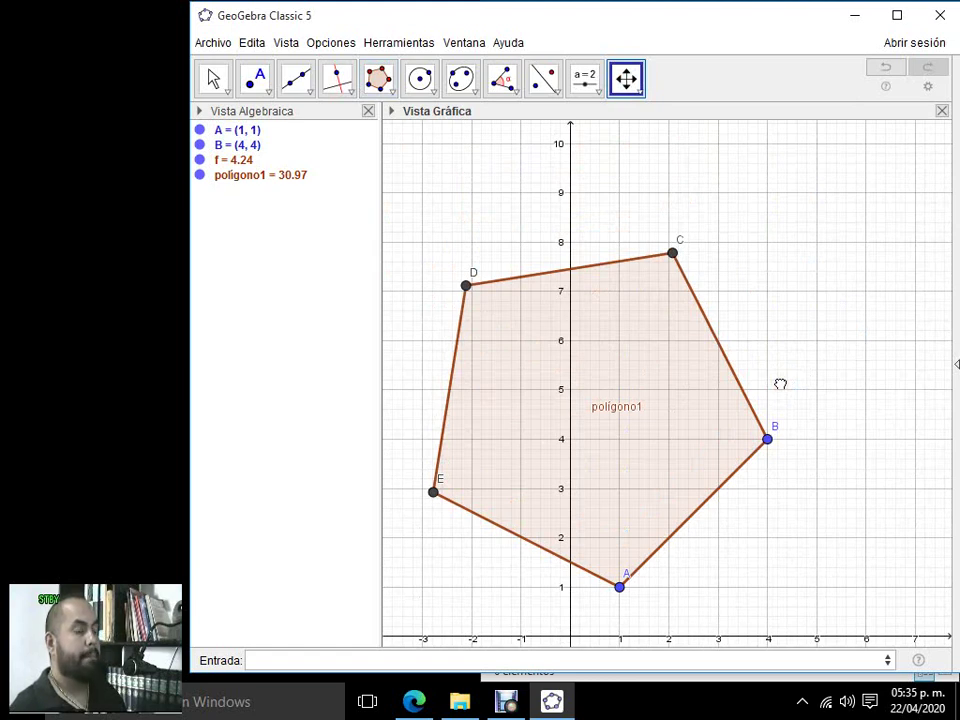
pyautogui.moveTo(780, 384); pyautogui.dragTo(786, 268)
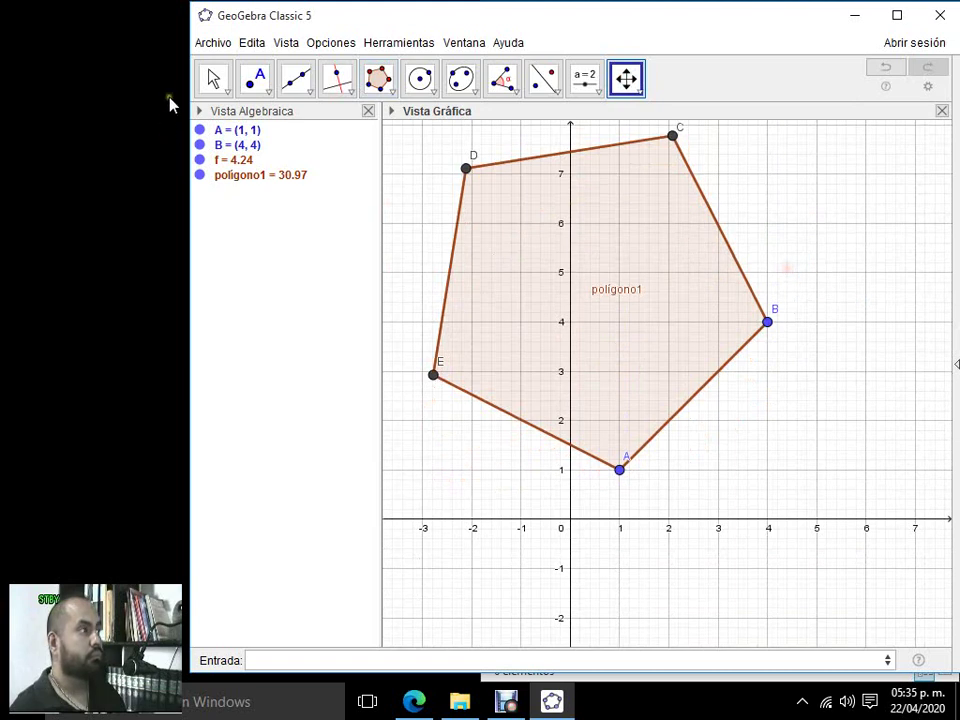
# - Start a new blank construction without saving the pentagon
pyautogui.click(214, 44)
pyautogui.click(218, 42)
pyautogui.click(218, 43)
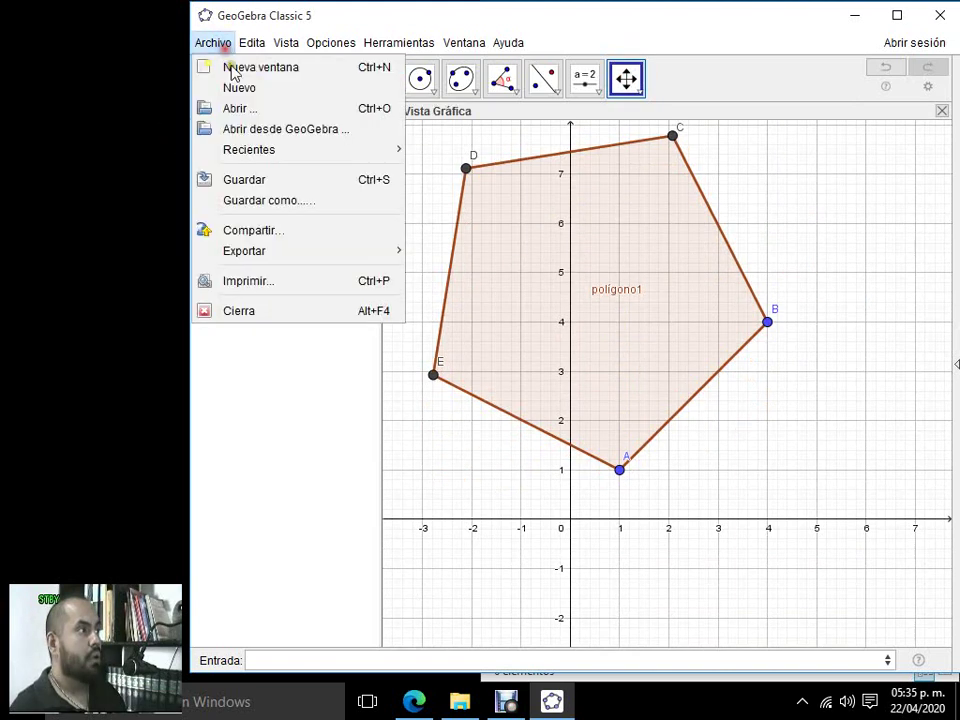
pyautogui.click(240, 88)
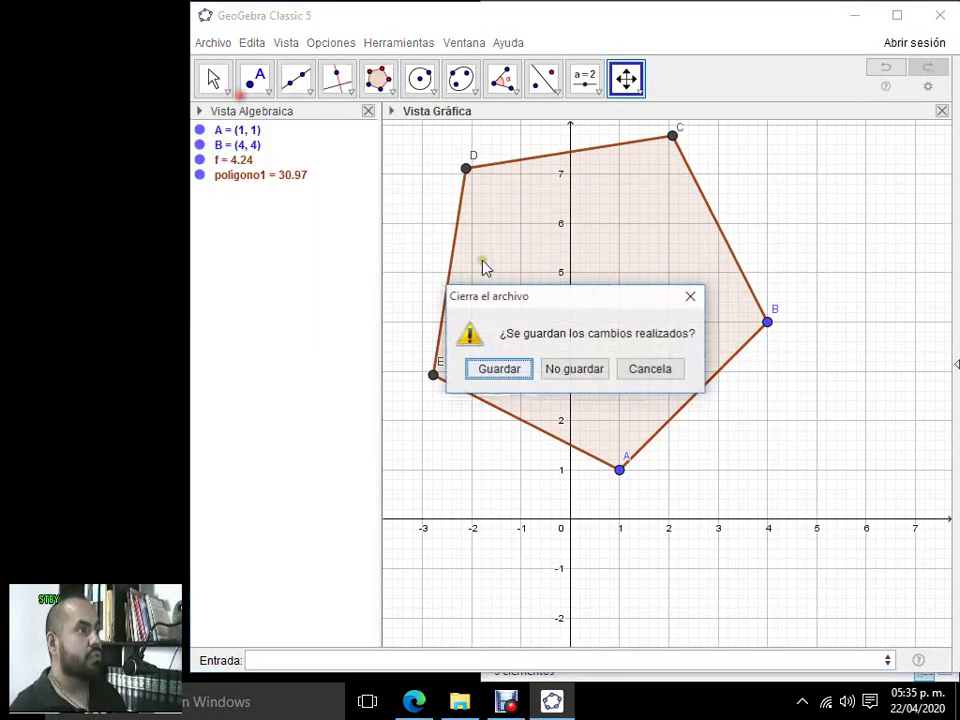
pyautogui.click(570, 378)
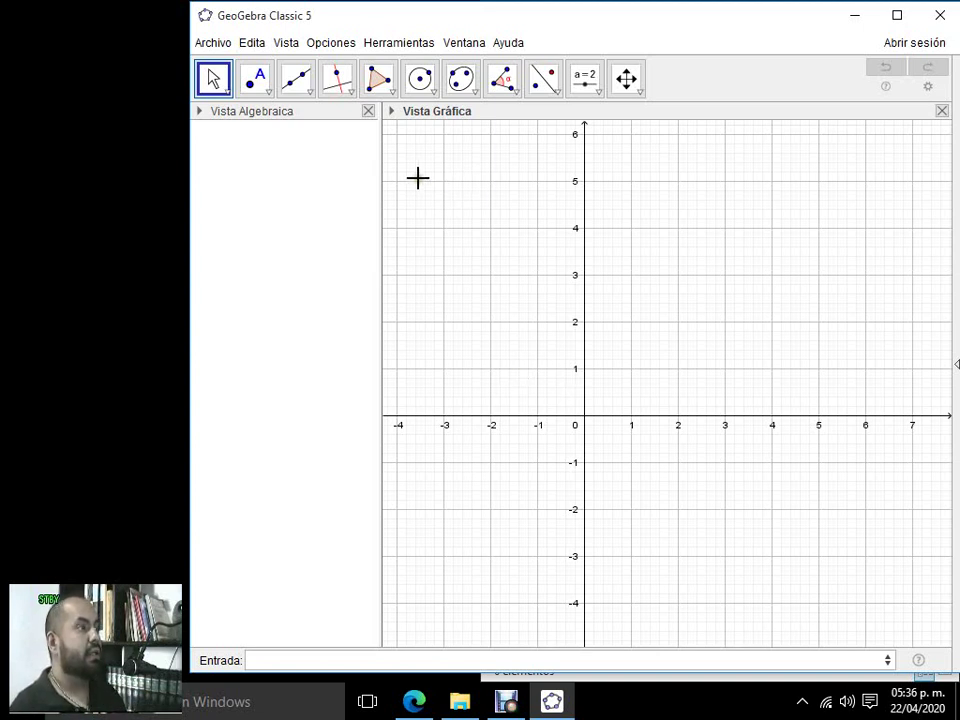
# - Draw a circle with the Circunferencia (centro, punto) tool, centred at (2, 2) and passing through (4, 2)
pyautogui.click(394, 98)
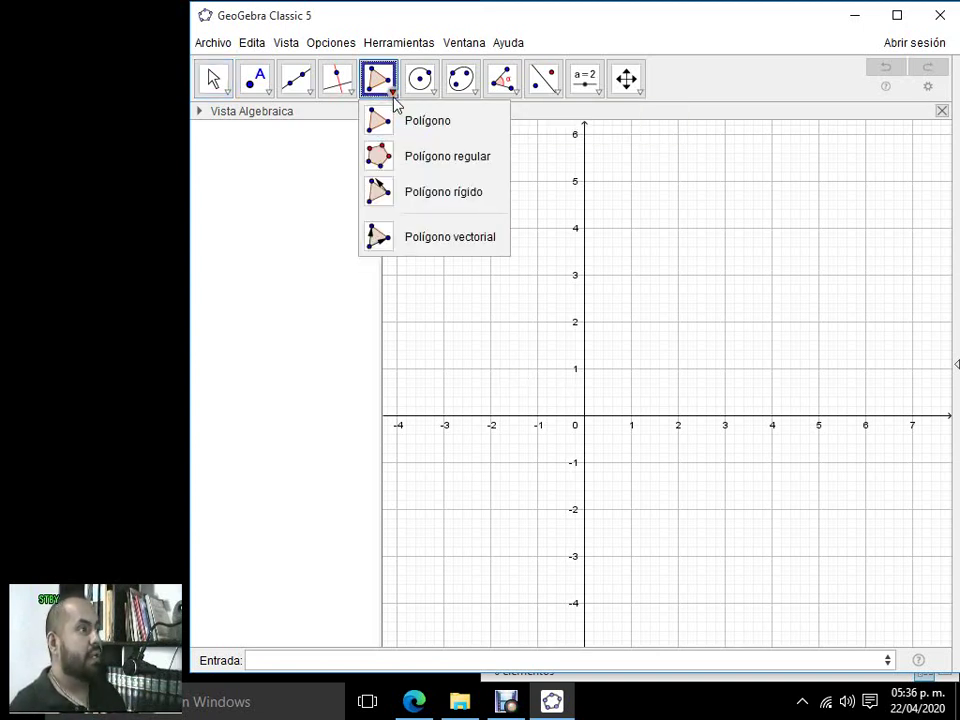
pyautogui.moveTo(429, 82)
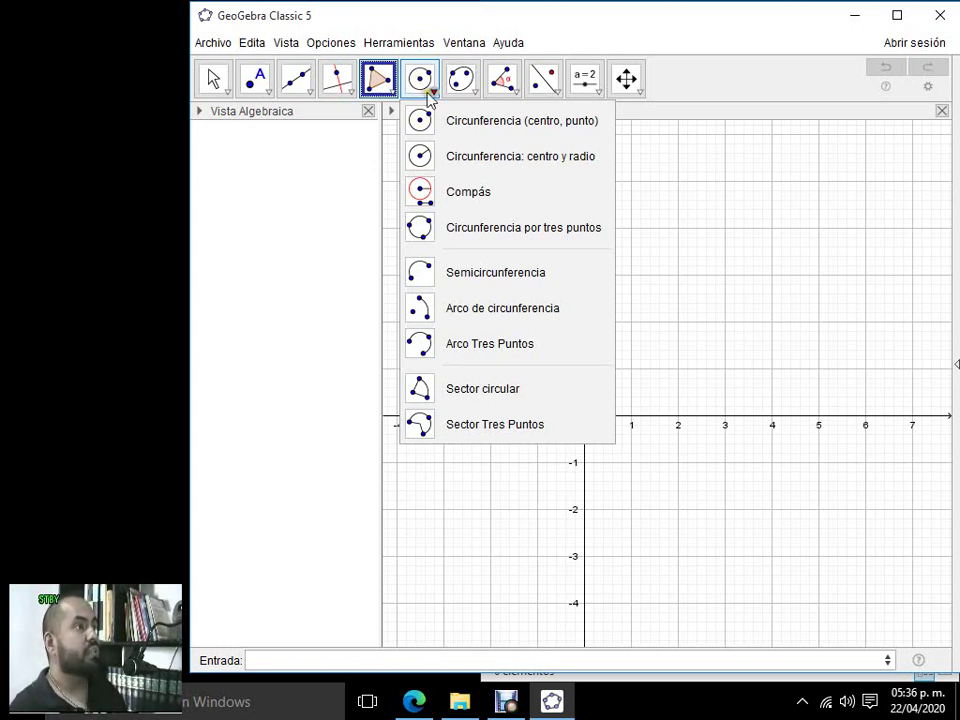
pyautogui.click(512, 126)
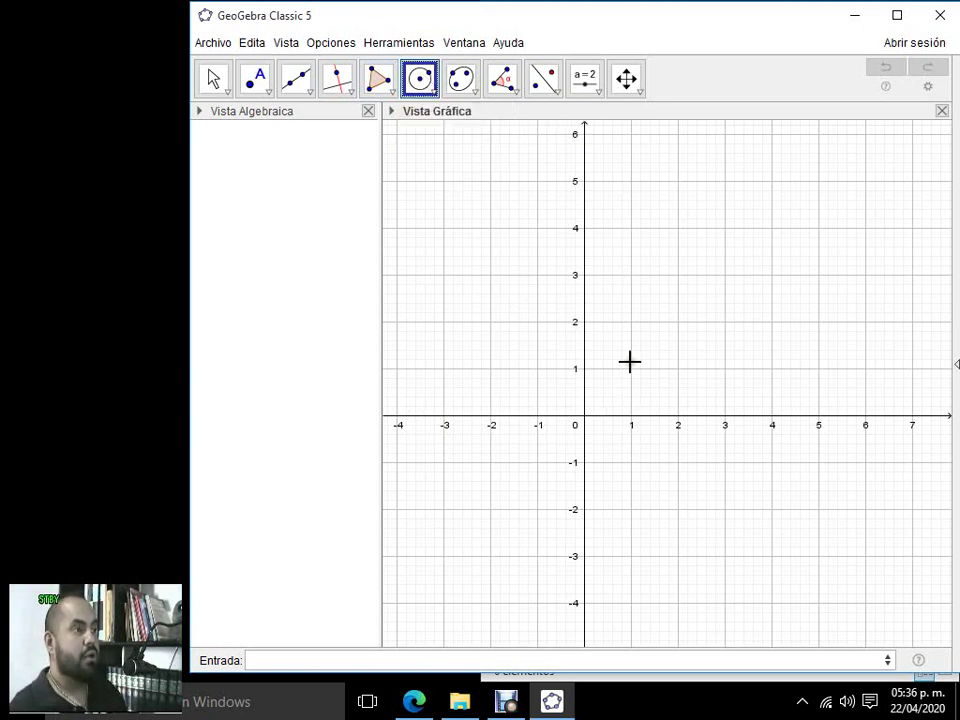
pyautogui.click(678, 321)
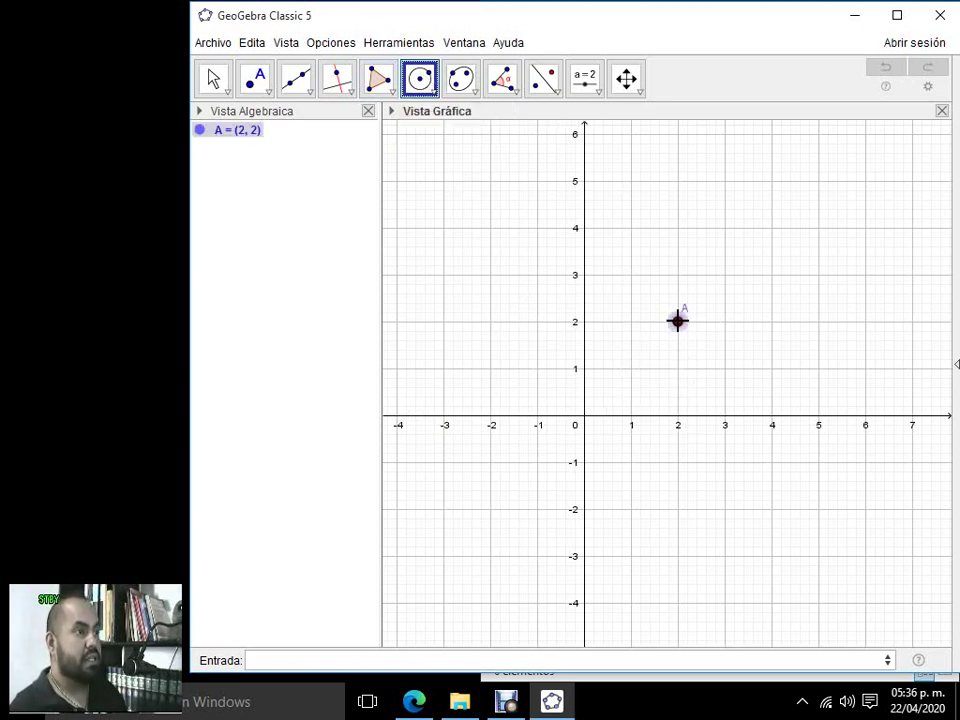
pyautogui.click(771, 322)
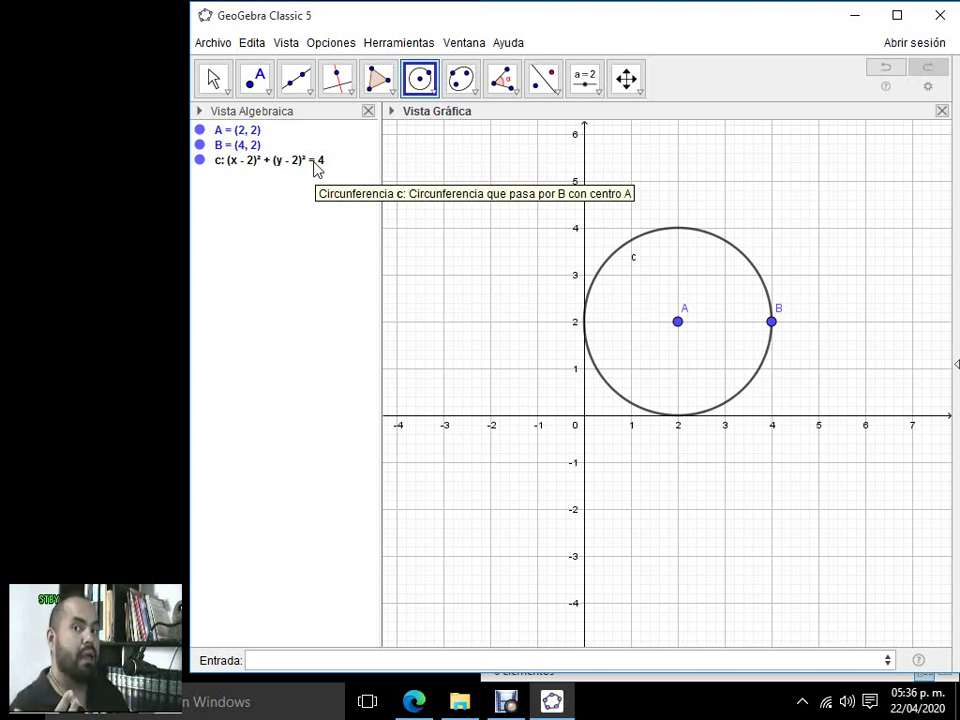
# - Try showing the circle's equation in the expanded form a x² + b xy + c y² + d x + e y = f and restore the centre-radius form
pyautogui.rightClick(255, 163)
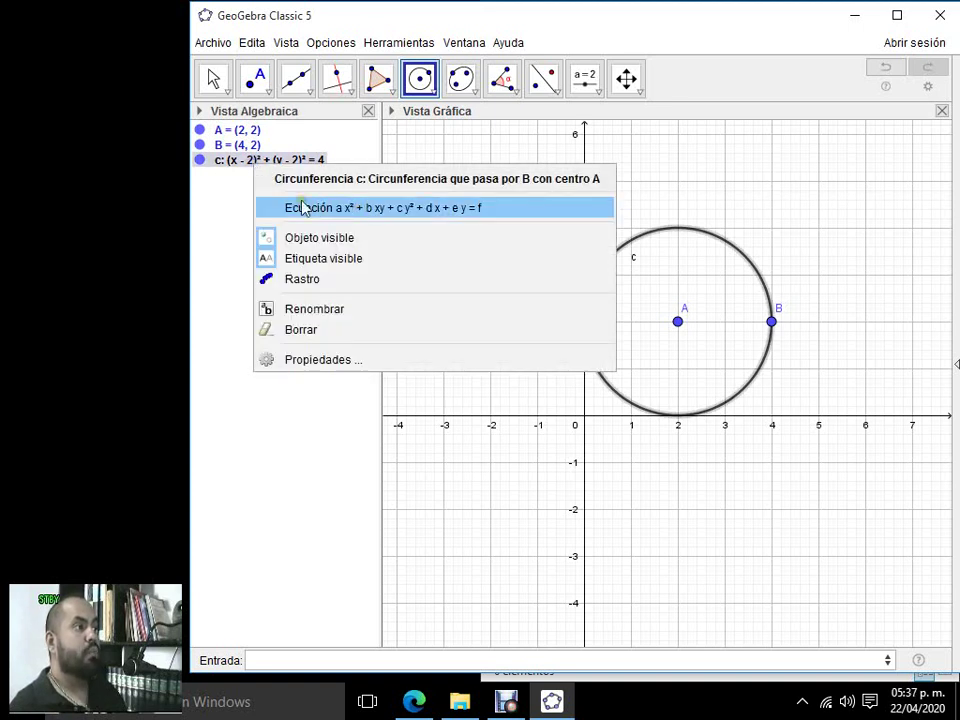
pyautogui.click(400, 210)
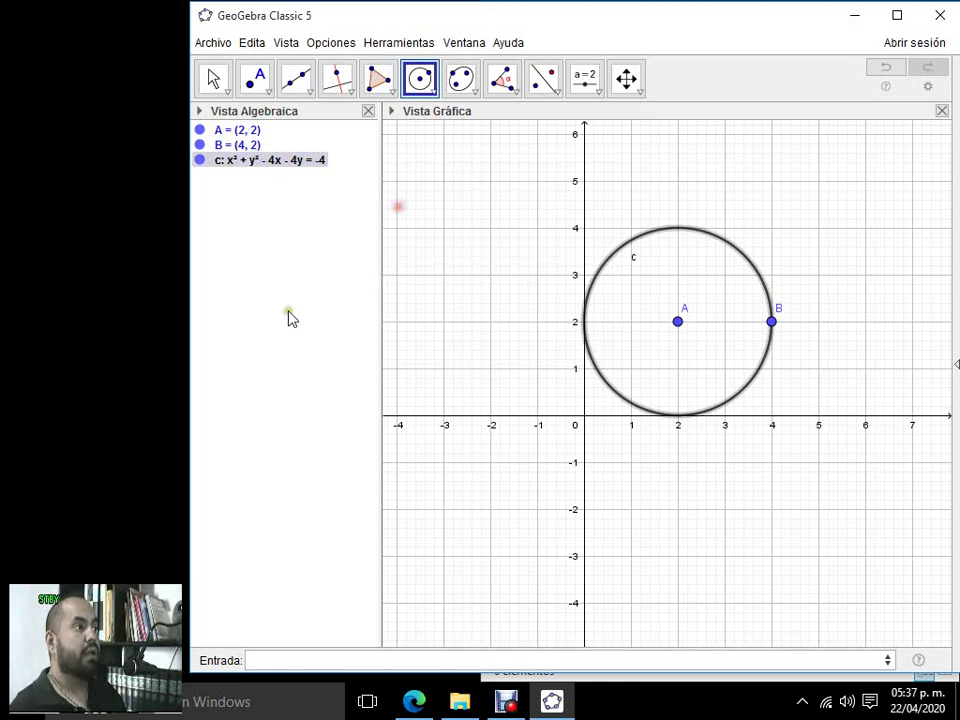
pyautogui.rightClick(259, 167)
pyautogui.click(315, 206)
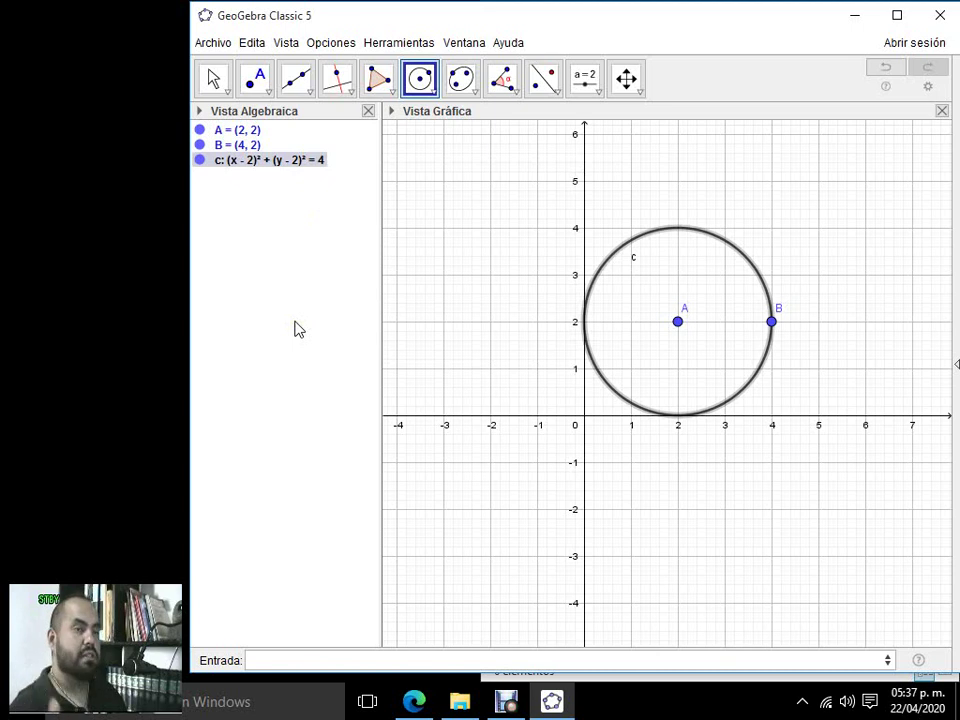
# - Draw a second circle with Circunferencia: centro y radio, centred at (-3, -2) with radius 4, and bring it fully into view
pyautogui.click(432, 96)
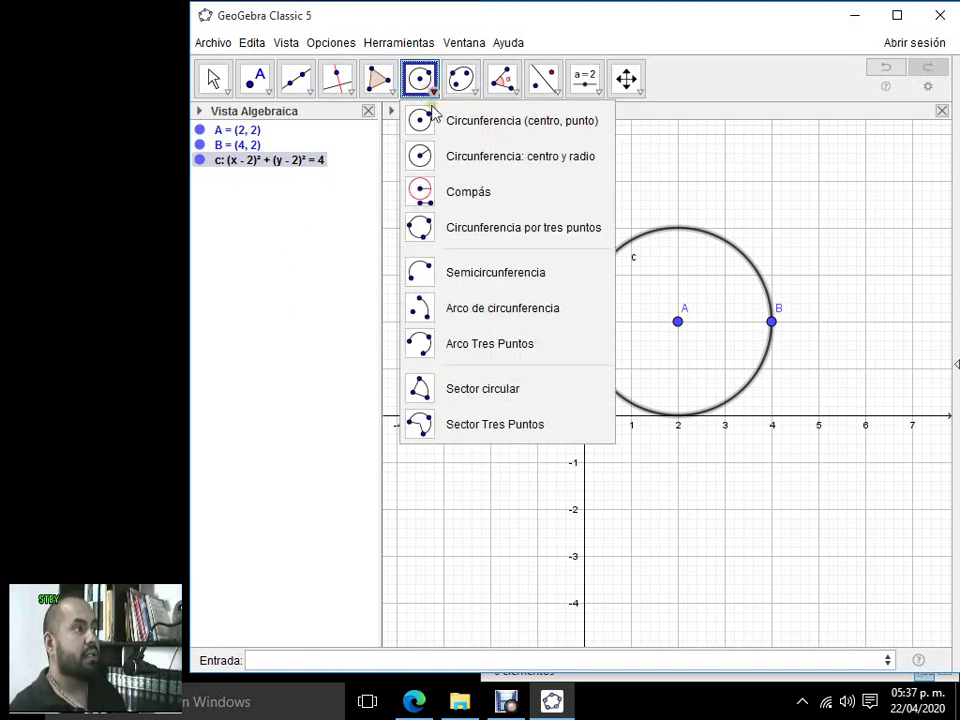
pyautogui.click(457, 167)
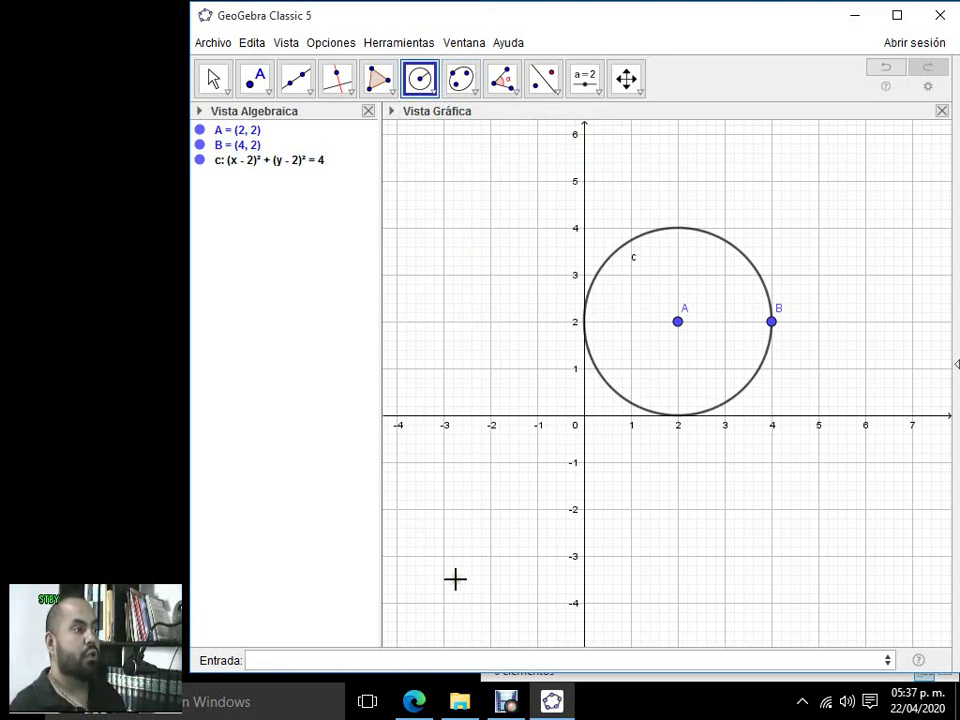
pyautogui.click(444, 508)
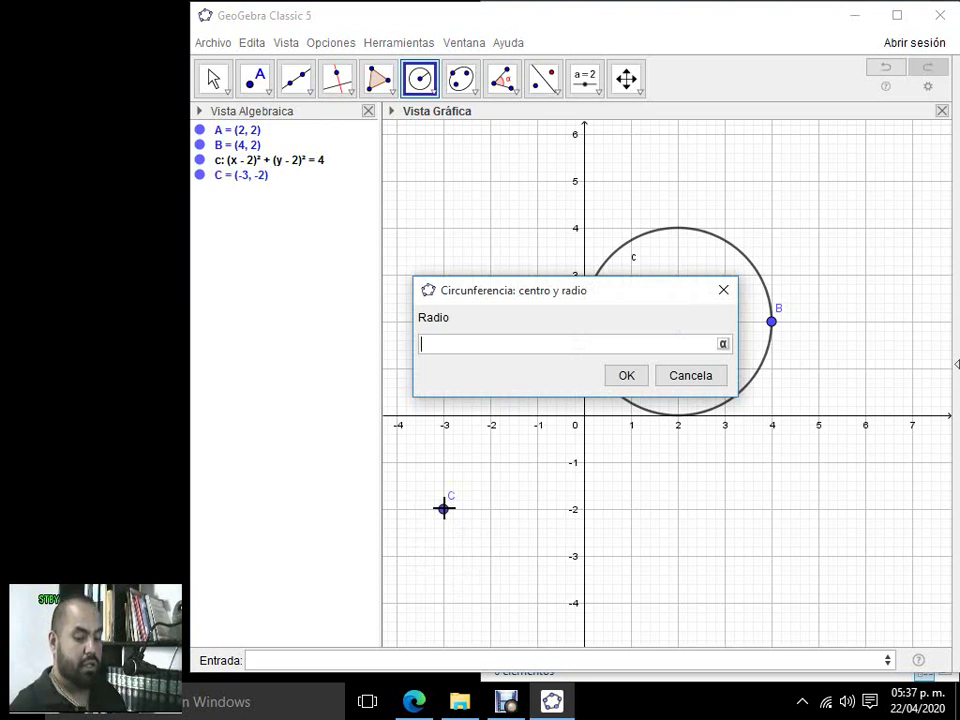
pyautogui.write('4')
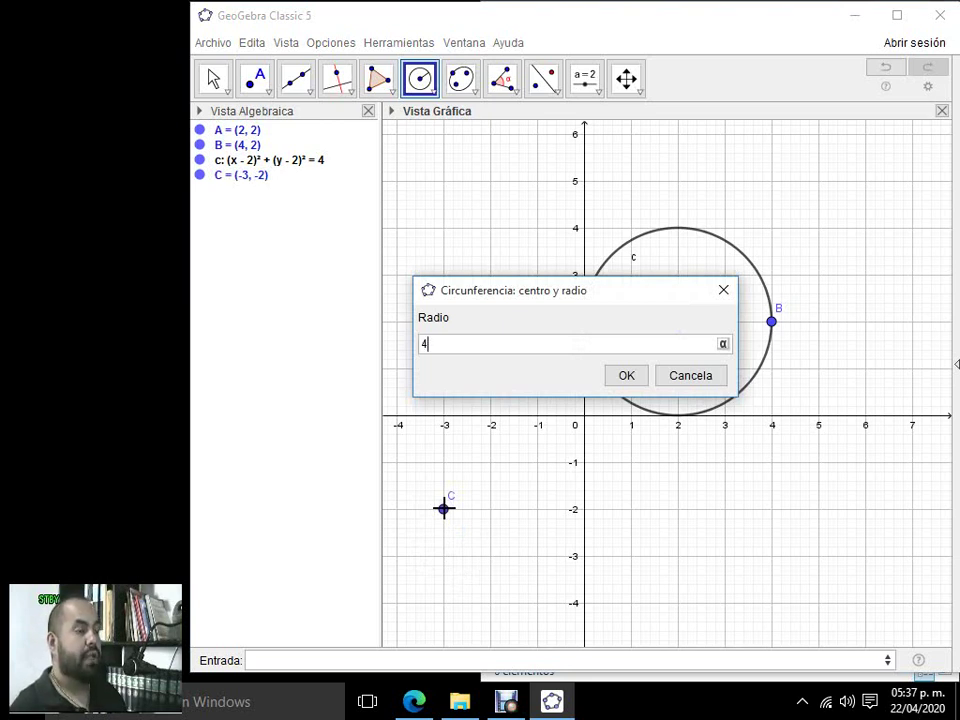
pyautogui.click(634, 376)
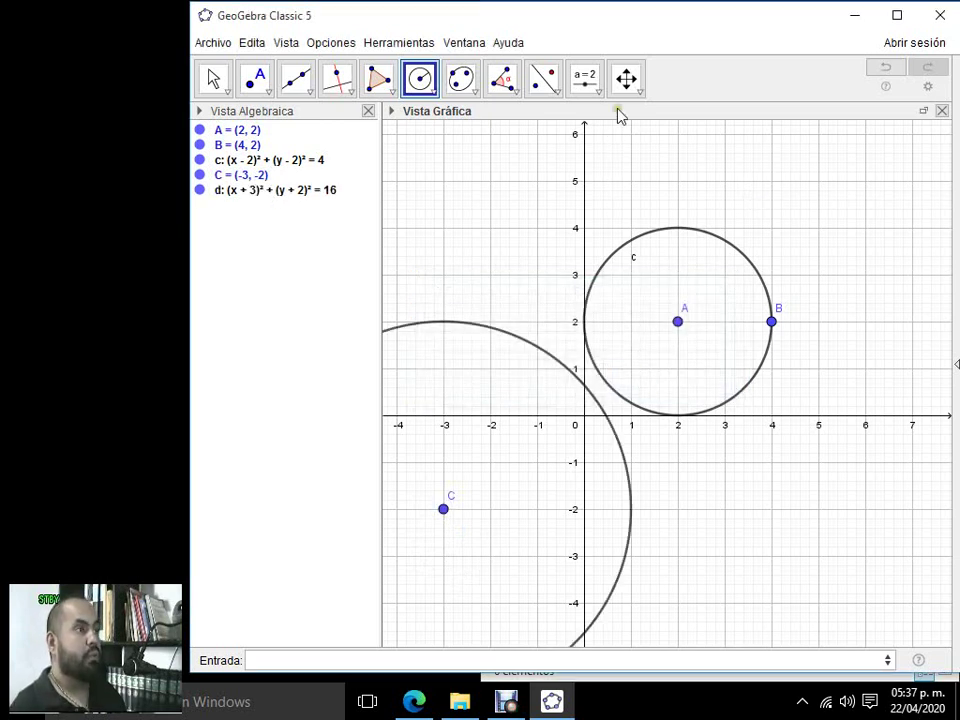
pyautogui.click(626, 79)
pyautogui.moveTo(526, 252); pyautogui.dragTo(705, 102)
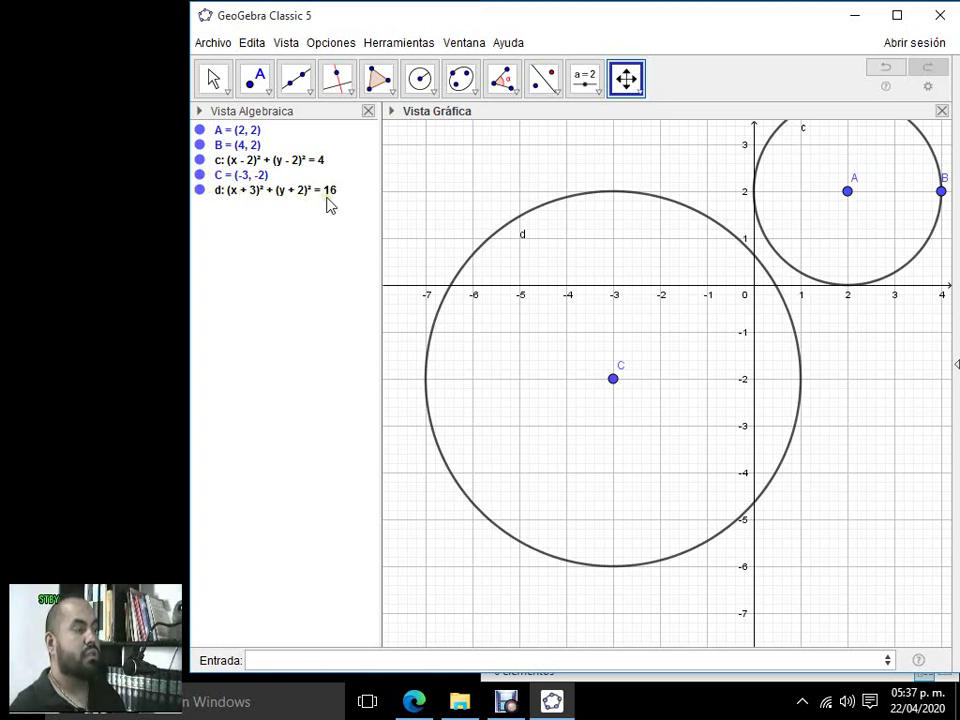
# - Choose the Elipse tool and start a new blank construction without saving the two circles
pyautogui.click(435, 91)
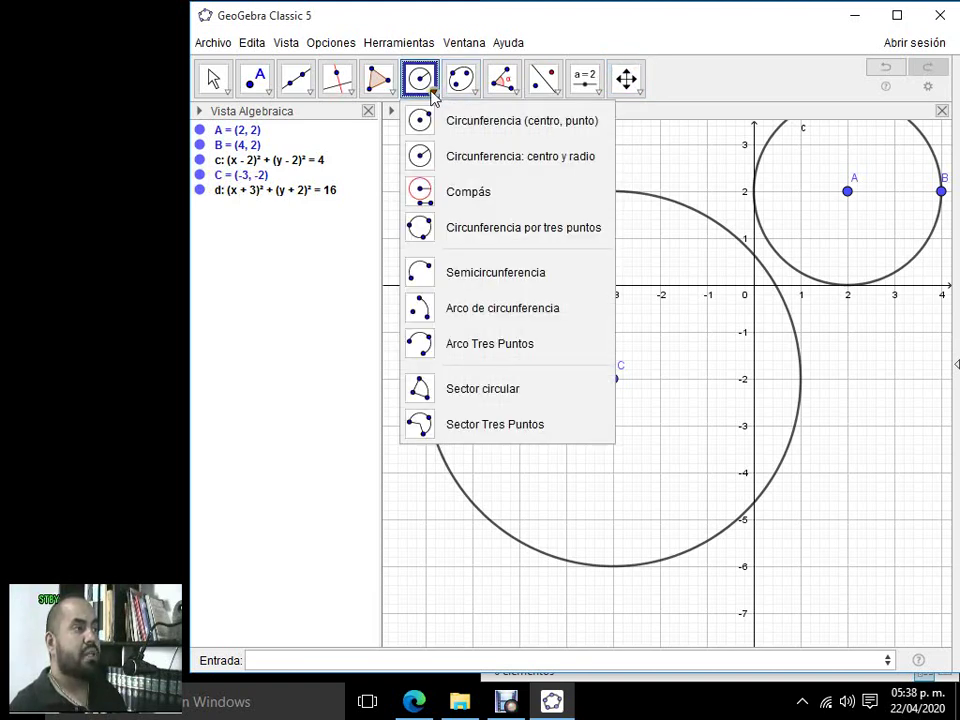
pyautogui.moveTo(456, 92)
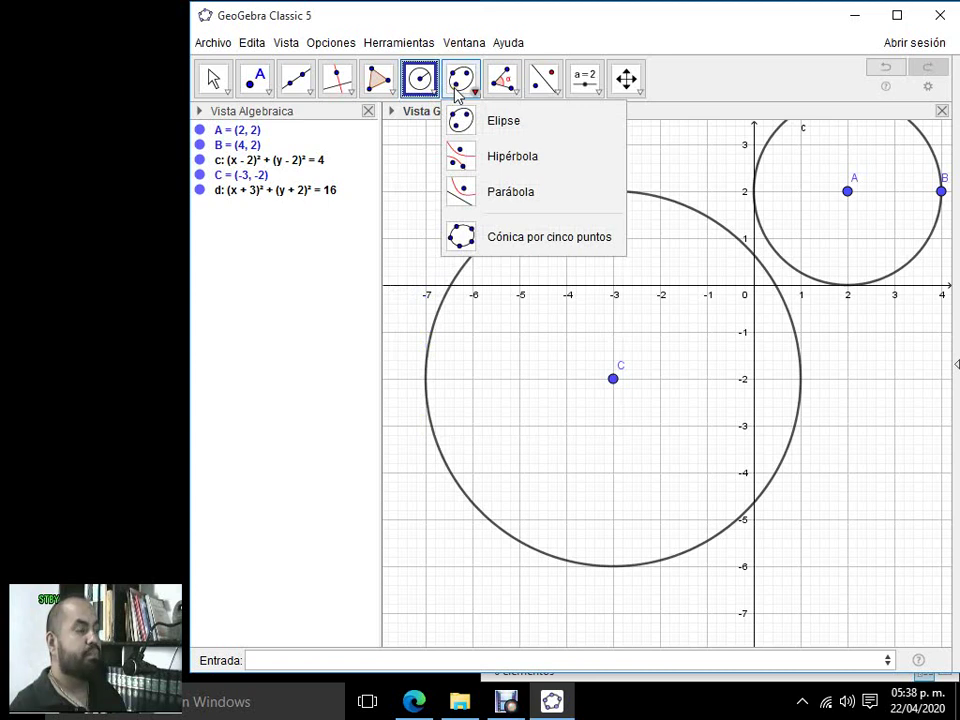
pyautogui.click(493, 119)
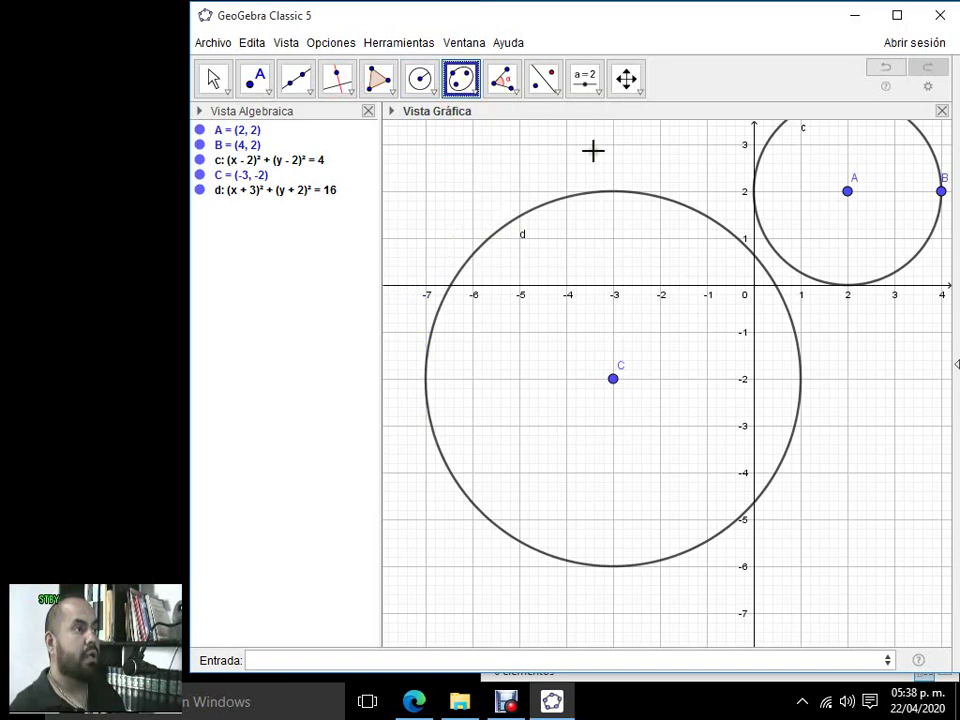
pyautogui.click(212, 45)
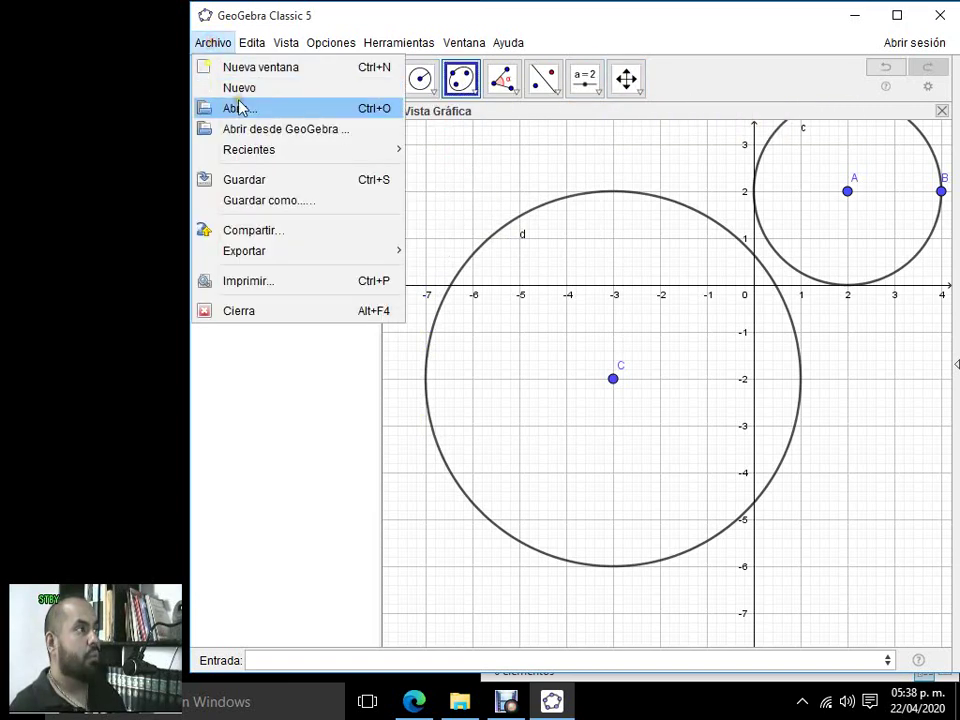
pyautogui.click(242, 88)
pyautogui.click(589, 372)
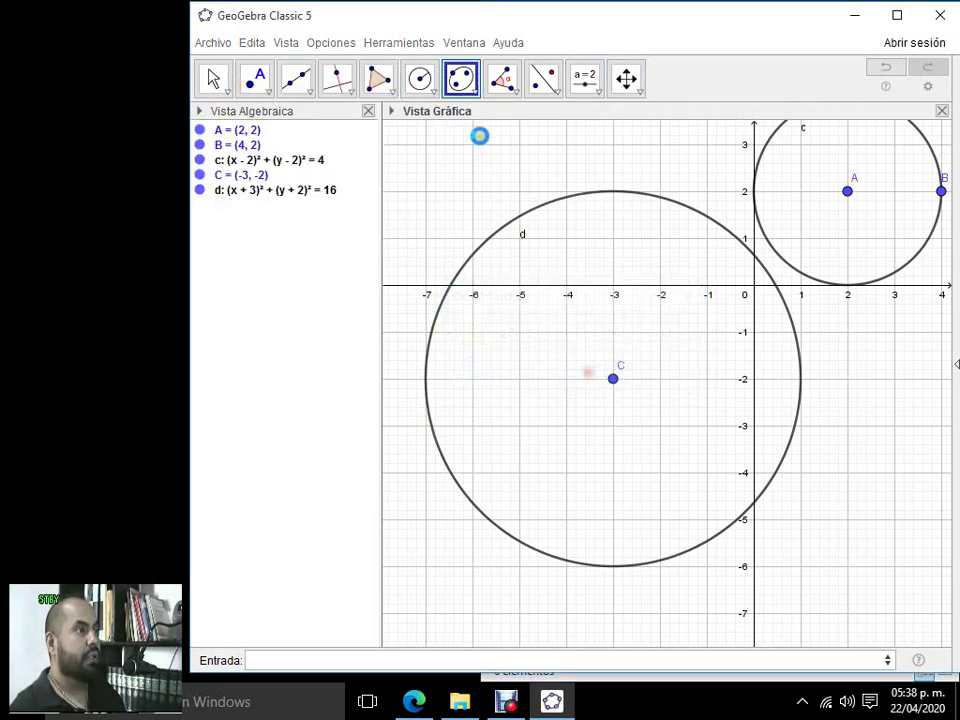
# - Draw an ellipse with the Elipse tool, with foci at (-2, 2) and (2, 2) and passing through (2, 4)
pyautogui.click(459, 88)
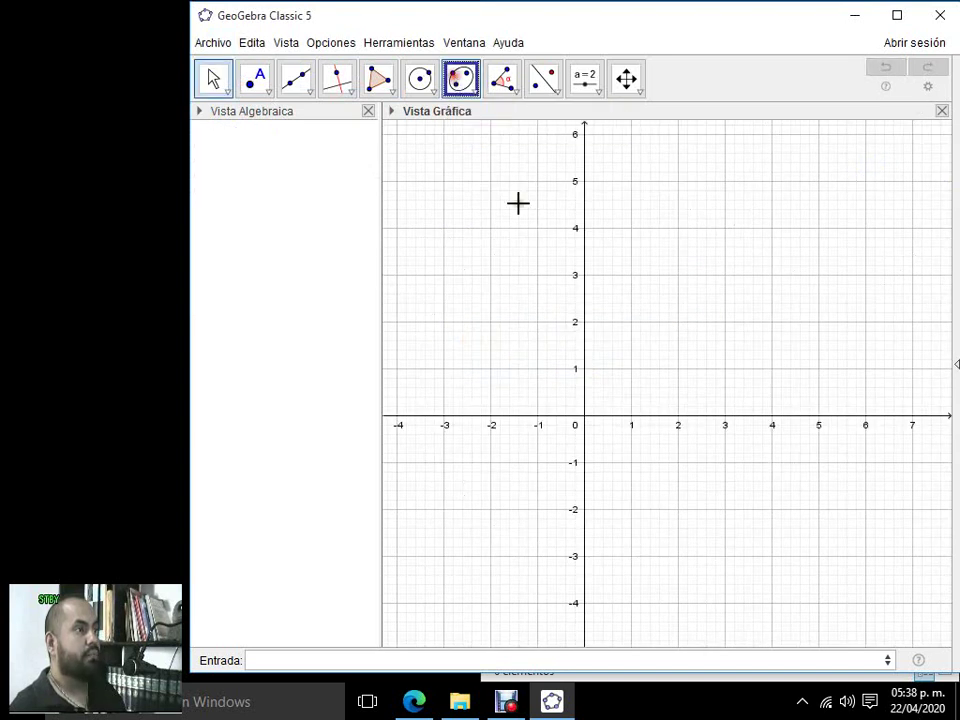
pyautogui.click(490, 321)
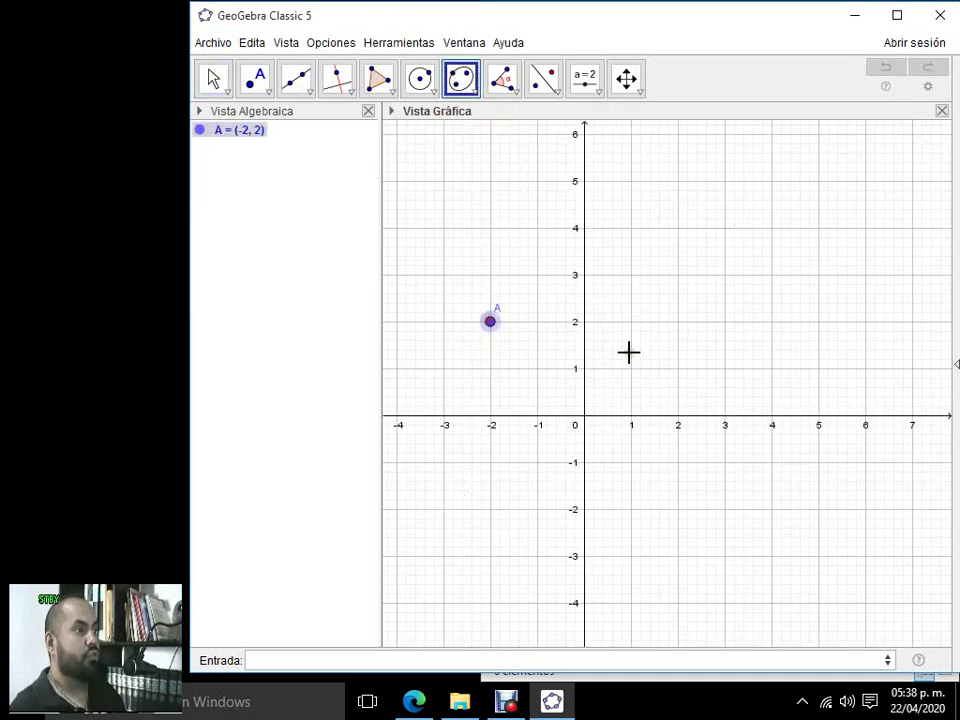
pyautogui.click(678, 321)
pyautogui.click(678, 228)
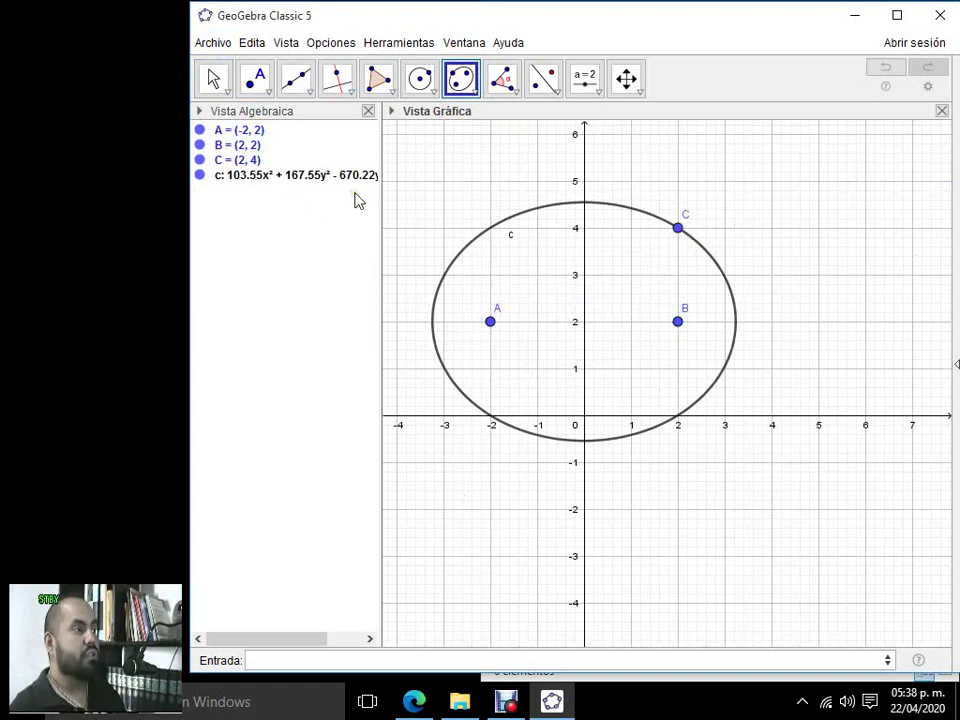
# - Try showing the ellipse's equation in the form (x - m)² / a² + (y - n)² / b² = 1 and restore the expanded form
pyautogui.rightClick(270, 183)
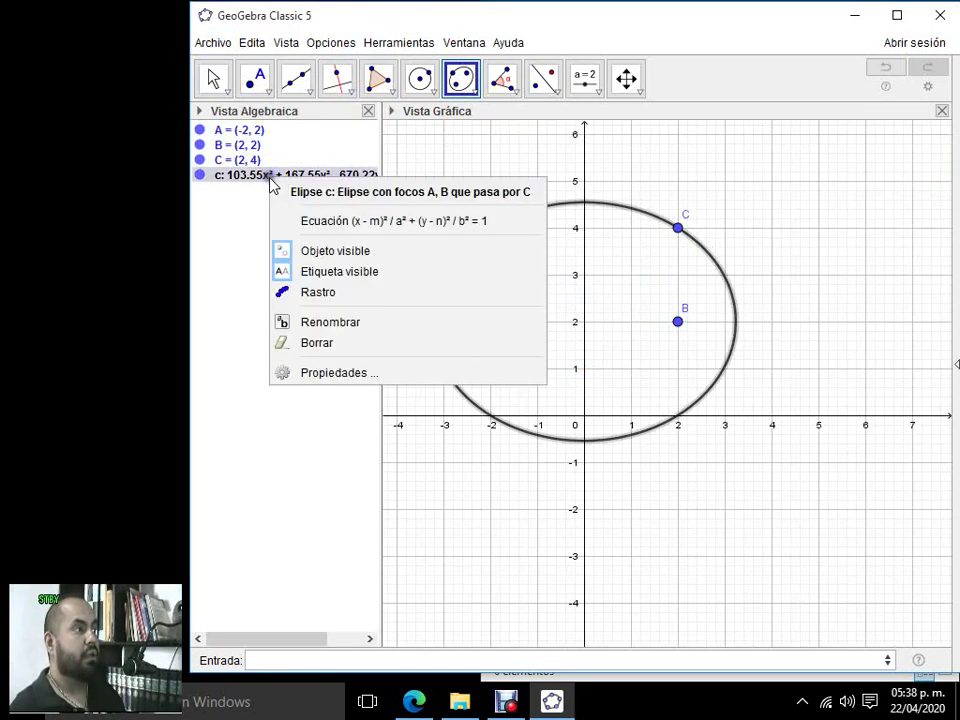
pyautogui.click(302, 225)
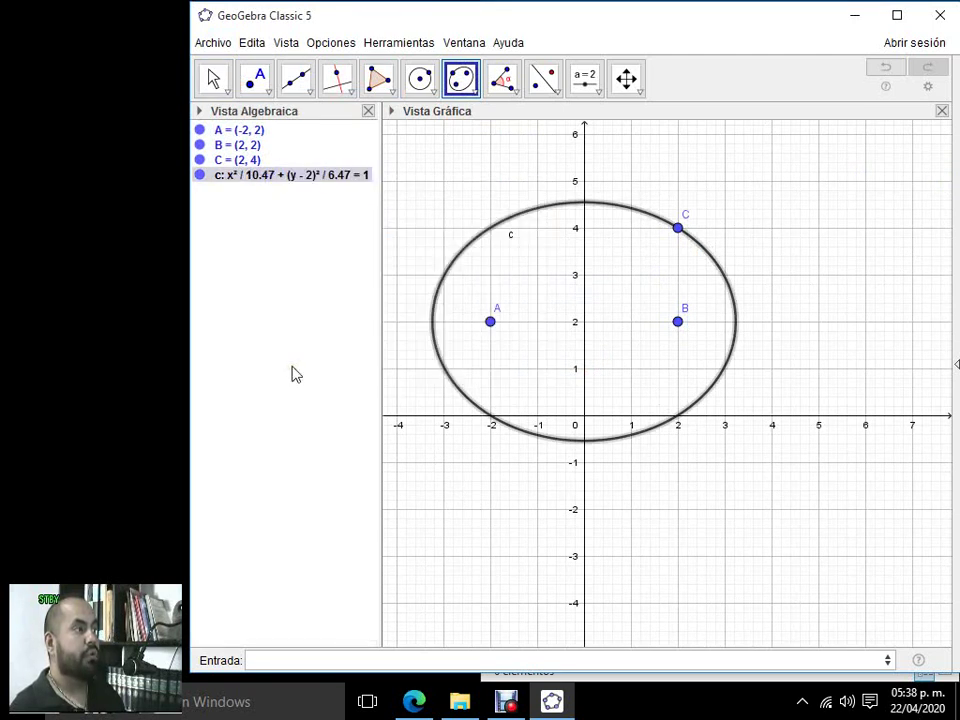
pyautogui.rightClick(283, 178)
pyautogui.click(317, 215)
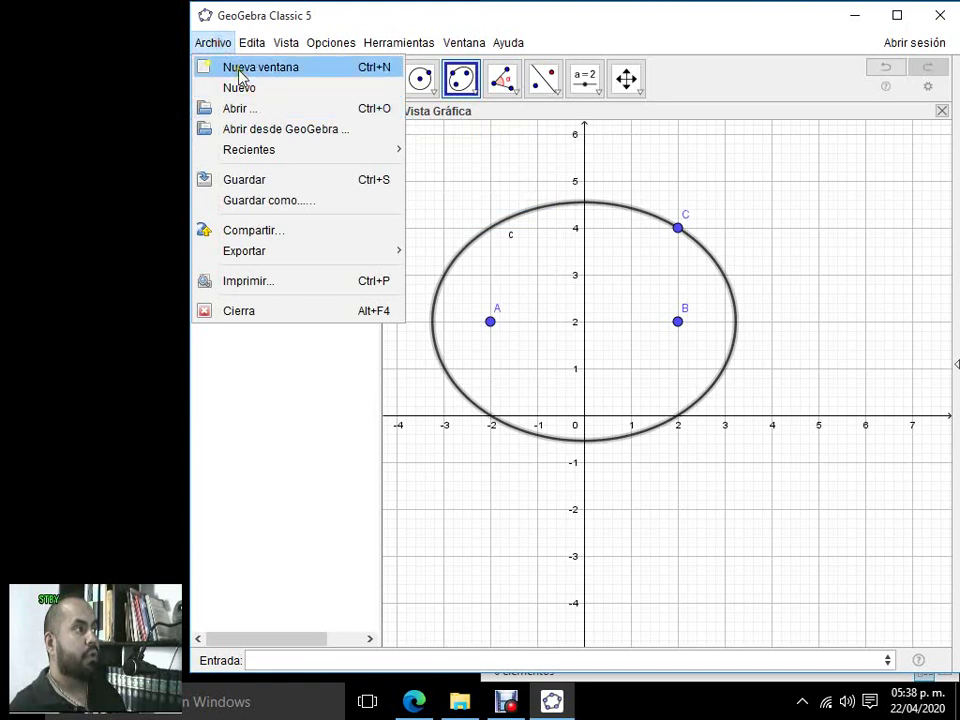
# - Start a new blank construction without saving the ellipse and choose the Polígono tool
pyautogui.click(250, 89)
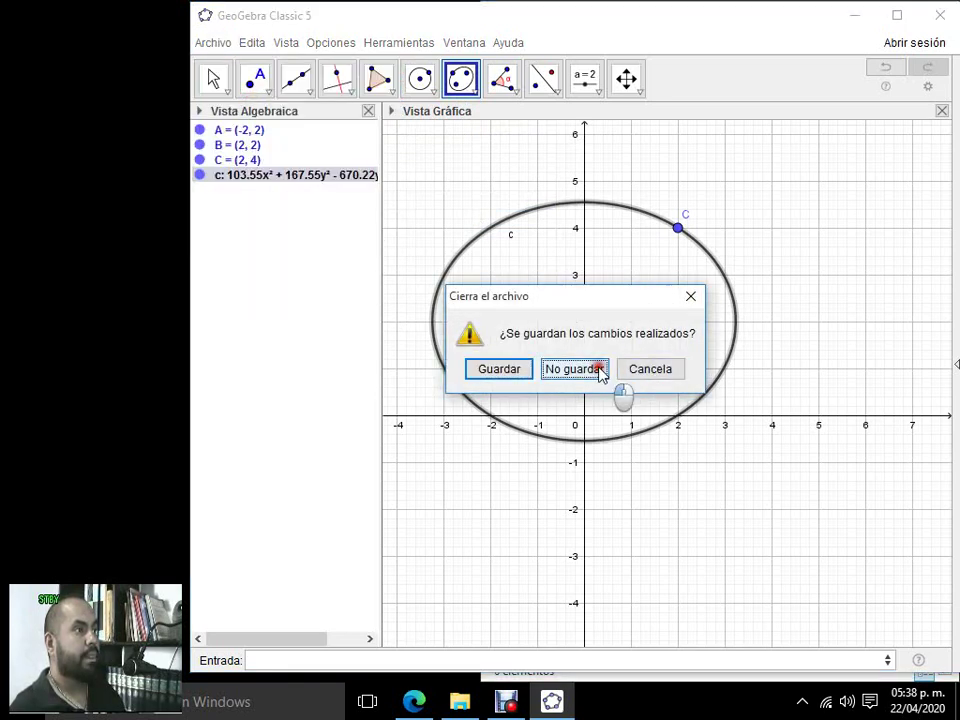
pyautogui.click(601, 371)
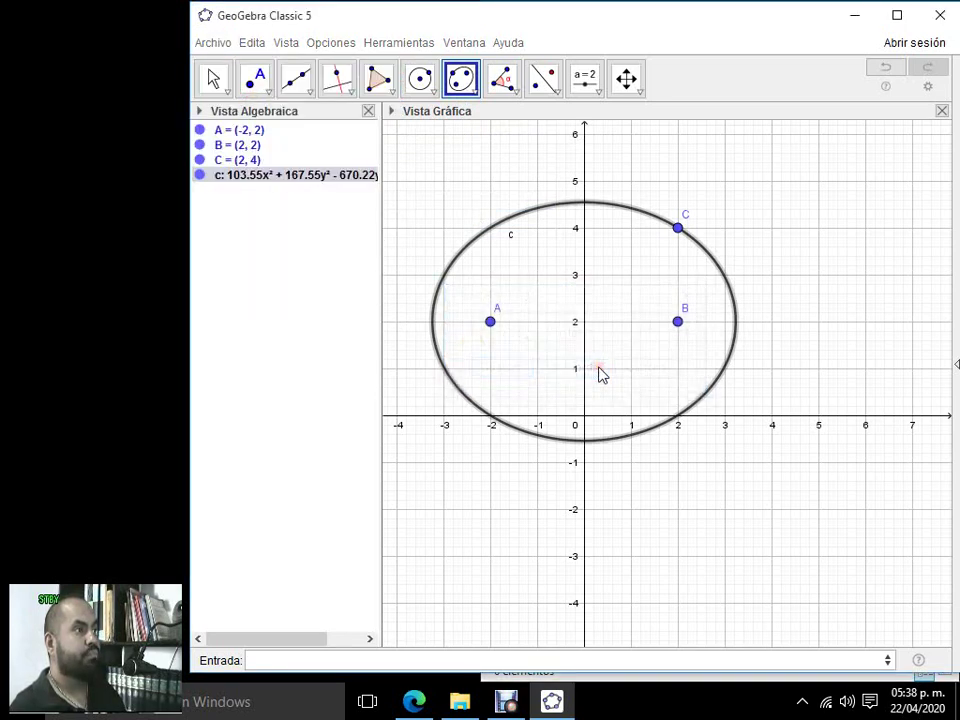
pyautogui.click(388, 90)
pyautogui.click(390, 93)
pyautogui.click(403, 120)
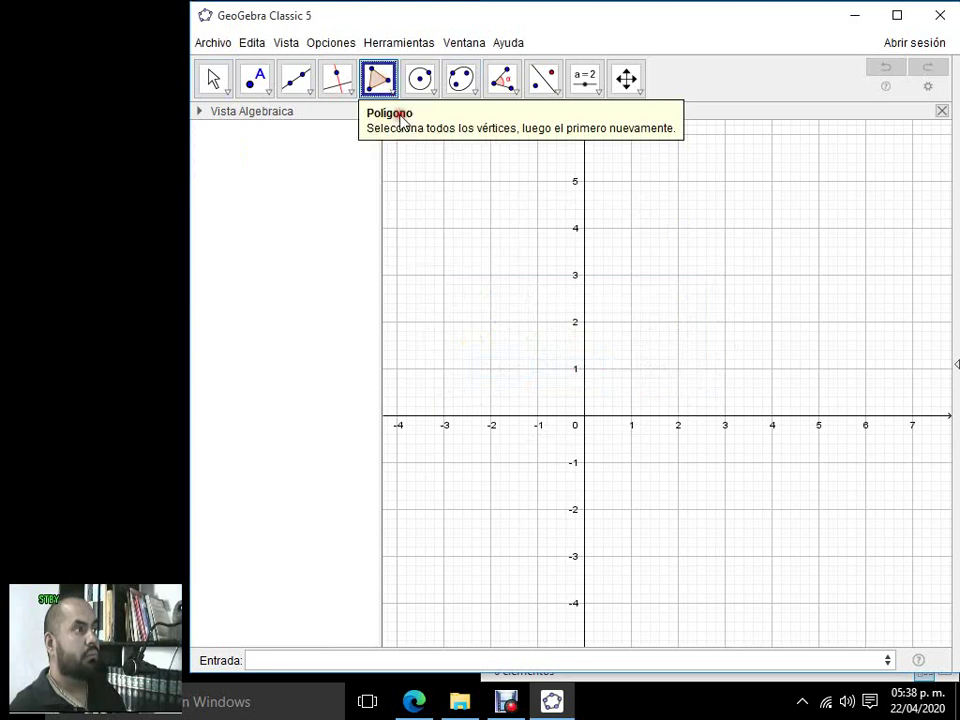
# - Draw a triangle with vertices at about (1, 0.86), (3.02, 4.82) and (5, 1)
pyautogui.click(631, 375)
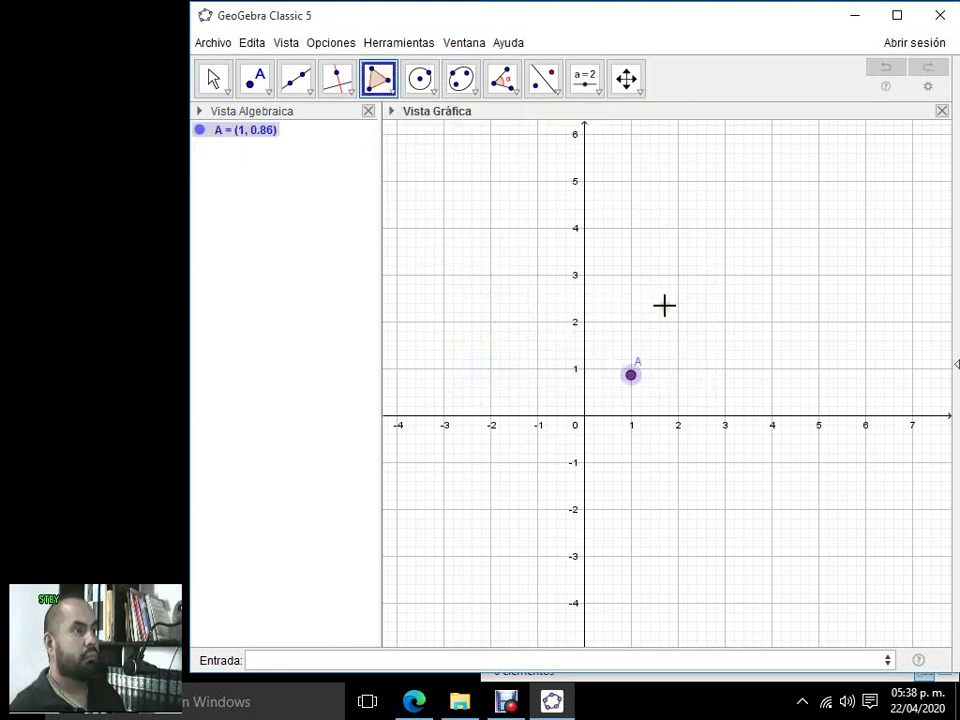
pyautogui.click(725, 189)
pyautogui.click(819, 369)
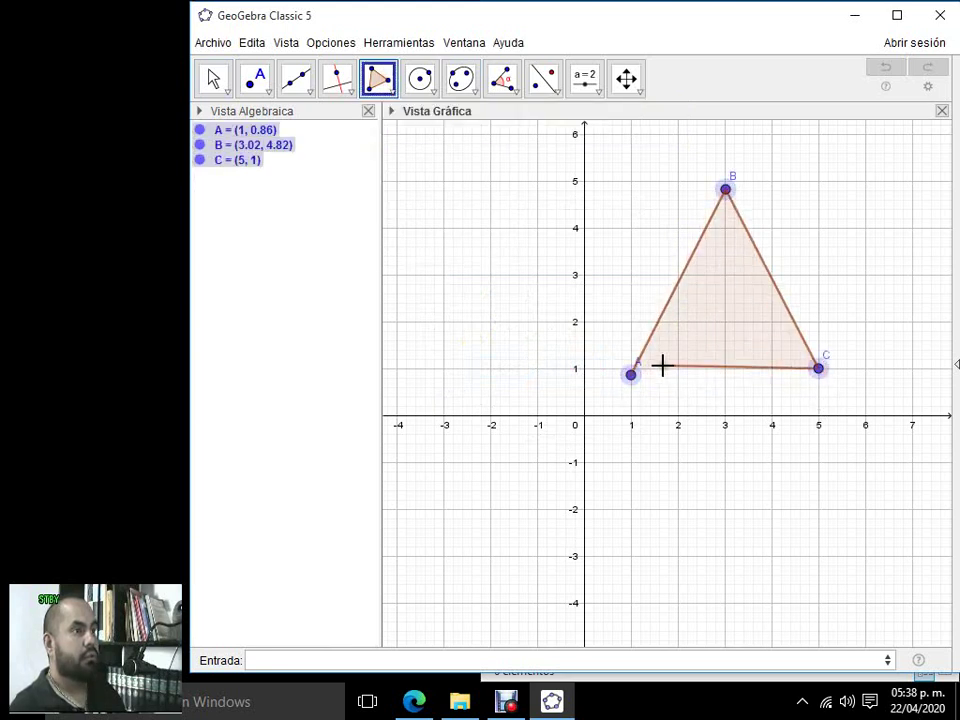
pyautogui.click(634, 377)
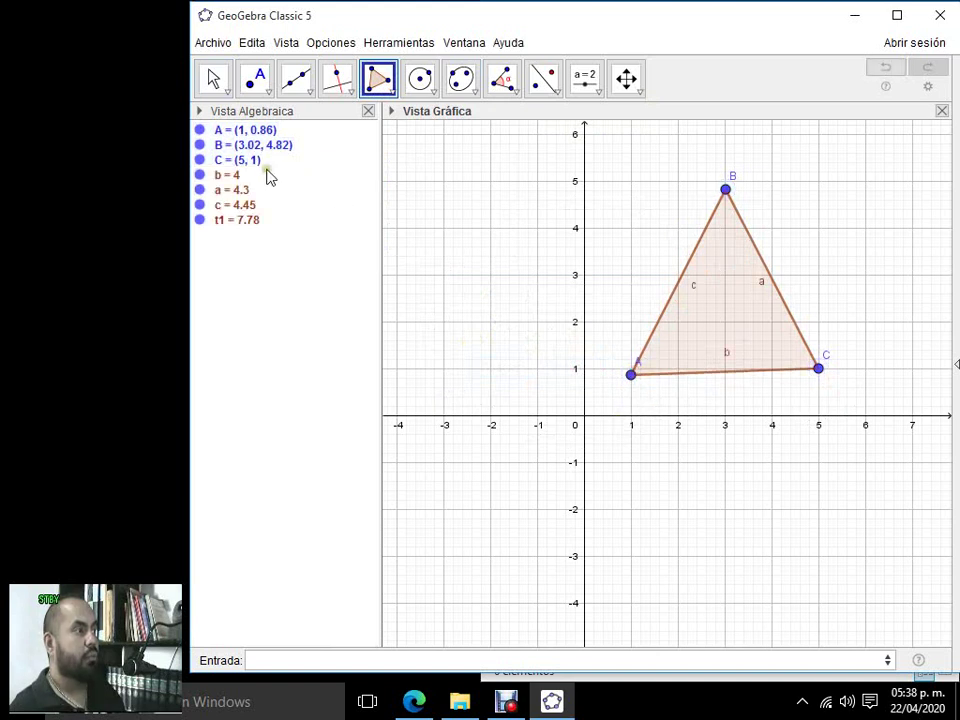
# - Move vertex A of the triangle to (1, 1) and mark all its interior angles with the Ángulo tool
pyautogui.click(213, 78)
pyautogui.moveTo(632, 376); pyautogui.dragTo(632, 368)
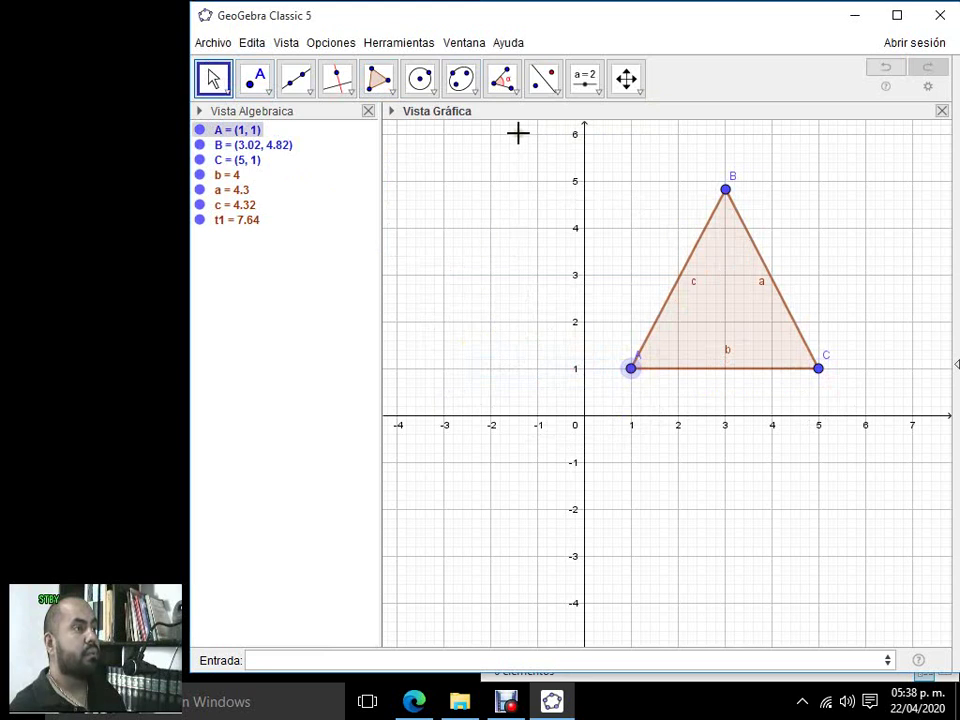
pyautogui.click(505, 82)
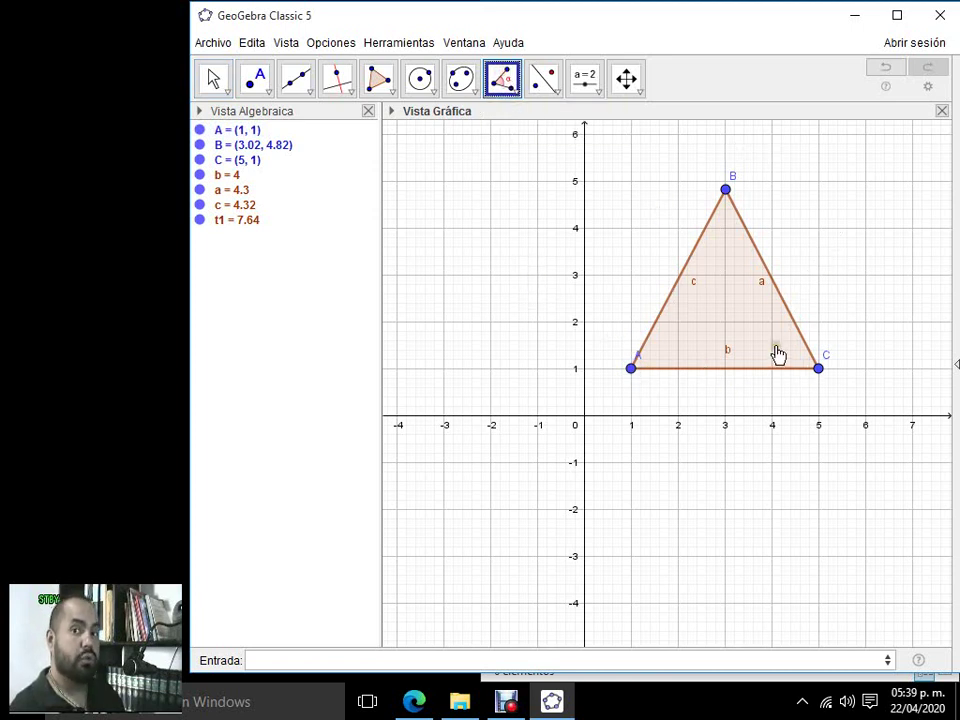
pyautogui.click(720, 300)
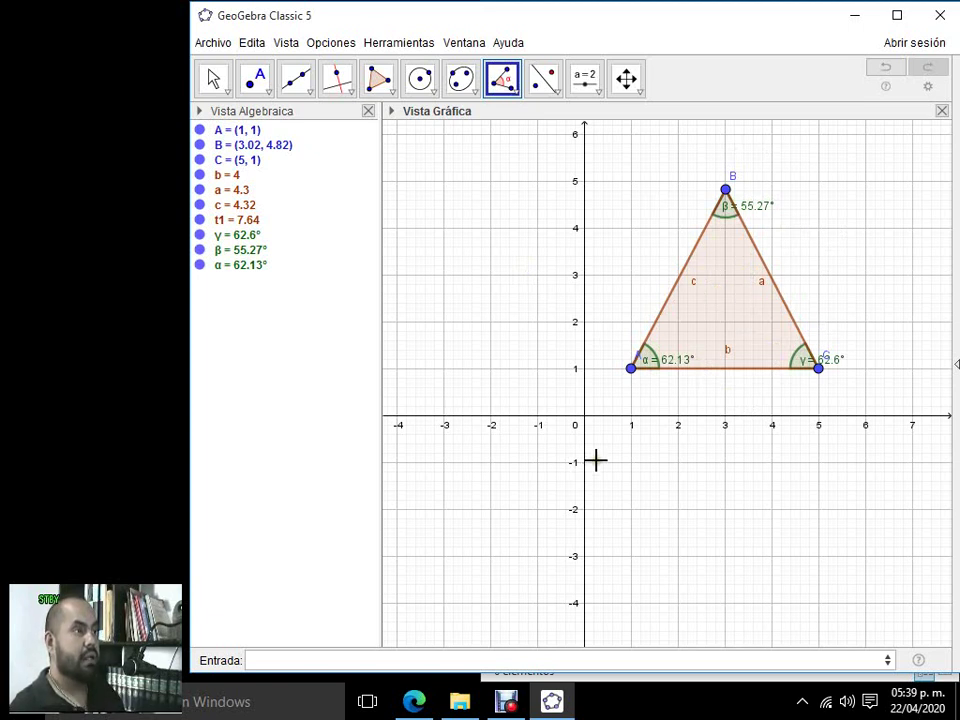
# - Add two free points beside the triangle, at (-1, 1) and (-5, 1)
pyautogui.click(636, 80)
pyautogui.moveTo(517, 312); pyautogui.dragTo(596, 311)
pyautogui.click(257, 78)
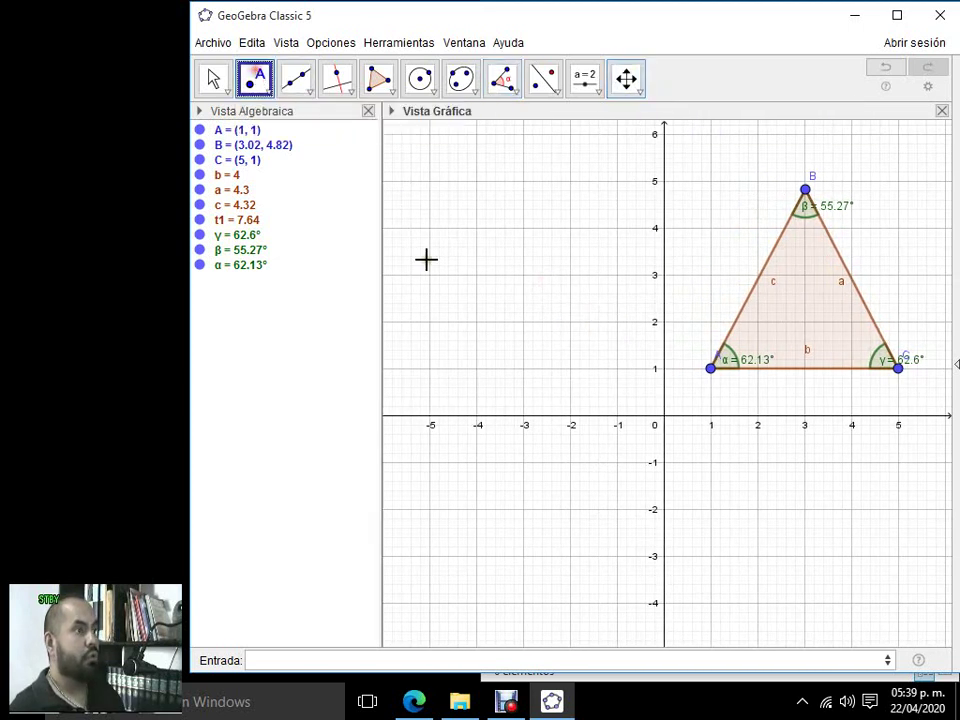
pyautogui.click(617, 368)
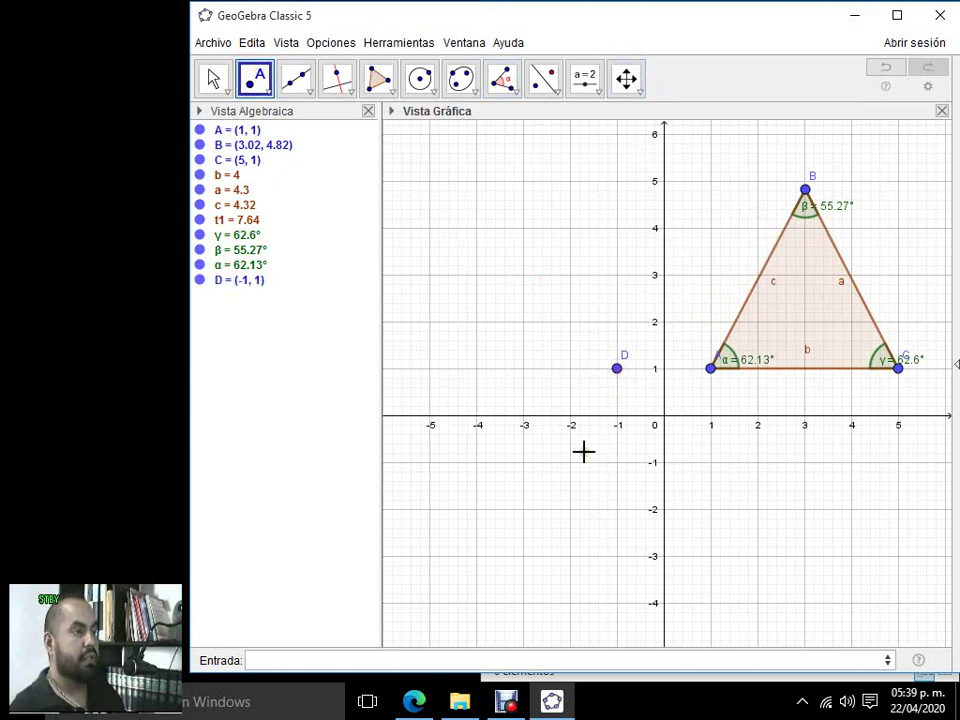
pyautogui.click(430, 368)
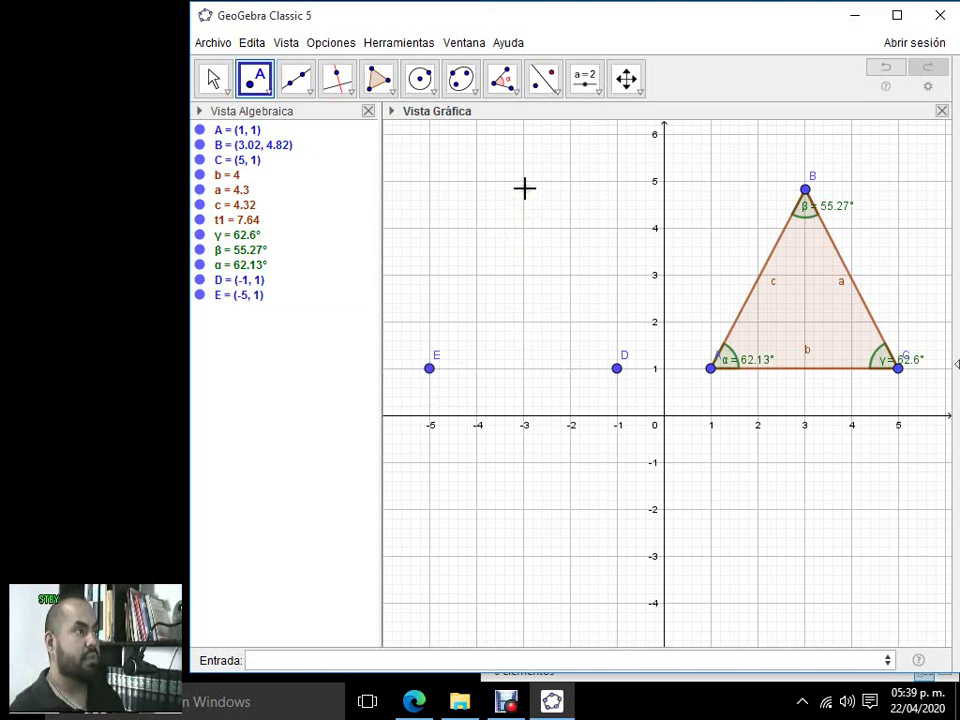
# - Move the triangle's upper vertex B to (3, 5)
pyautogui.click(213, 79)
pyautogui.click(805, 189)
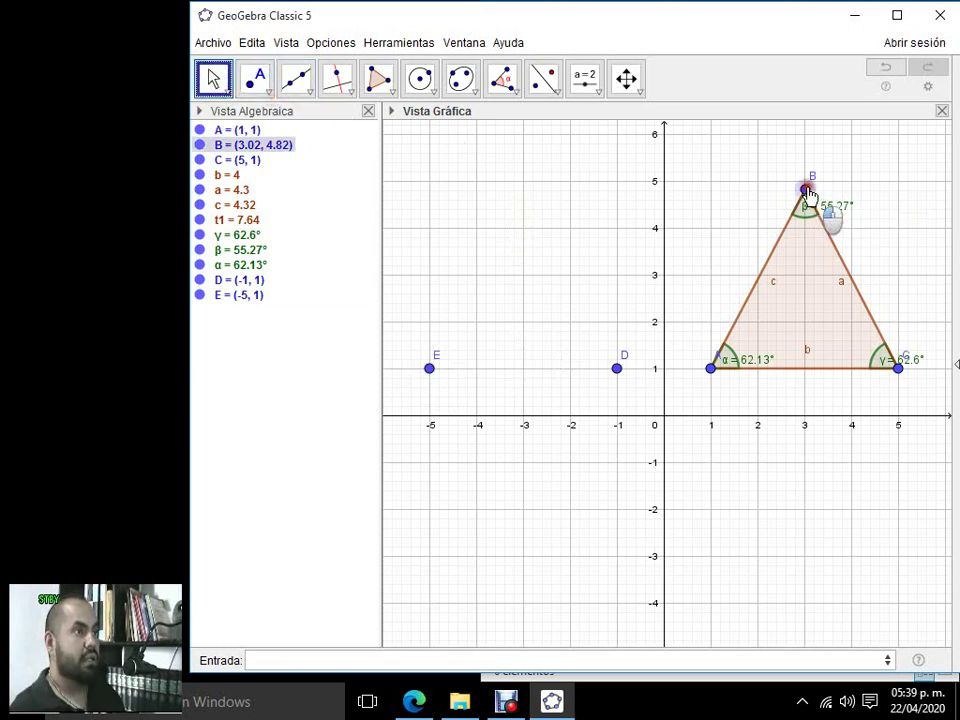
pyautogui.doubleClick(805, 189)
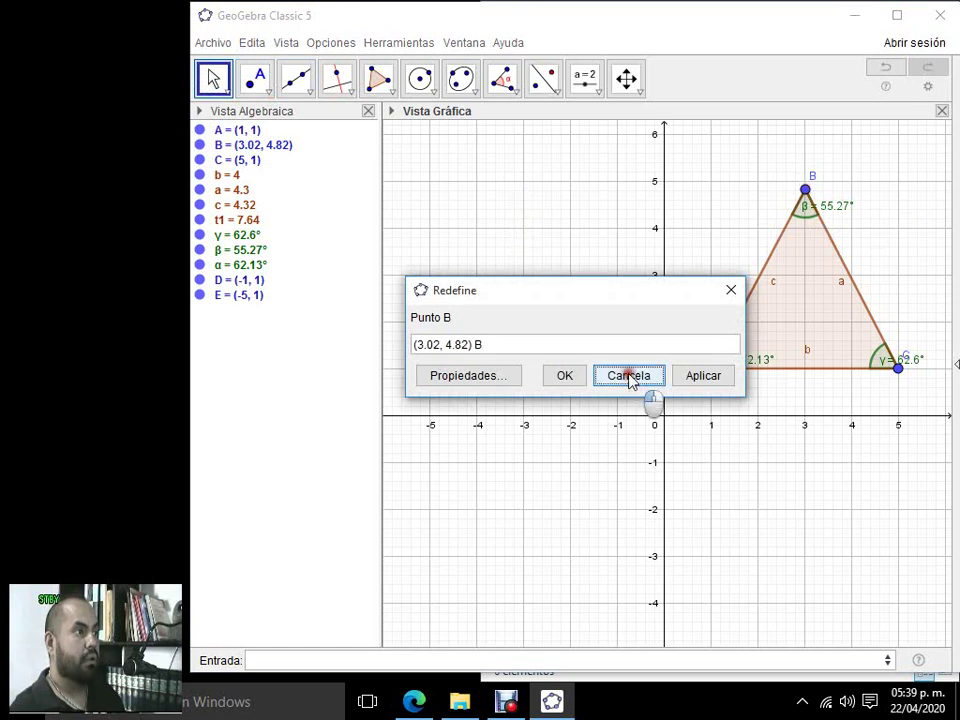
pyautogui.click(651, 375)
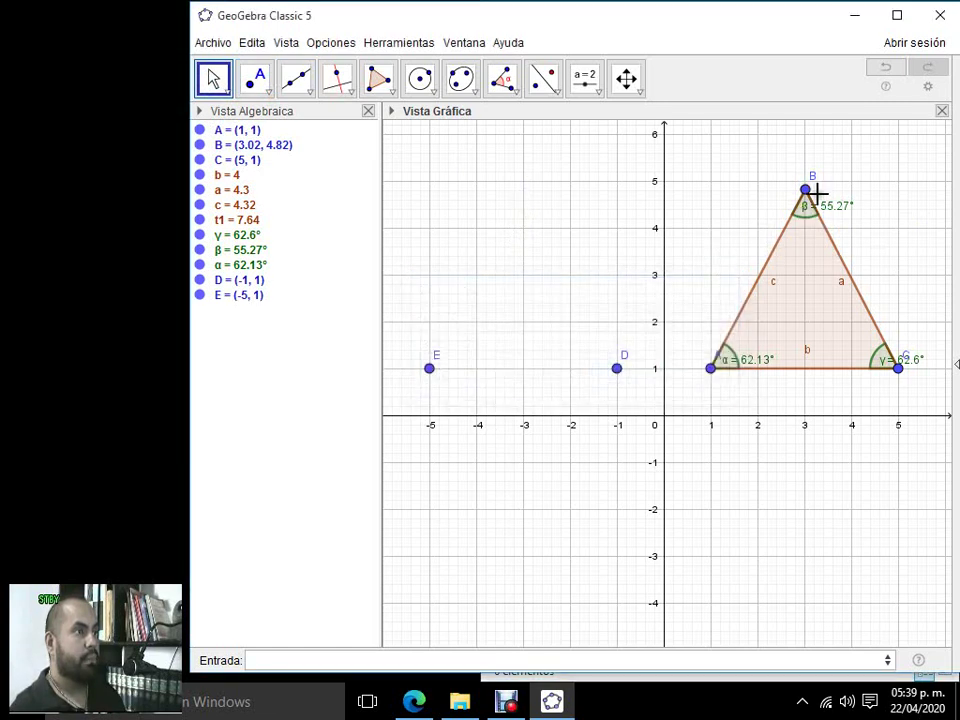
pyautogui.moveTo(810, 191); pyautogui.dragTo(826, 208)
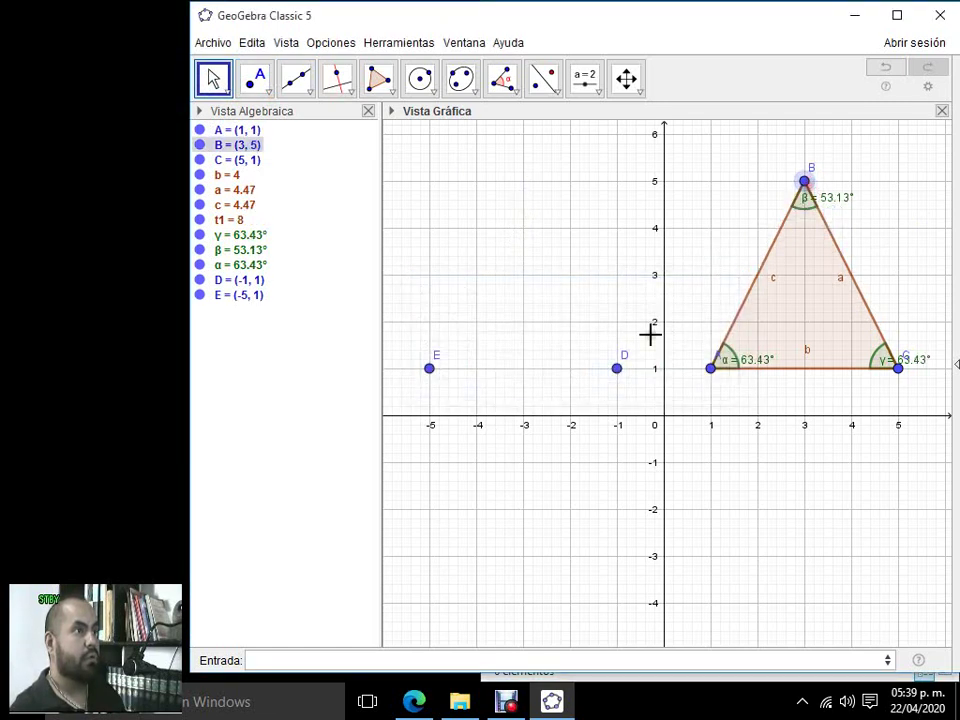
# - Add a point at (-3, 5) and connect it with points D and E by three segments to form a second triangle
pyautogui.click(257, 76)
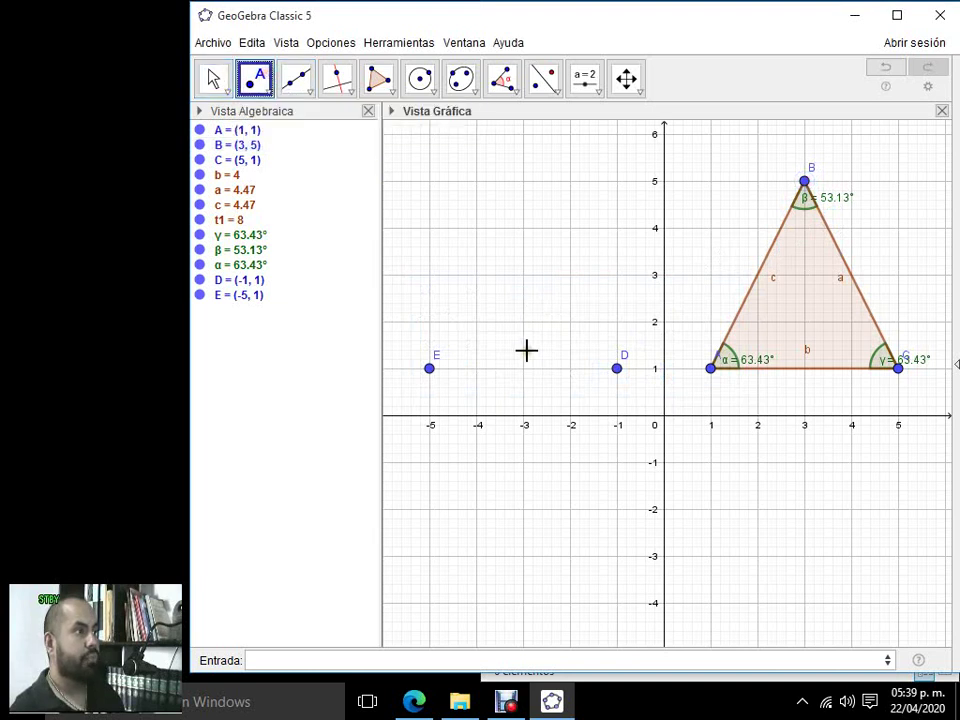
pyautogui.click(523, 181)
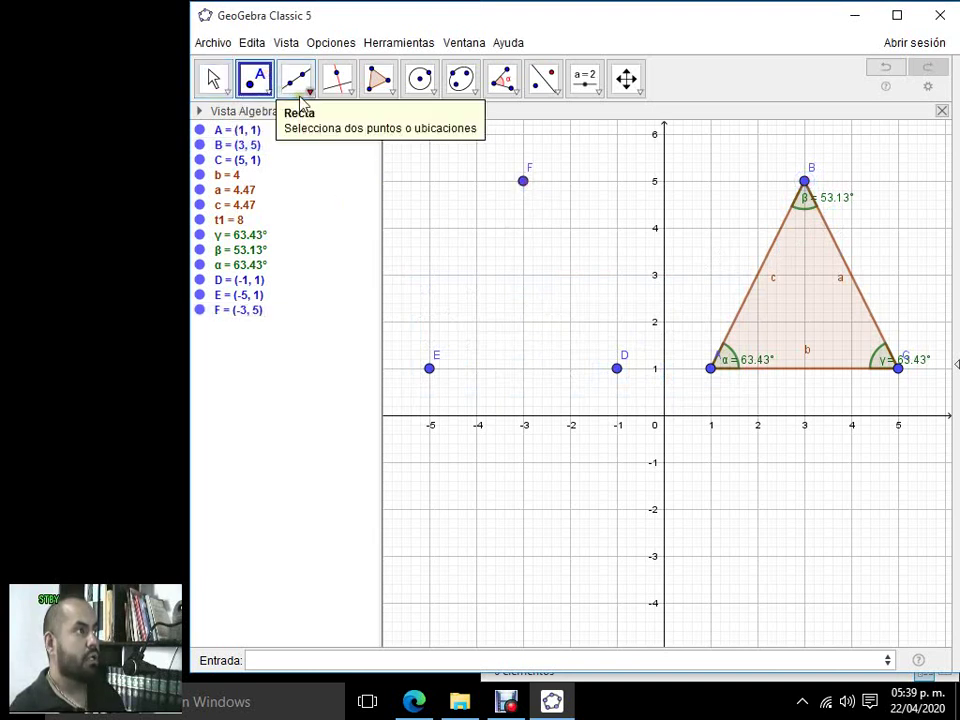
pyautogui.click(310, 92)
pyautogui.click(356, 162)
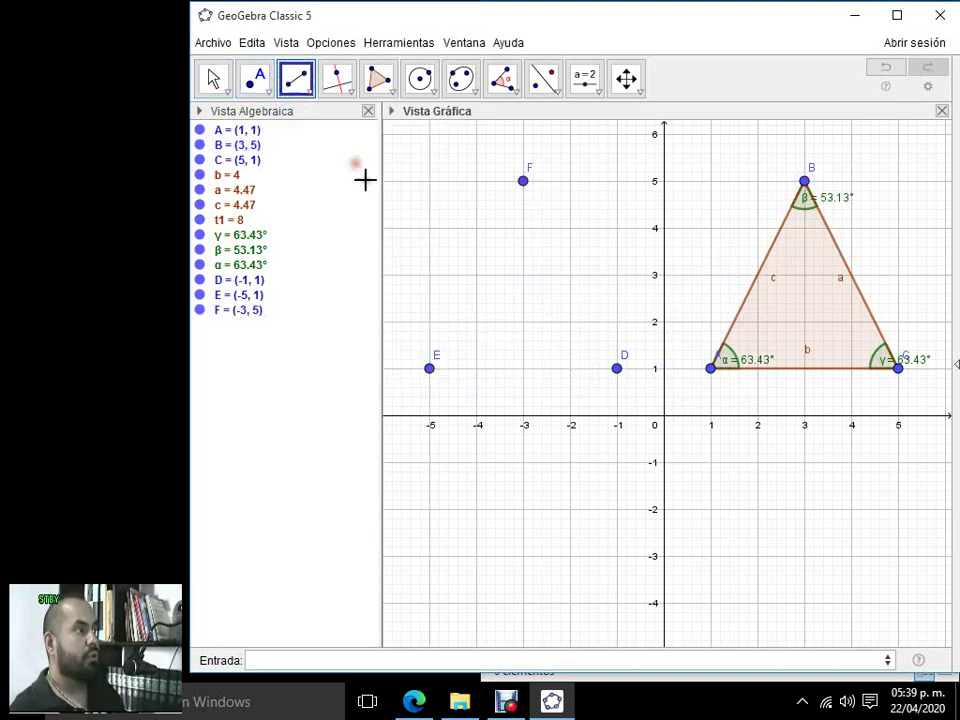
pyautogui.click(523, 181)
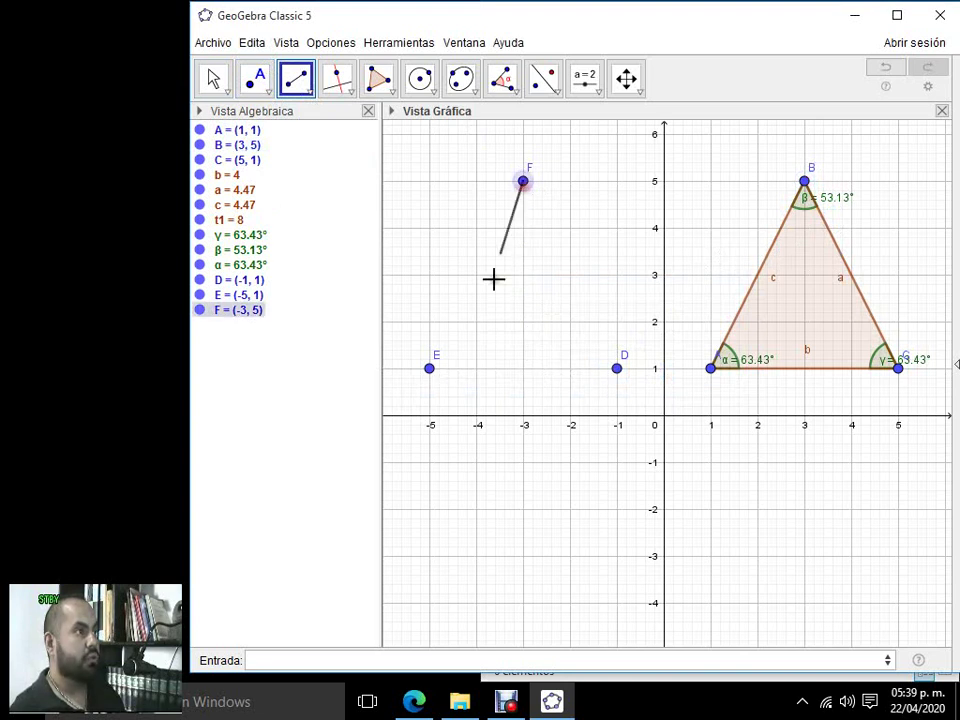
pyautogui.click(429, 368)
pyautogui.click(430, 370)
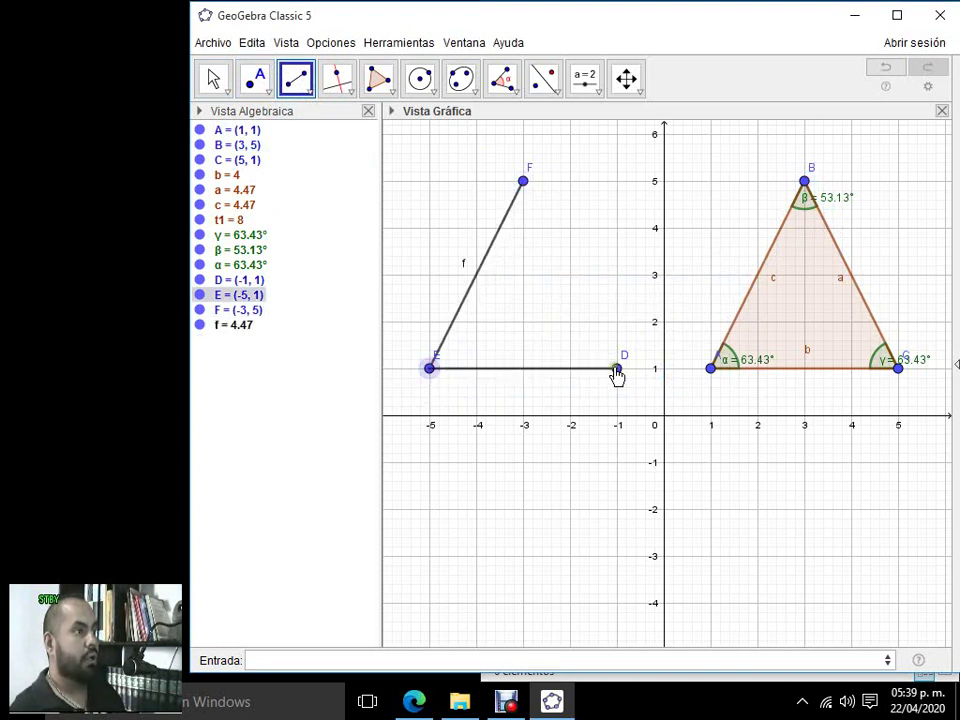
pyautogui.click(617, 370)
pyautogui.click(617, 370)
pyautogui.click(523, 182)
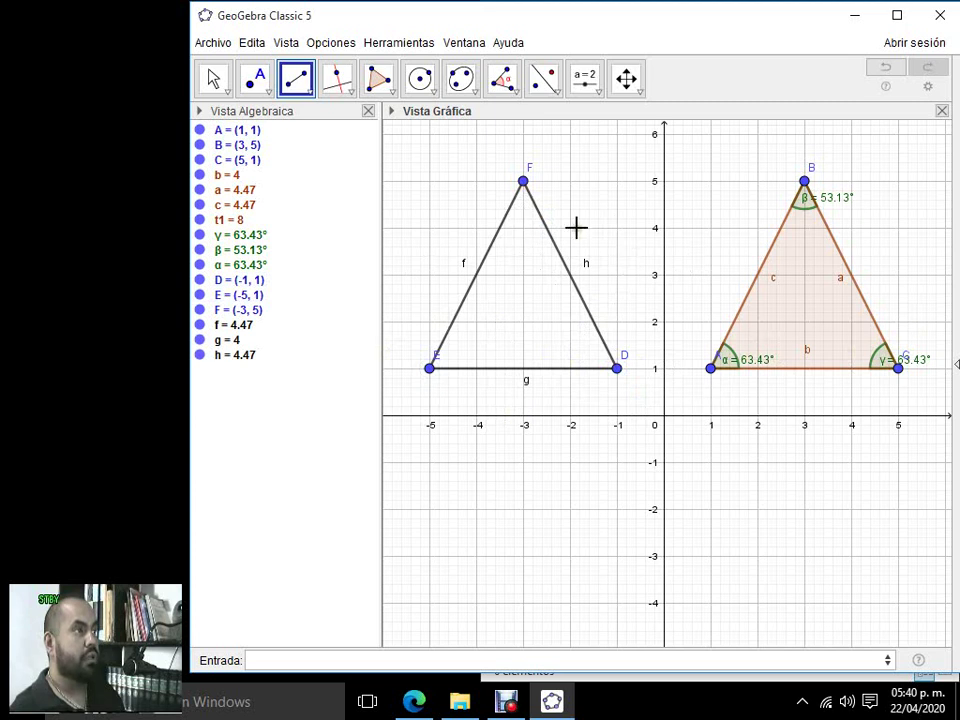
# - Try to mark the interior angles of the segment triangle with the Ángulo tool by picking places inside it
pyautogui.click(502, 78)
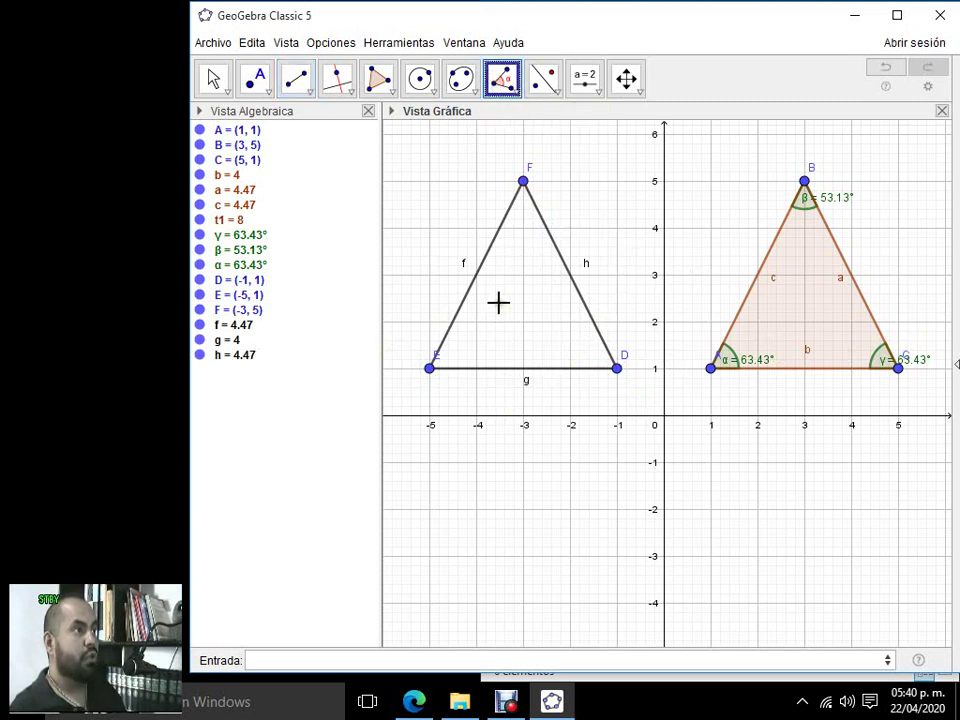
pyautogui.click(531, 297)
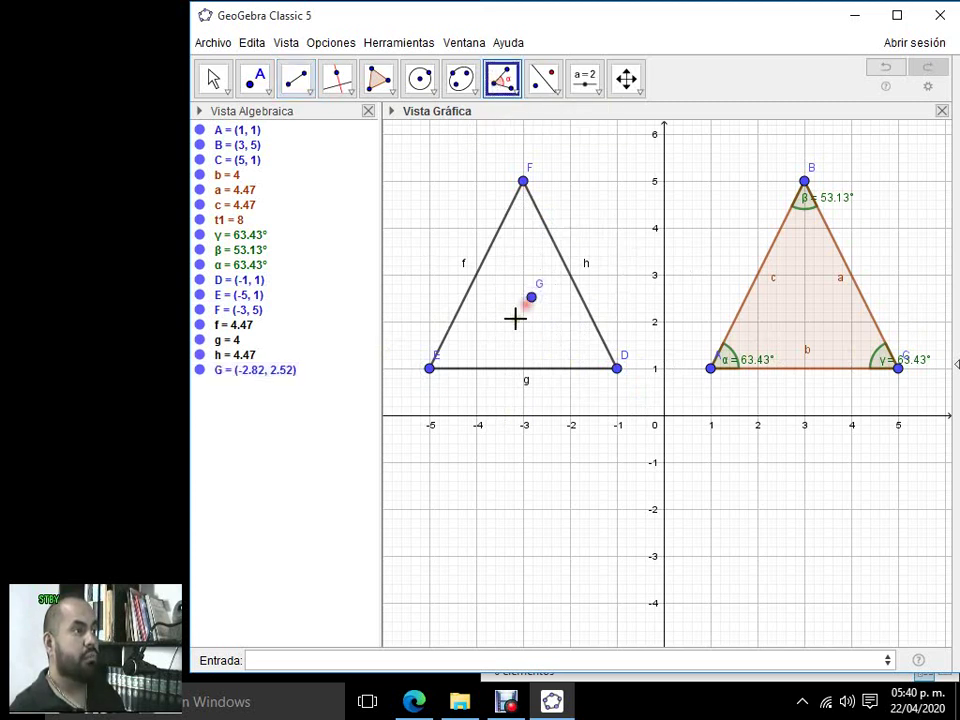
pyautogui.click(508, 322)
pyautogui.click(524, 259)
pyautogui.click(551, 344)
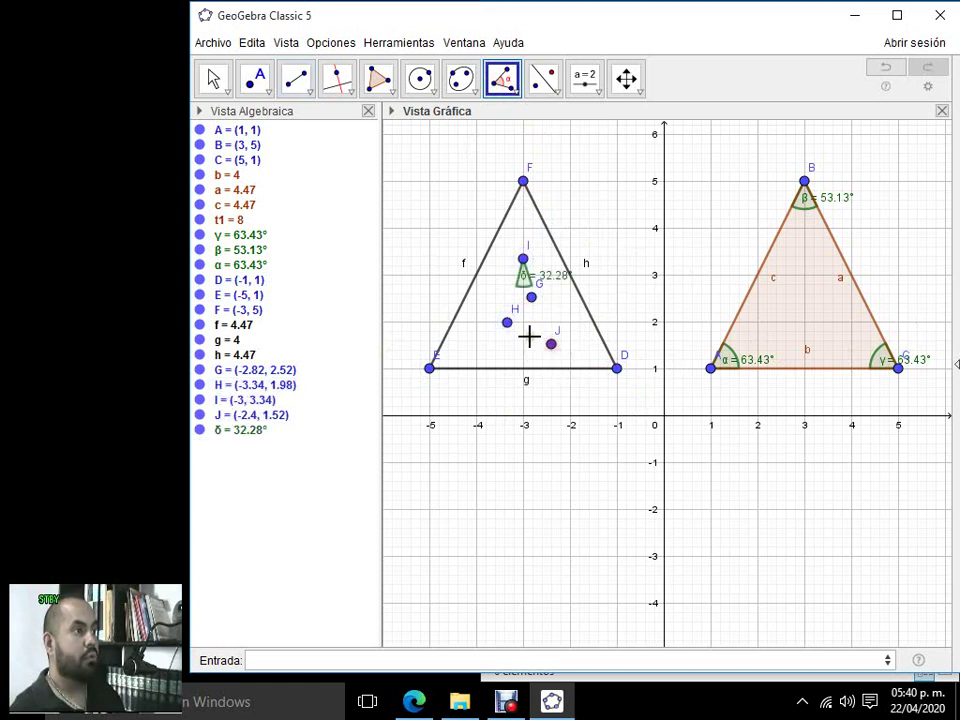
pyautogui.click(476, 314)
pyautogui.click(484, 341)
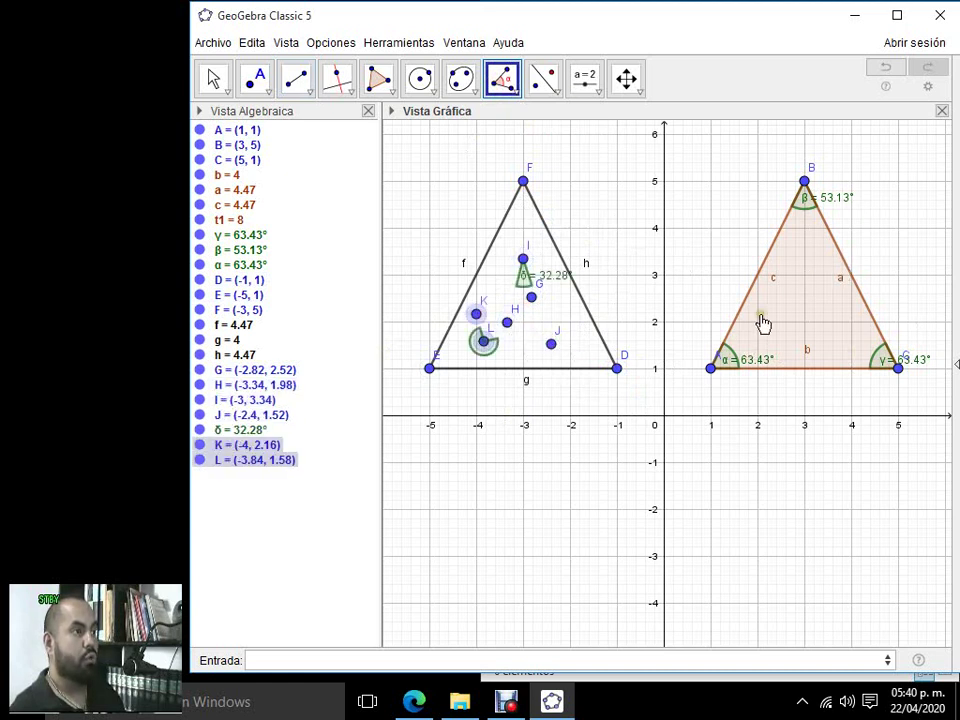
pyautogui.click(551, 343)
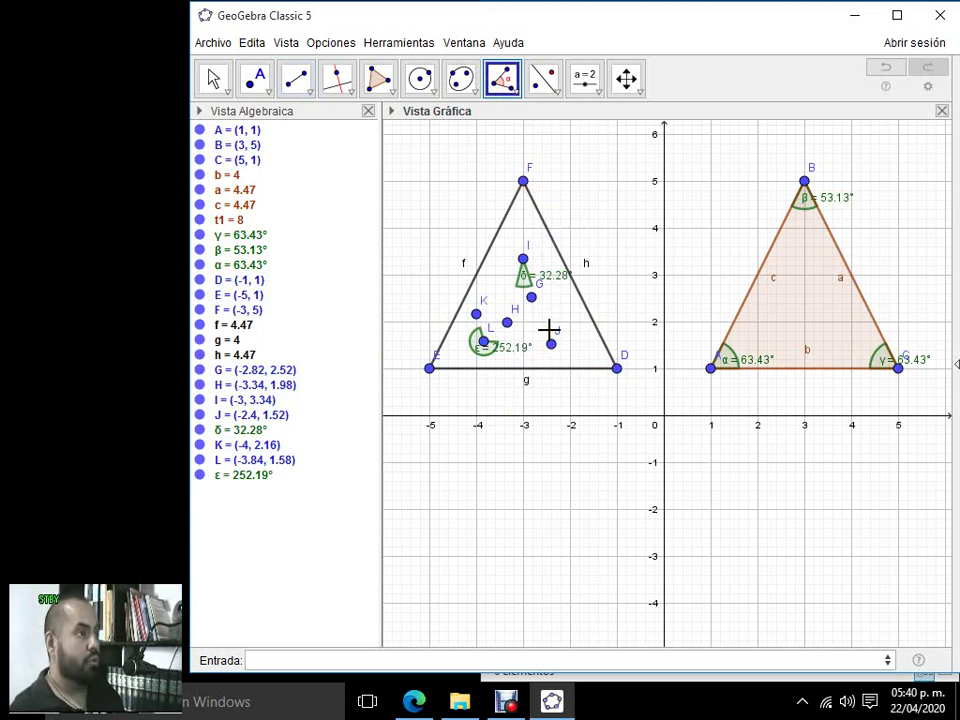
# - Undo the points and angles created inside the segment triangle, keeping its three sides
pyautogui.hotkey('ctrl', 'z')
pyautogui.hotkey('ctrl', 'z')
pyautogui.hotkey('ctrl', 'z')
pyautogui.hotkey('ctrl', 'z')
pyautogui.hotkey('ctrl', 'z')
pyautogui.hotkey('ctrl', 'z')
pyautogui.hotkey('ctrl', 'z')
pyautogui.hotkey('ctrl', 'z')
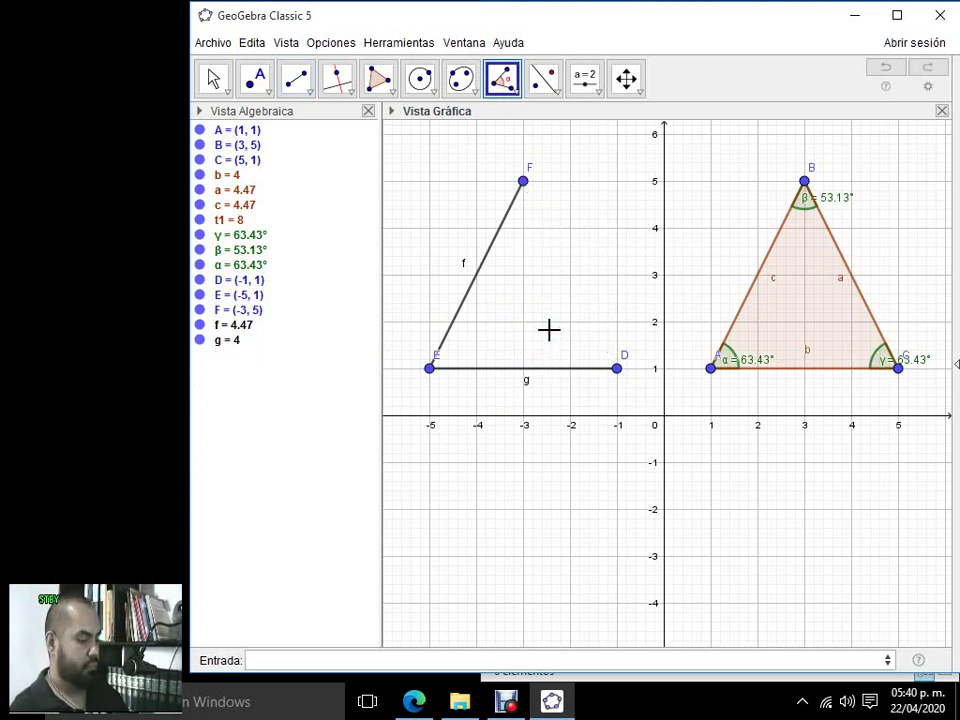
pyautogui.hotkey('ctrl', 'y')
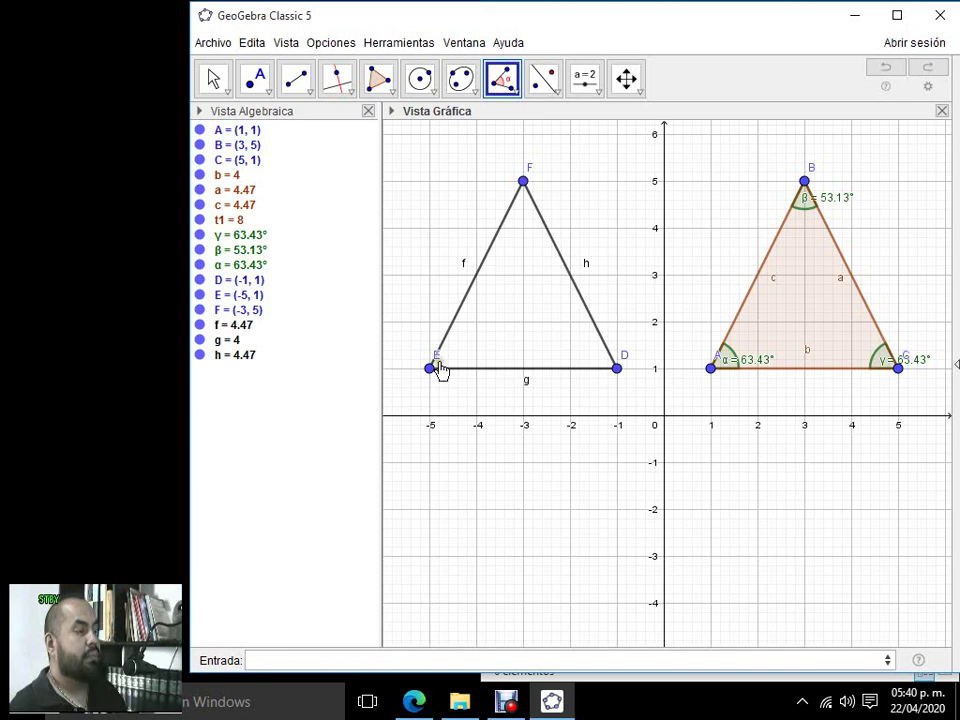
# - Mark the angle at vertex E with the Ángulo tool by picking base segment g and side f, and undo it
pyautogui.click(213, 80)
pyautogui.moveTo(431, 368)
pyautogui.mouseDown()
pyautogui.moveTo(438, 356)
pyautogui.moveTo(431, 369)
pyautogui.mouseUp()
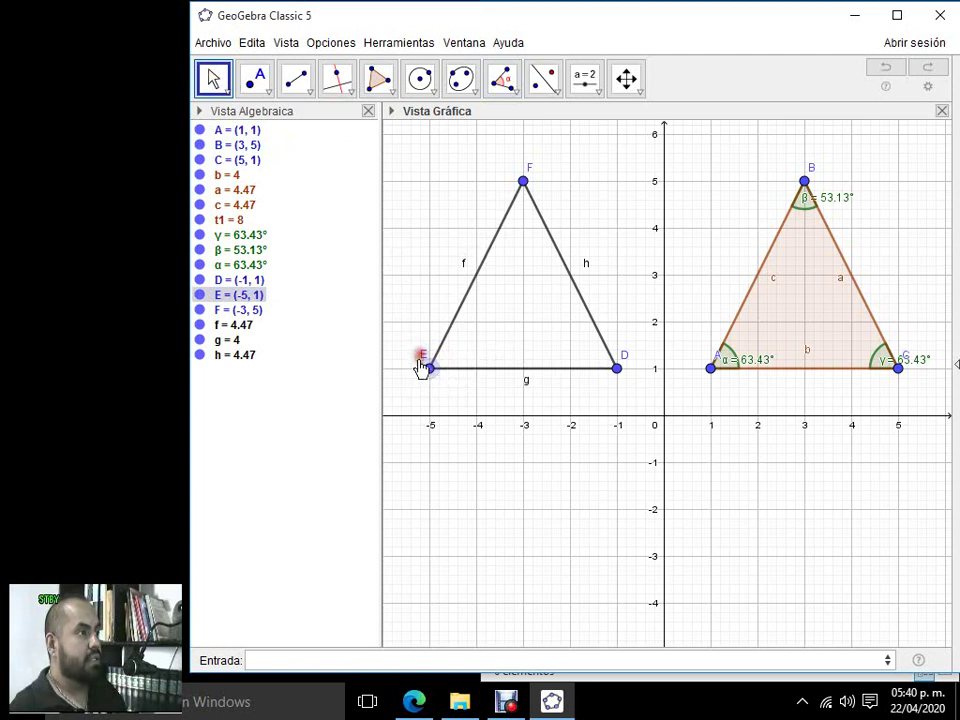
pyautogui.click(252, 43)
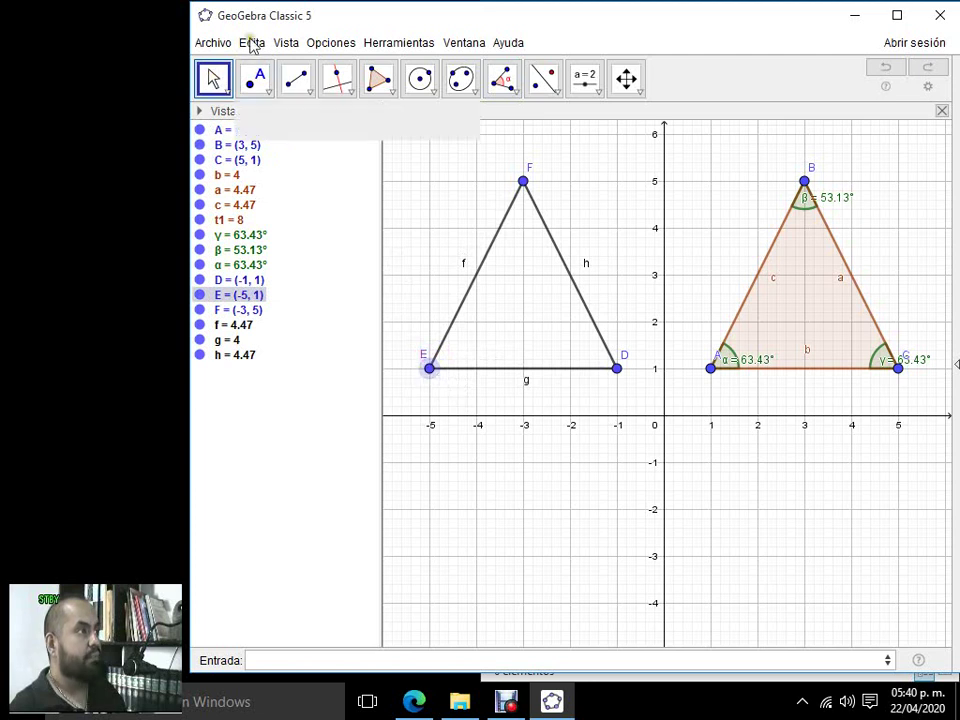
pyautogui.click(508, 86)
pyautogui.click(493, 370)
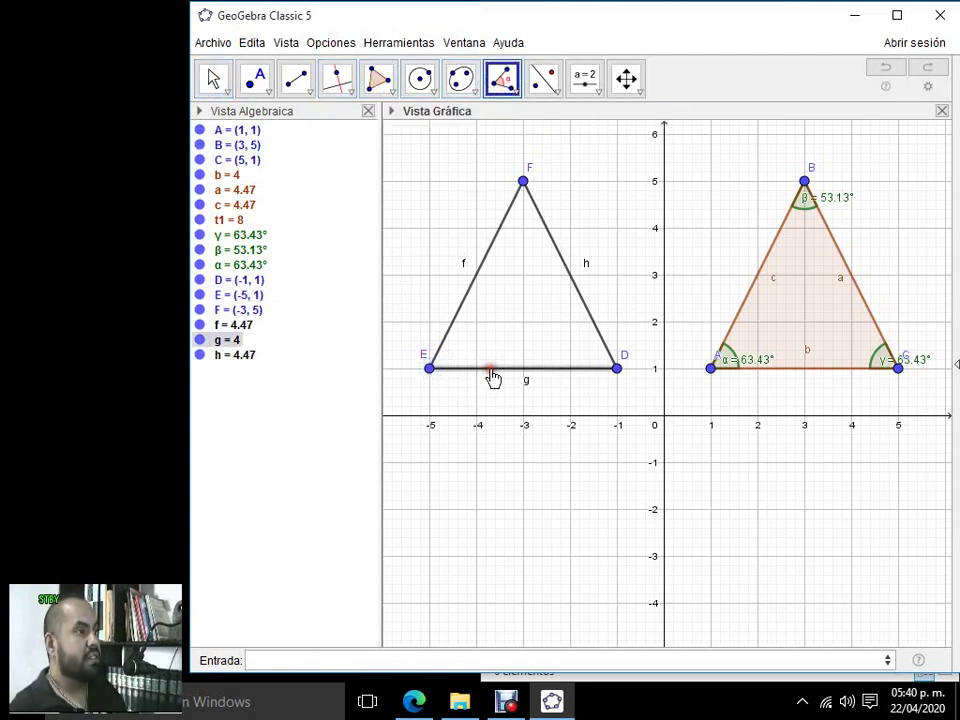
pyautogui.click(453, 326)
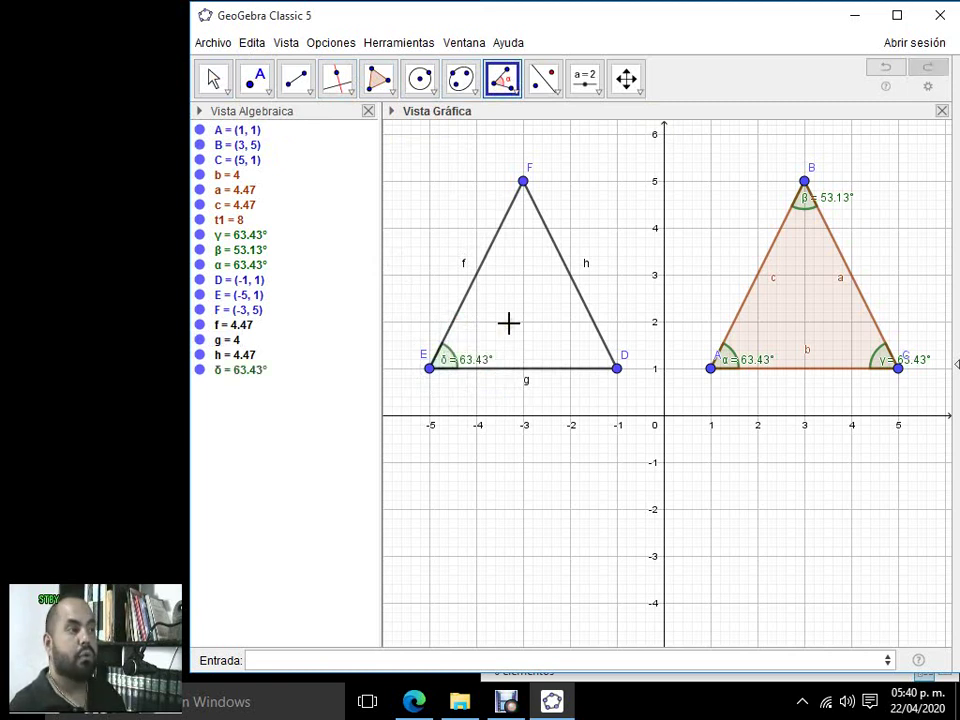
pyautogui.hotkey('ctrl', 'z')
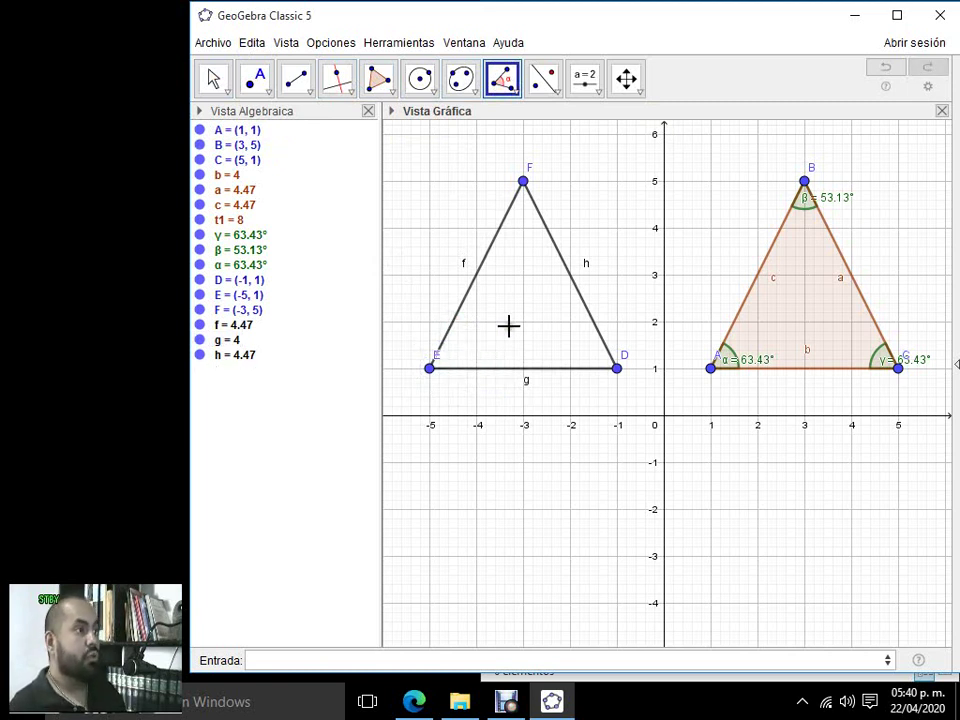
# - Mark the angle at vertex E in the reverse order, from side f to base g, and undo it
pyautogui.click(470, 369)
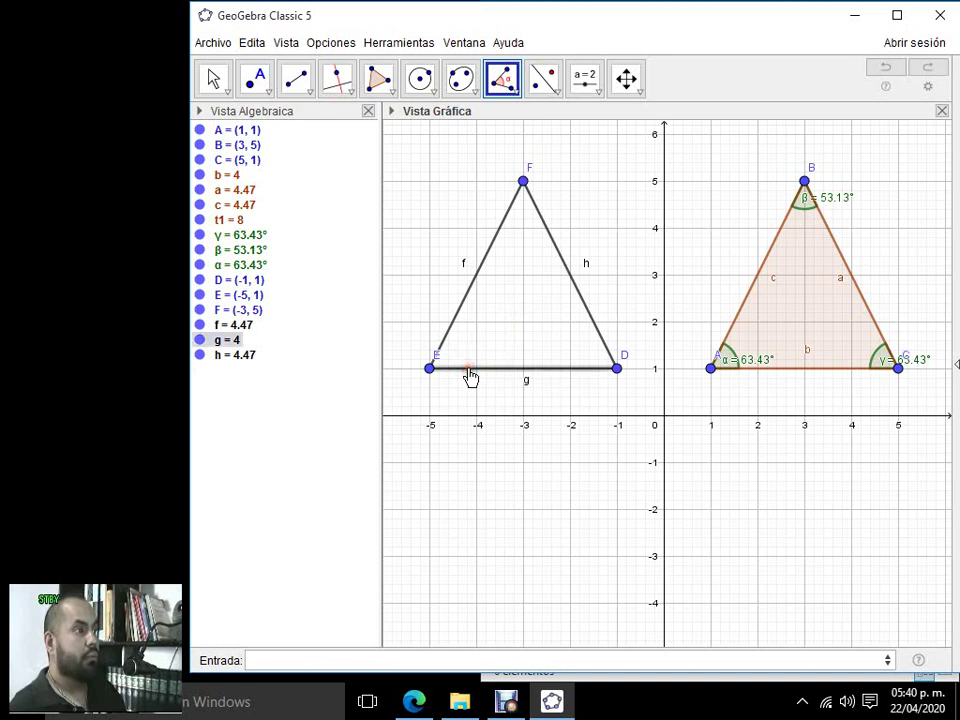
pyautogui.click(456, 312)
pyautogui.click(450, 328)
pyautogui.hotkey('ctrl', 'z')
pyautogui.click(451, 333)
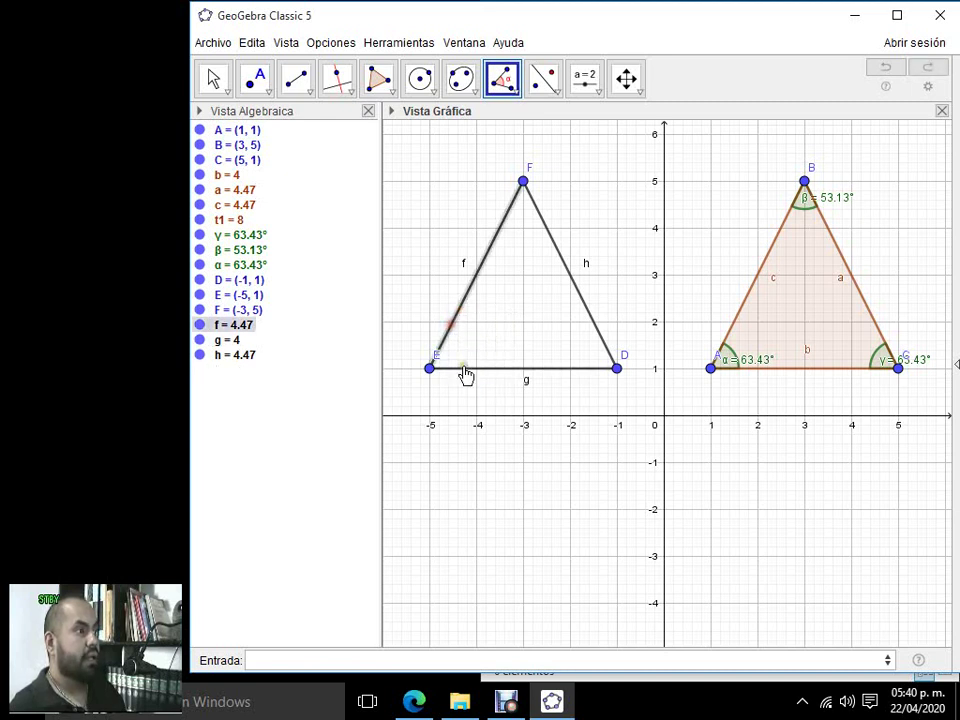
pyautogui.click(465, 370)
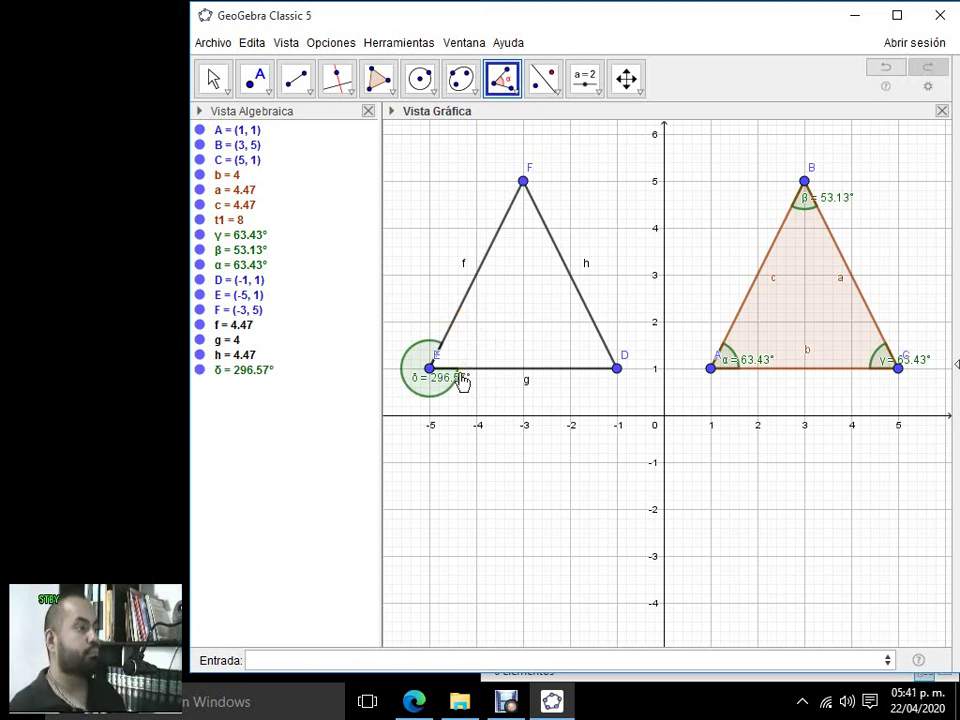
pyautogui.hotkey('ctrl', 'z')
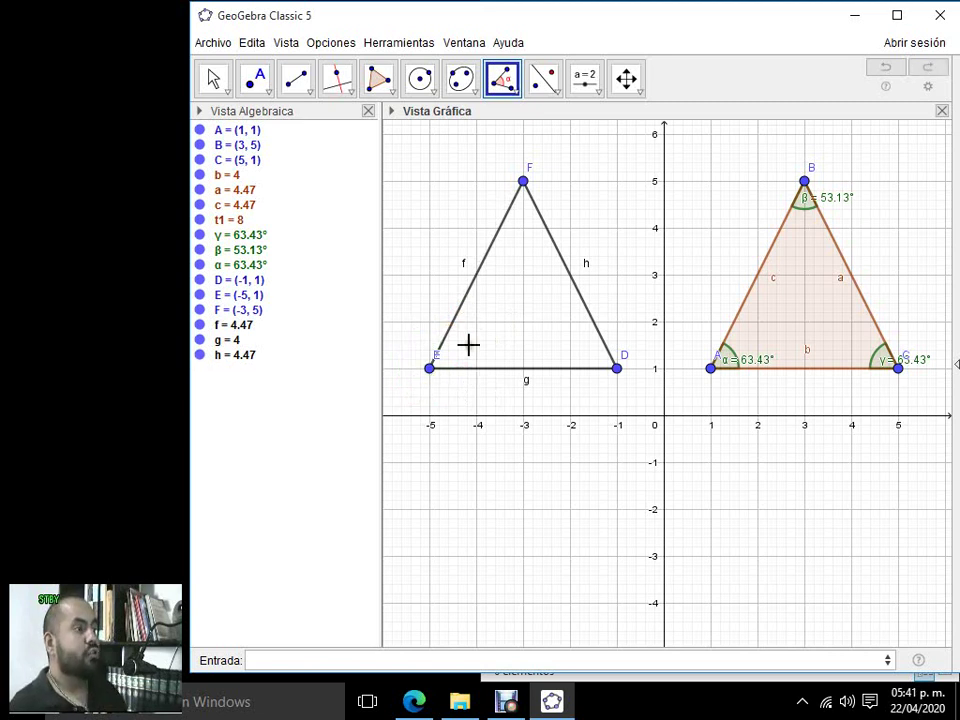
# - Mark the interior angle at vertex E from base g to side f once more, and undo that angle
pyautogui.click(477, 372)
pyautogui.click(448, 334)
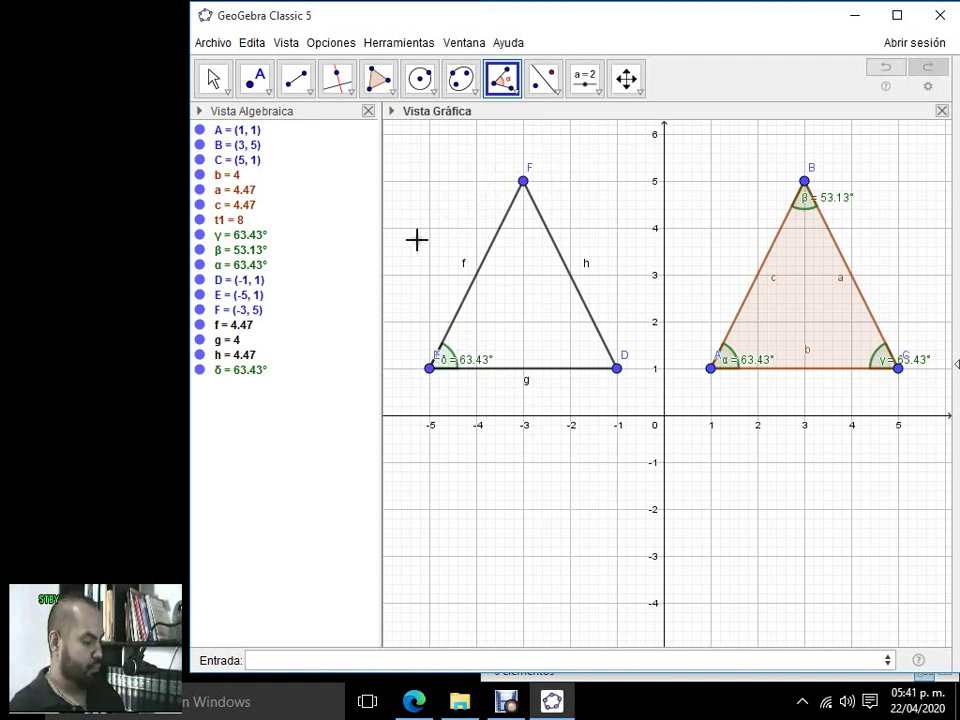
pyautogui.hotkey('ctrl', 'z')
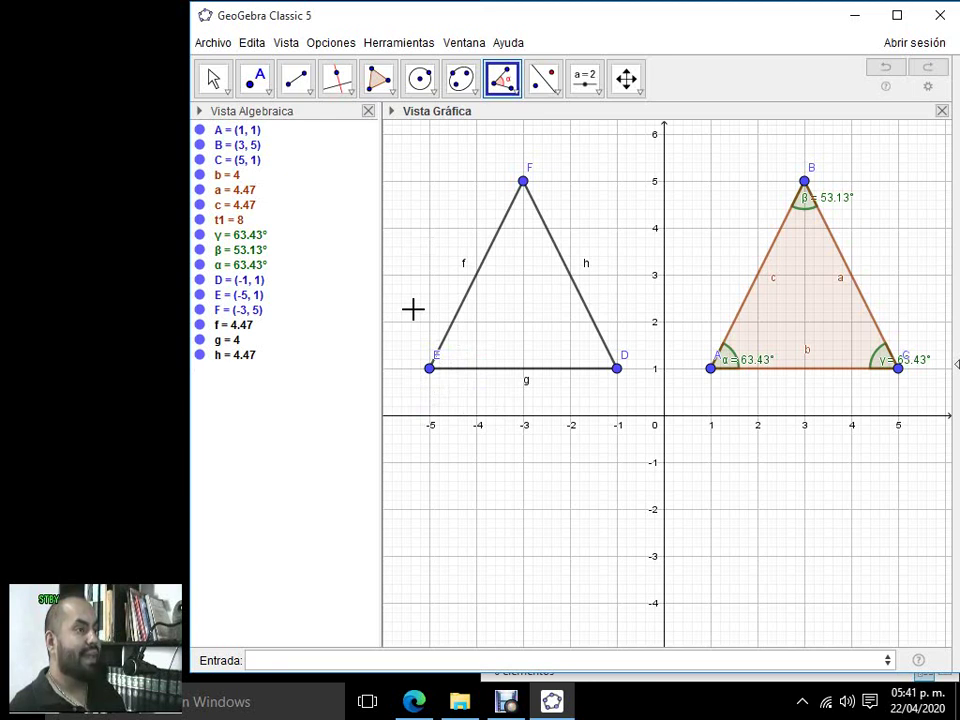
# - Mark the interior angle at vertex E by picking the three points D, E and F in order
pyautogui.click(618, 370)
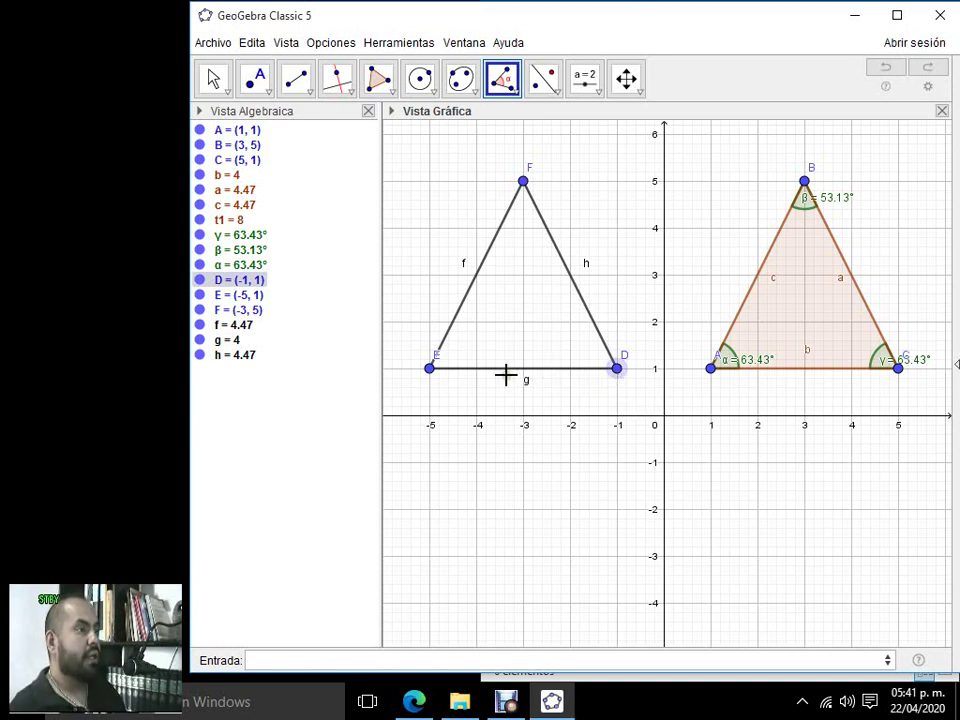
pyautogui.click(431, 370)
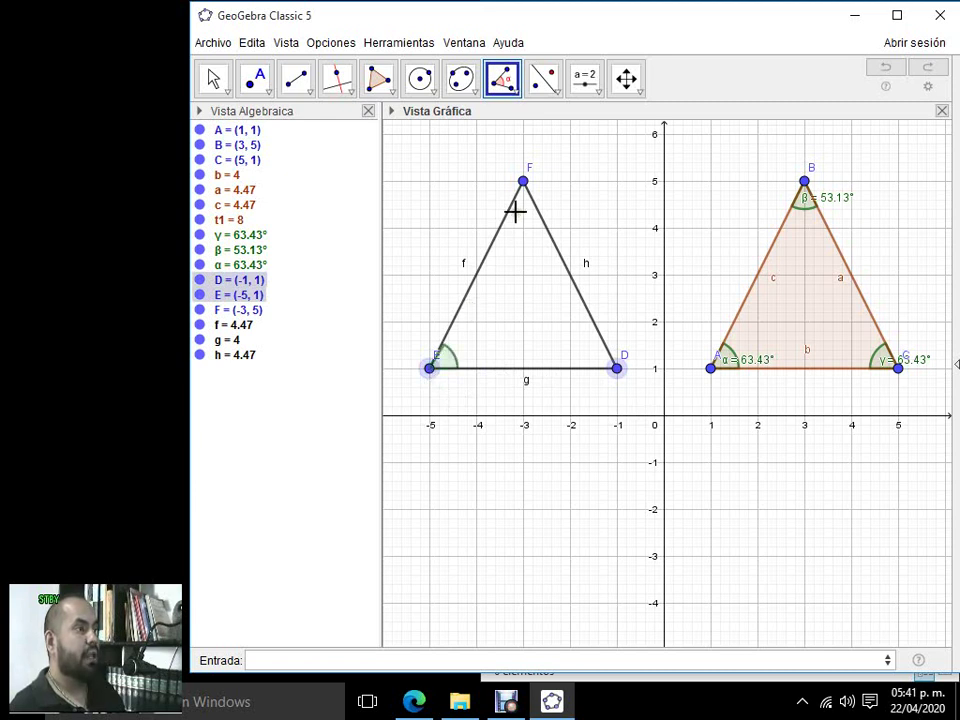
pyautogui.click(523, 182)
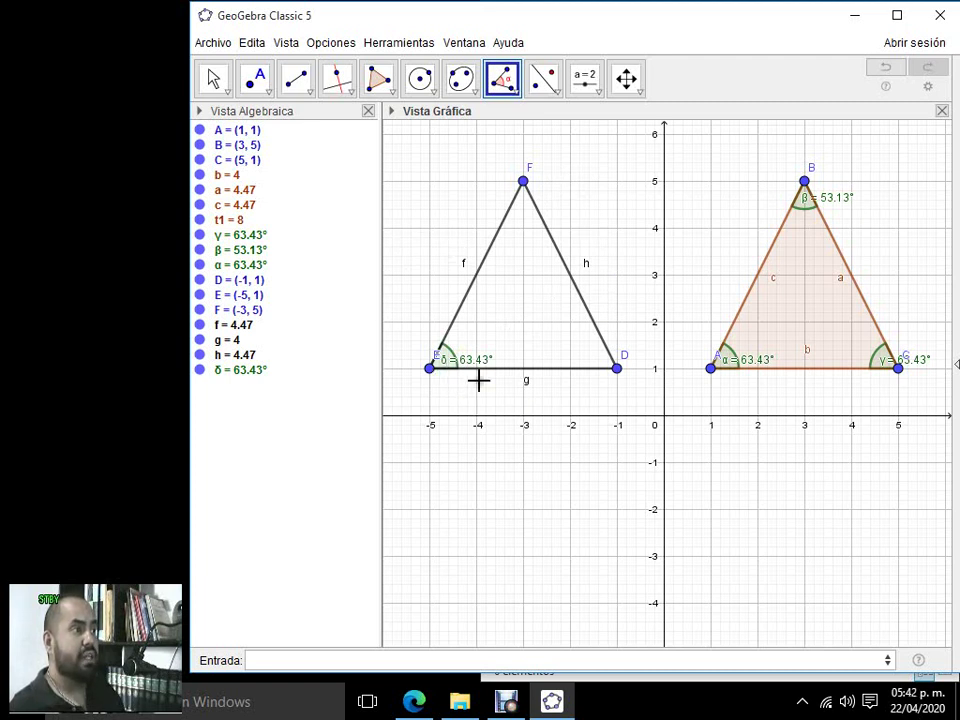
# - Delete segments g and f while the angle at E is defined by points, and undo both deletions
pyautogui.click(213, 79)
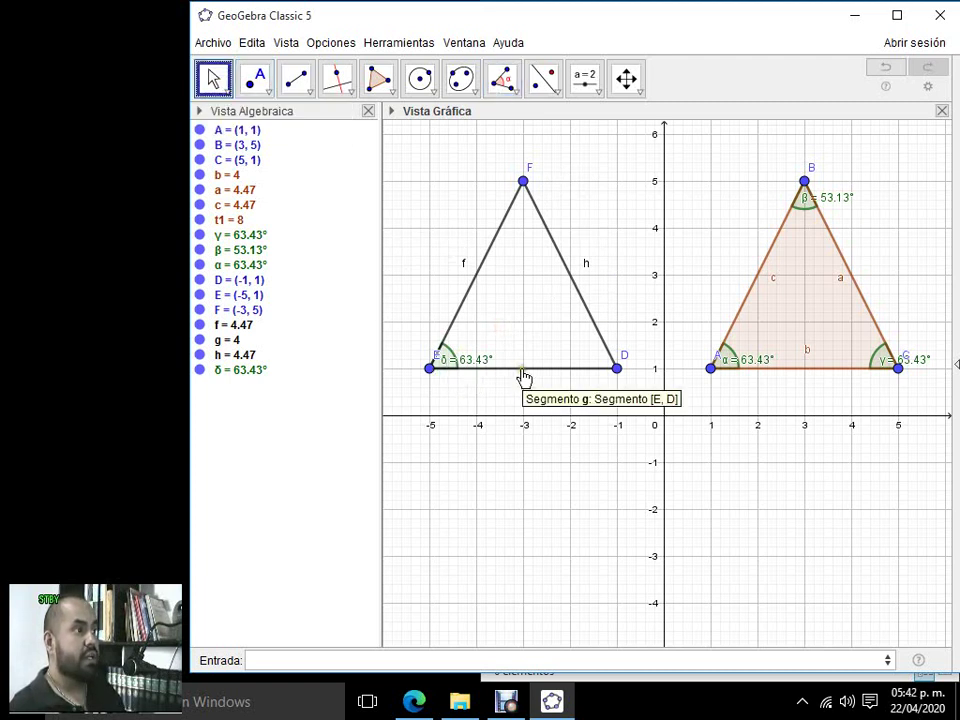
pyautogui.rightClick(522, 370)
pyautogui.click(569, 501)
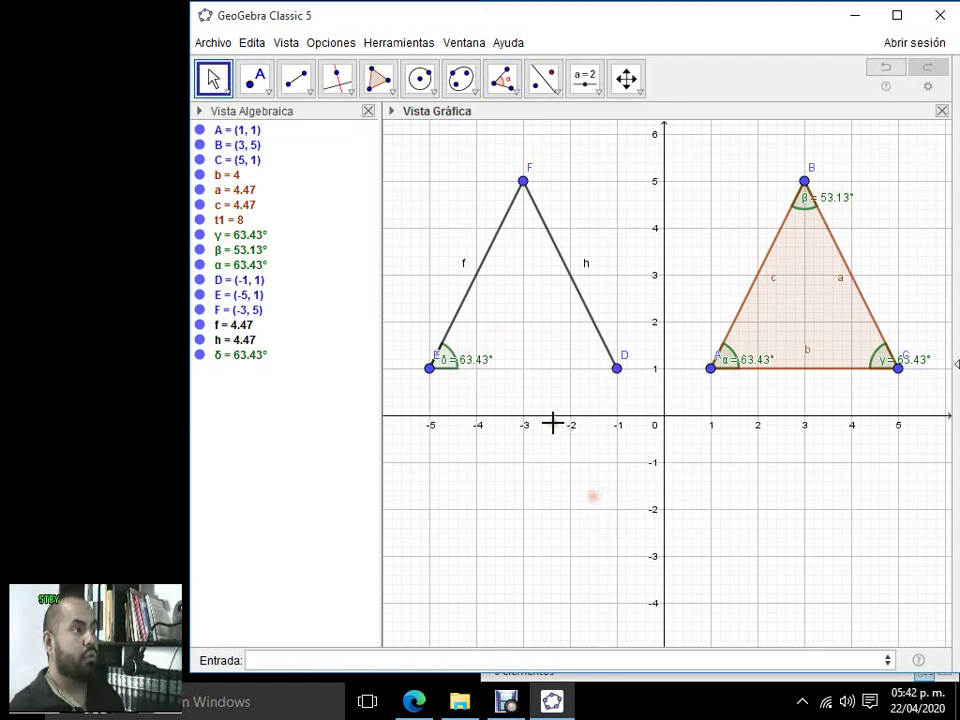
pyautogui.rightClick(465, 306)
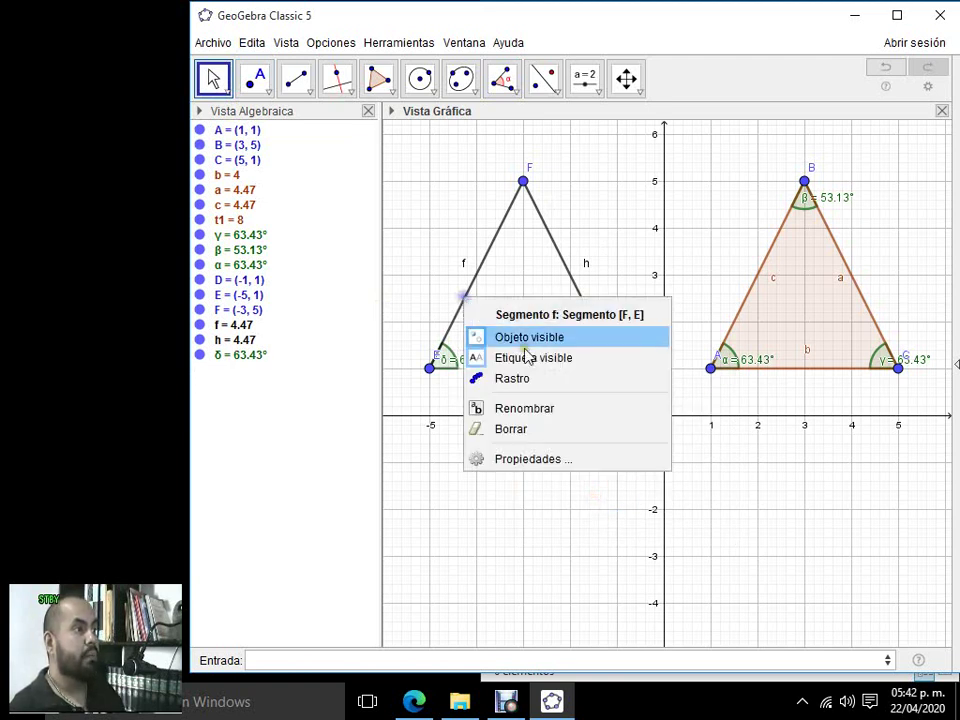
pyautogui.click(559, 429)
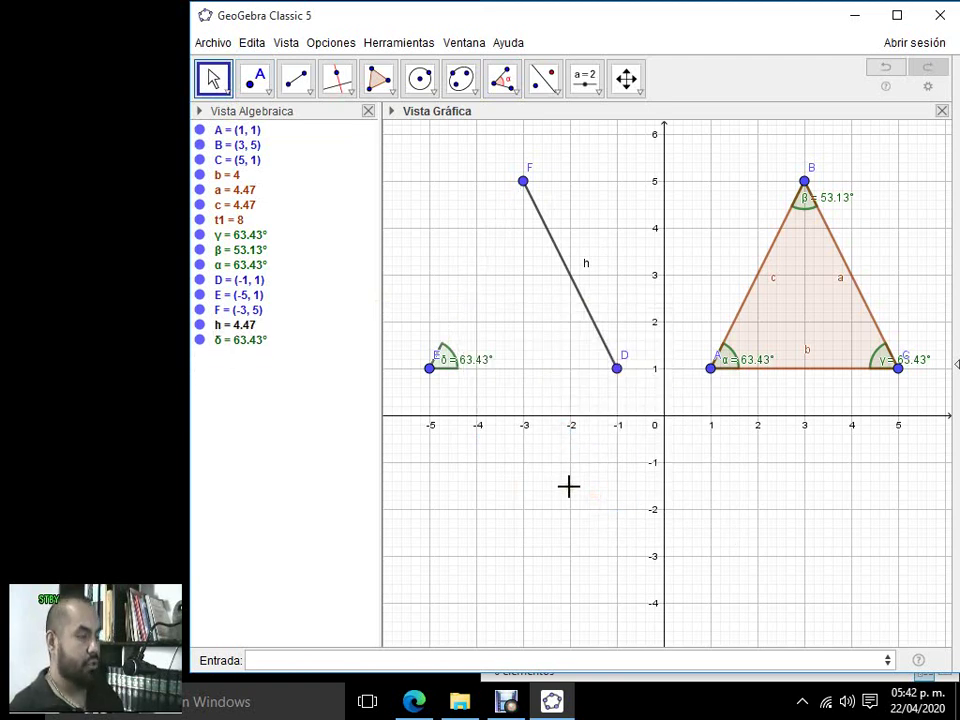
pyautogui.hotkey('ctrl', 'z')
pyautogui.hotkey('ctrl', 'z')
# - Delete point F, undo the deletion, and also undo the point-based angle at E
pyautogui.rightClick(525, 185)
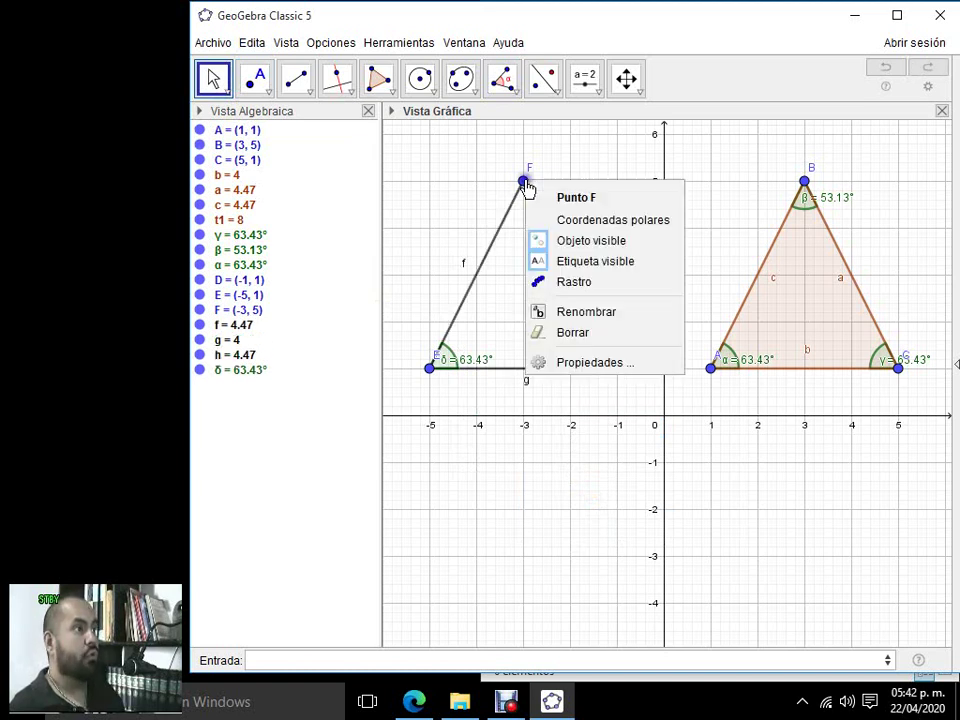
pyautogui.click(617, 344)
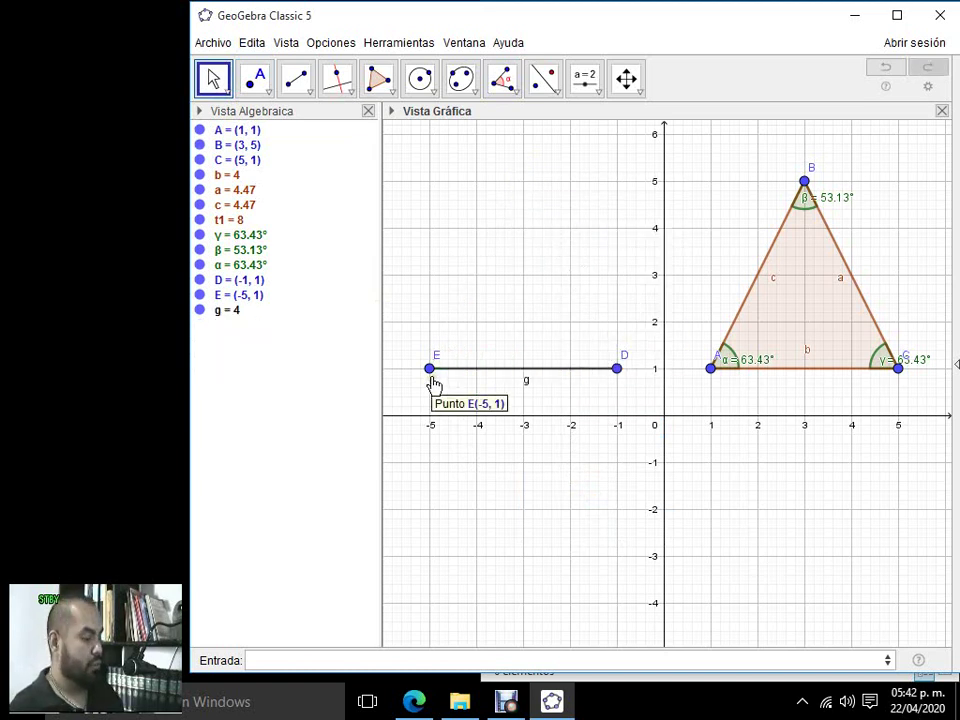
pyautogui.hotkey('ctrl', 'z')
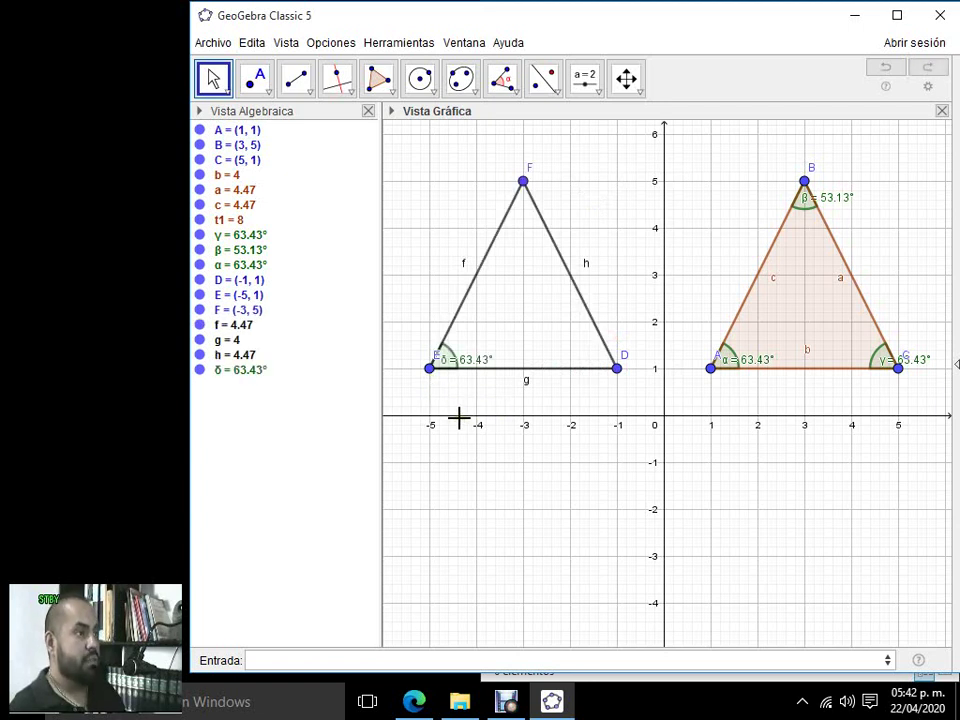
pyautogui.hotkey('ctrl', 'z')
# - Mark the interior angle at vertex E by picking segment g and segment f with the Ángulo tool
pyautogui.click(502, 78)
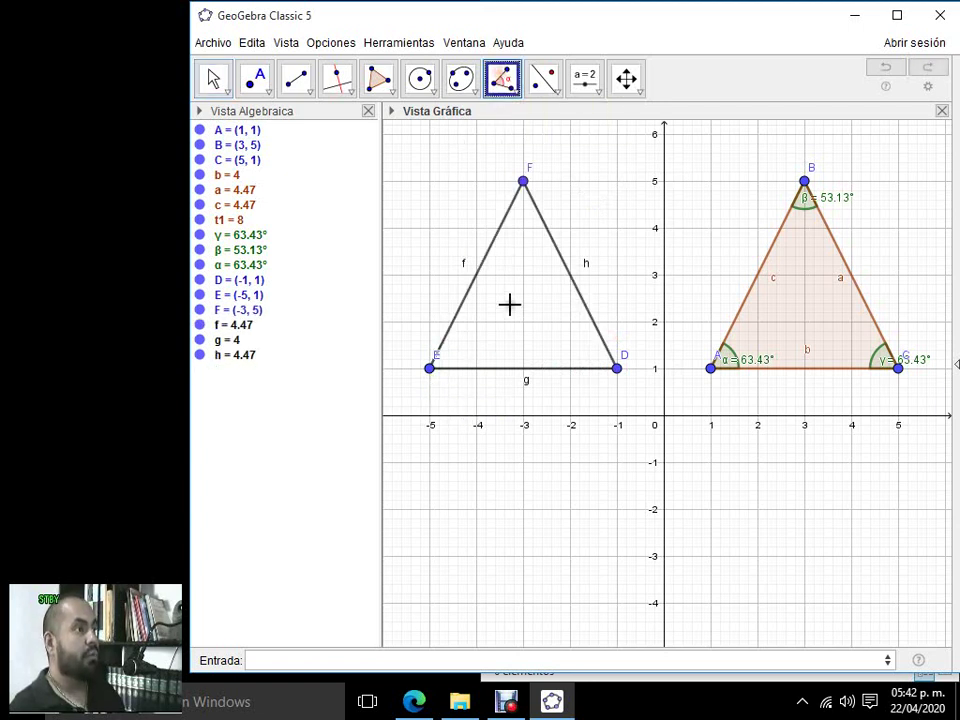
pyautogui.click(495, 367)
pyautogui.click(455, 320)
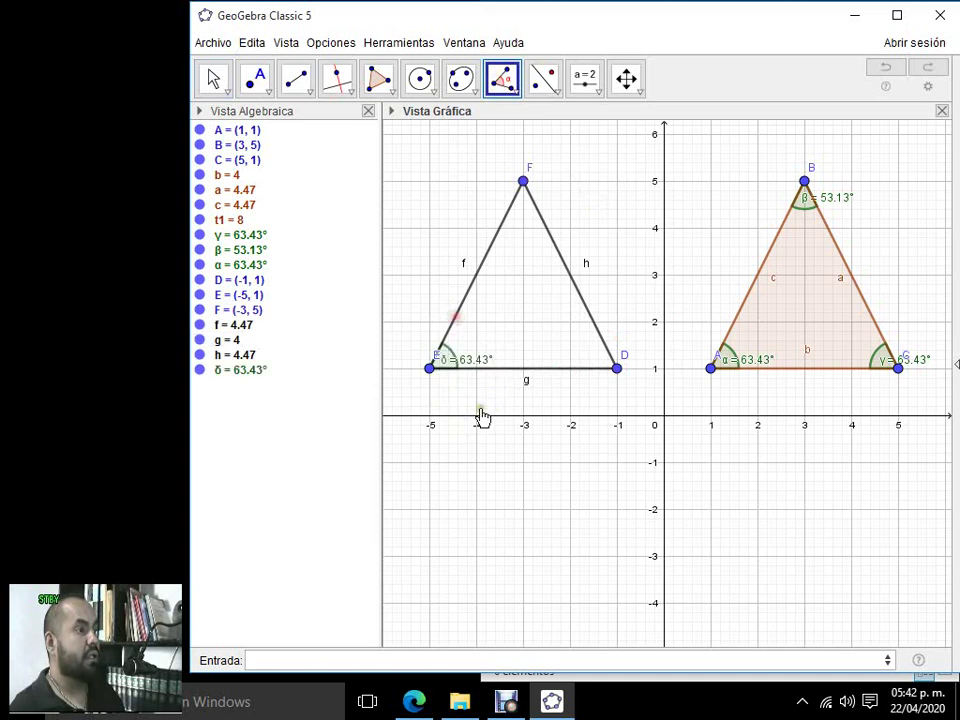
# - Delete the segment triangle's upper vertex F, and undo the deletion
pyautogui.click(213, 80)
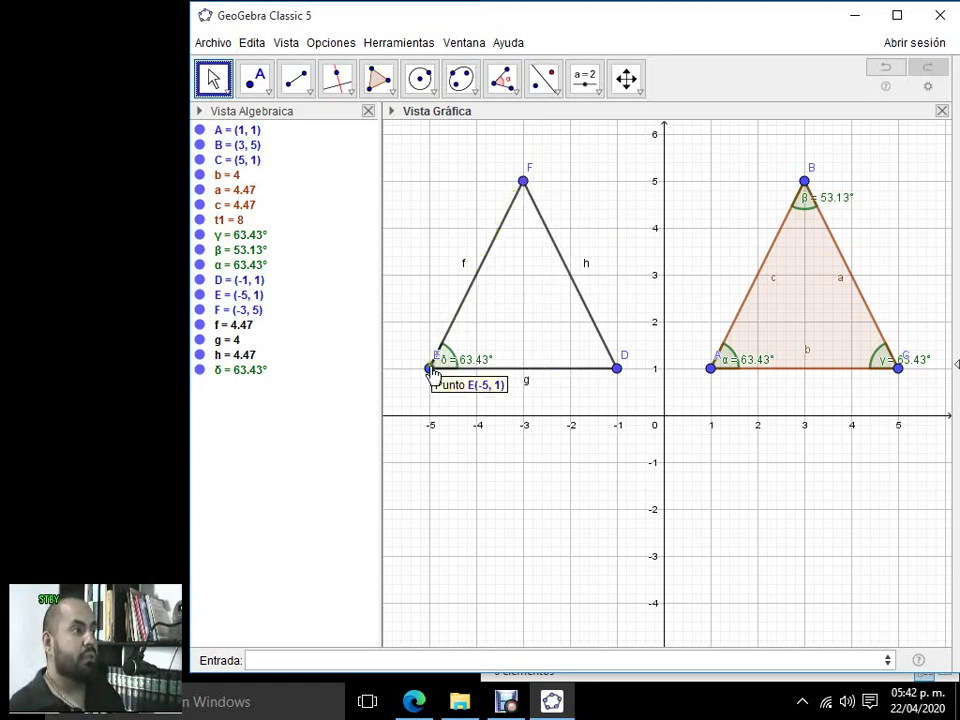
pyautogui.rightClick(526, 188)
pyautogui.click(580, 334)
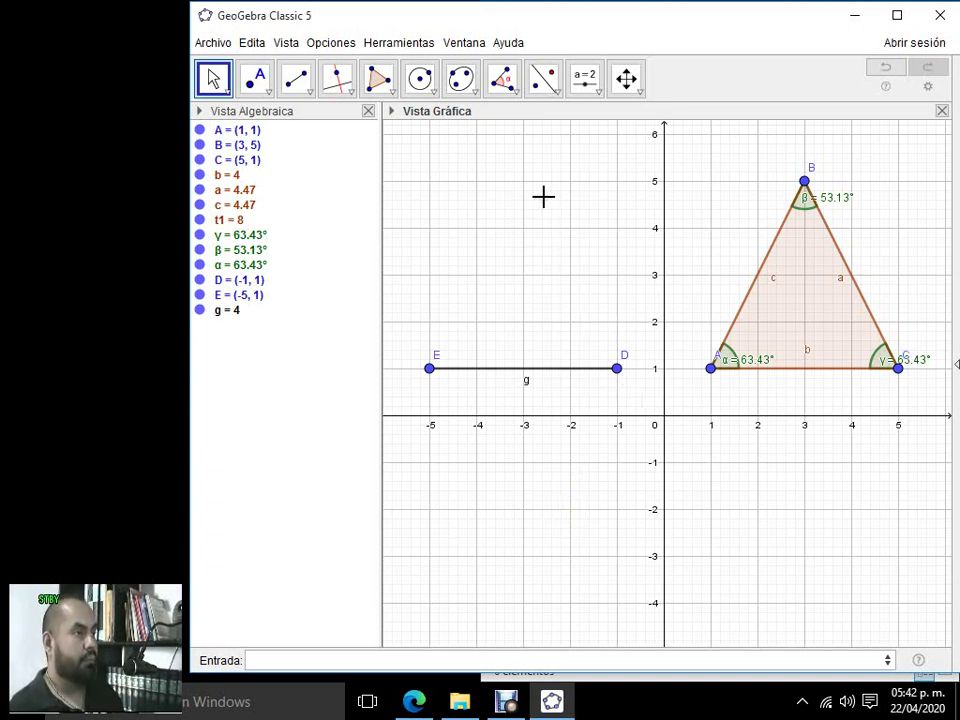
pyautogui.hotkey('ctrl', 'z')
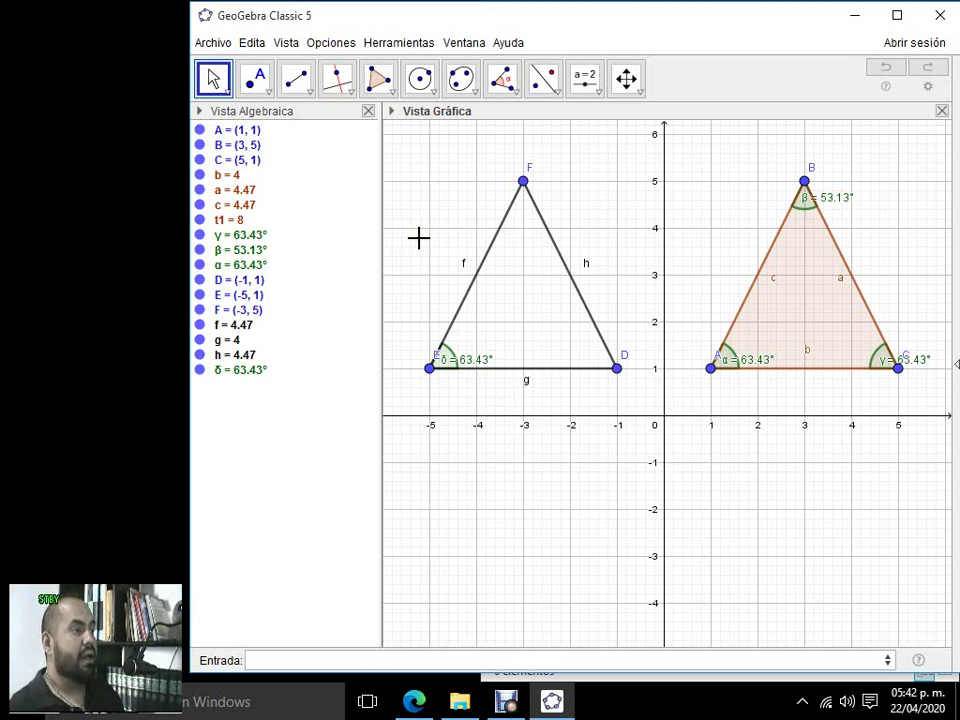
# - Construct the bisectors between sides h and g with the Bisectriz tool, and undo them
pyautogui.click(352, 97)
pyautogui.click(396, 222)
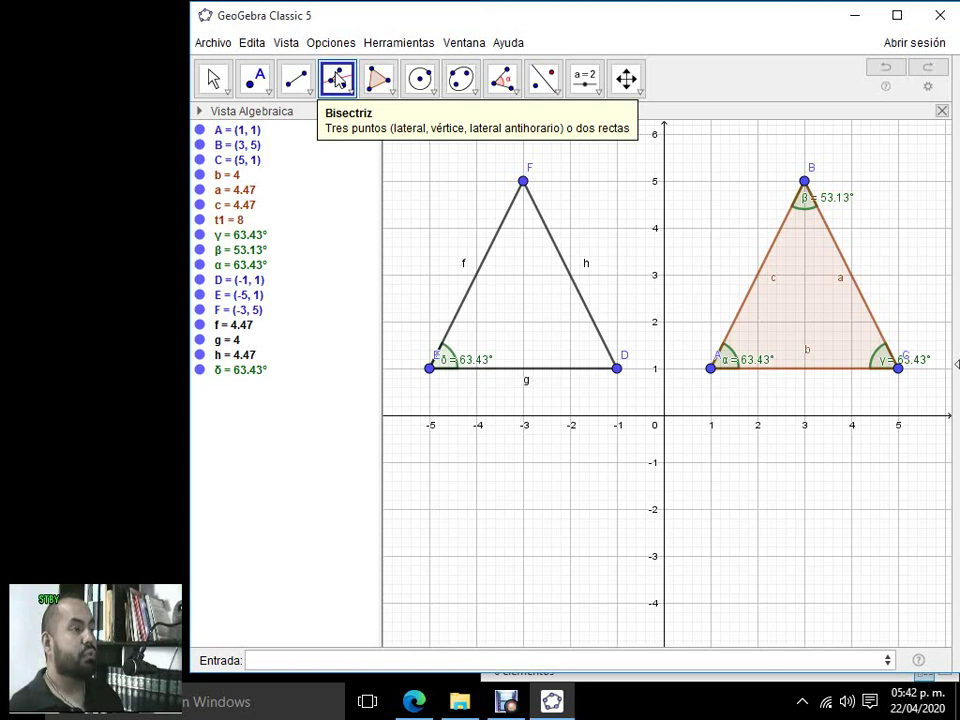
pyautogui.click(580, 297)
pyautogui.click(557, 369)
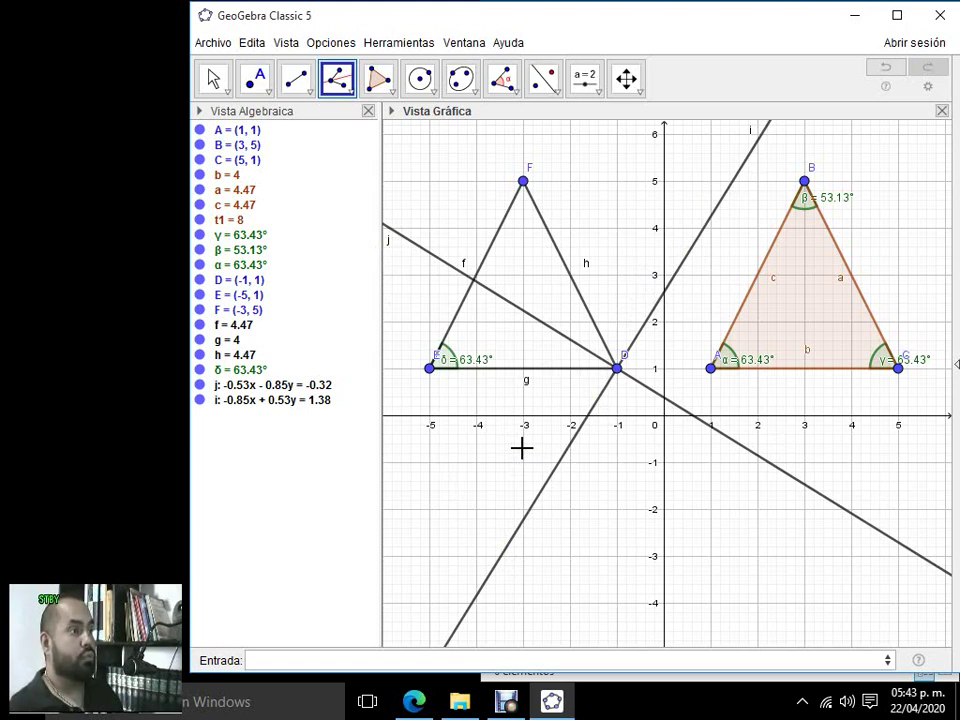
pyautogui.hotkey('ctrl', 'z')
pyautogui.hotkey('ctrl', 'z')
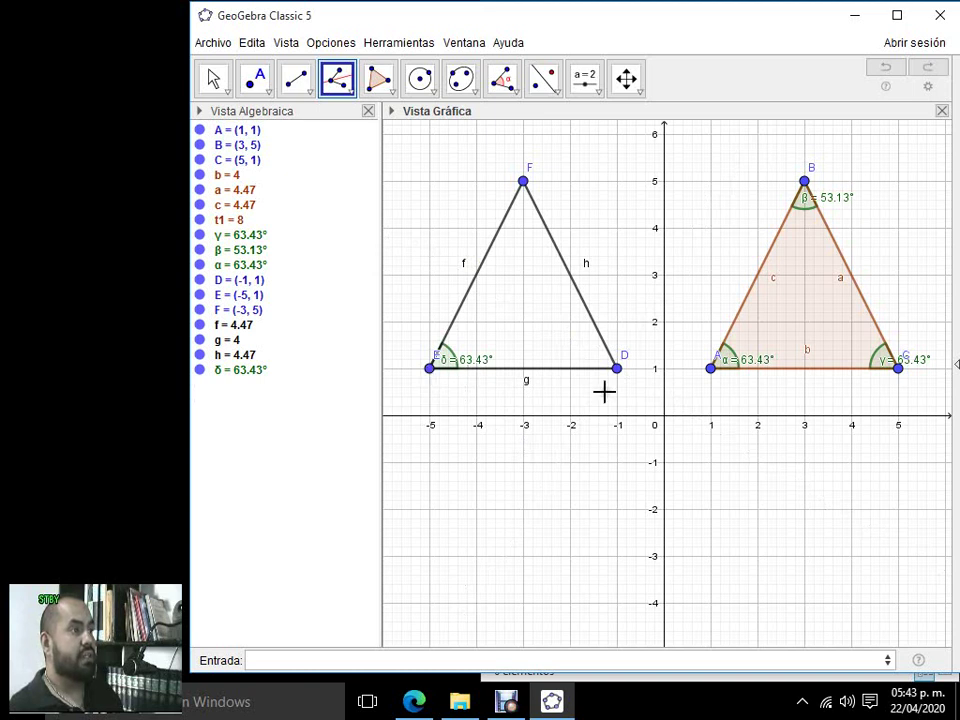
# - Construct the bisector of the angle at vertex D by picking points E, D and F in order
pyautogui.click(430, 370)
pyautogui.click(617, 377)
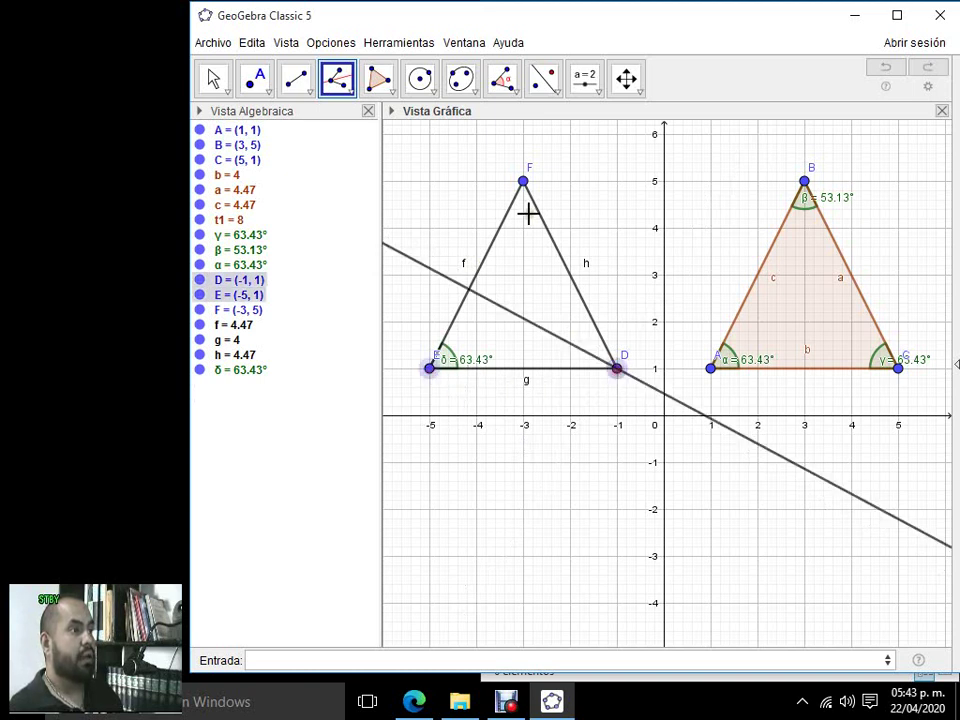
pyautogui.click(523, 183)
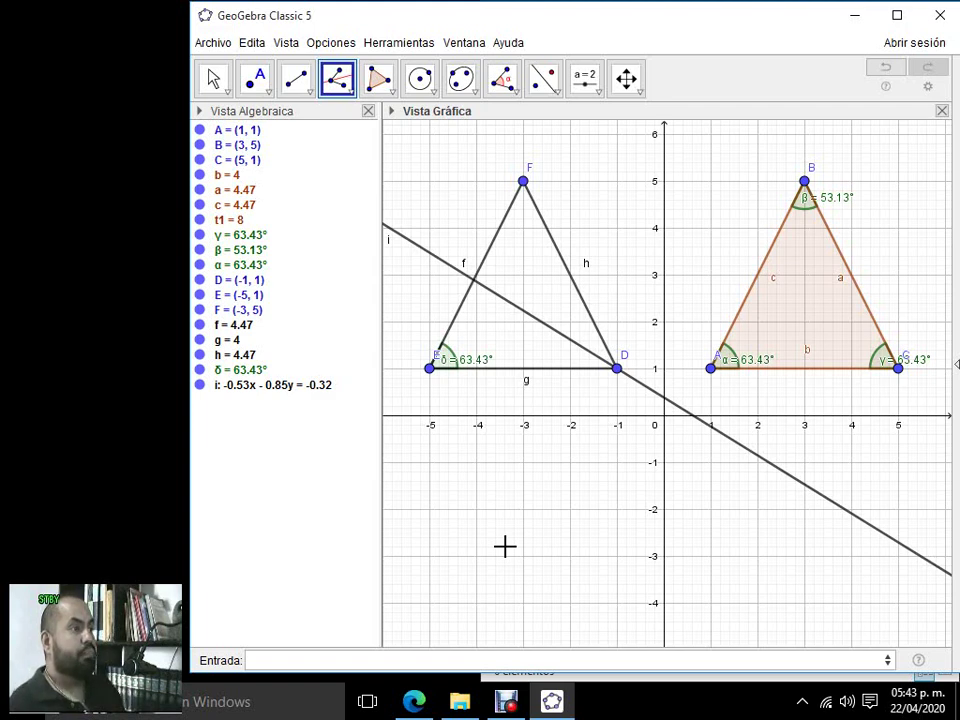
# - Replace the current construction with a new blank one
pyautogui.click(208, 42)
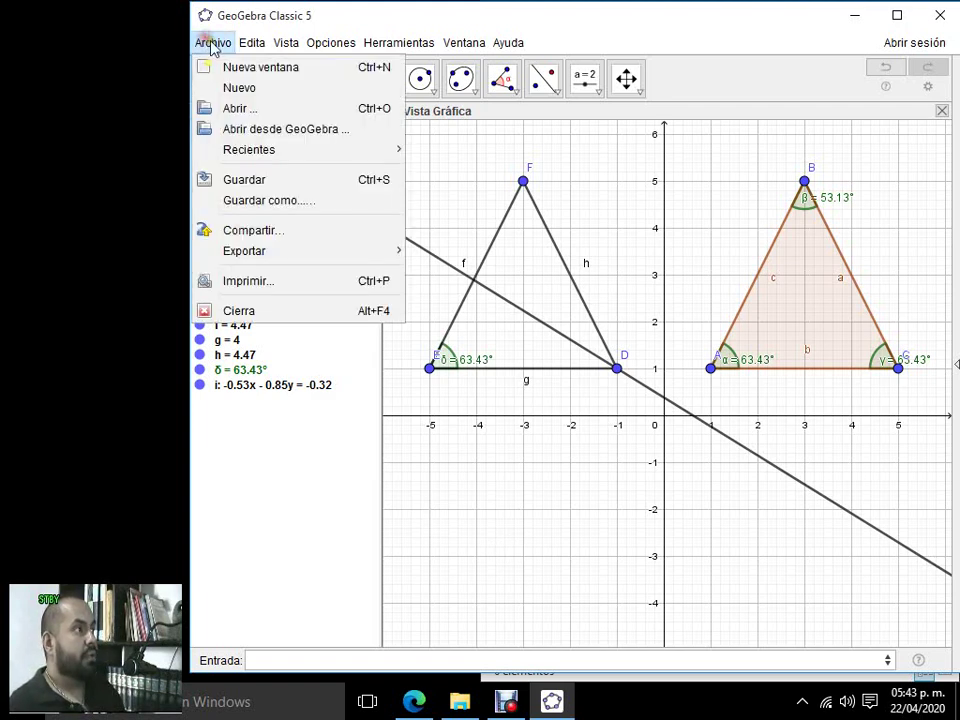
pyautogui.click(240, 88)
pyautogui.click(568, 370)
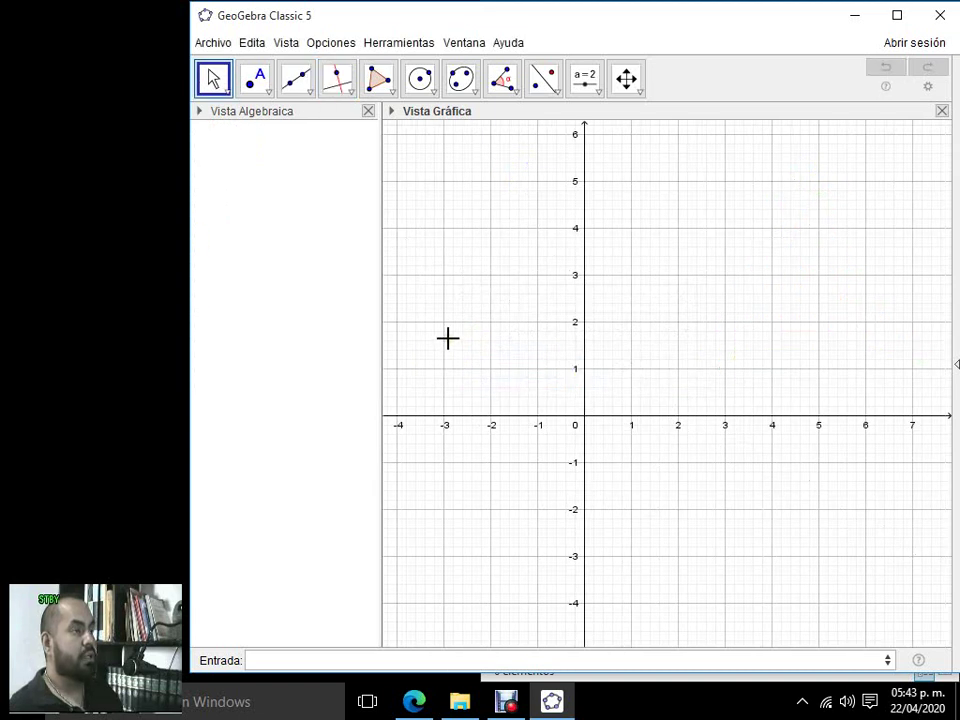
# - Pan the empty graphics view up and sideways, and try zooming it in and out
pyautogui.click(625, 80)
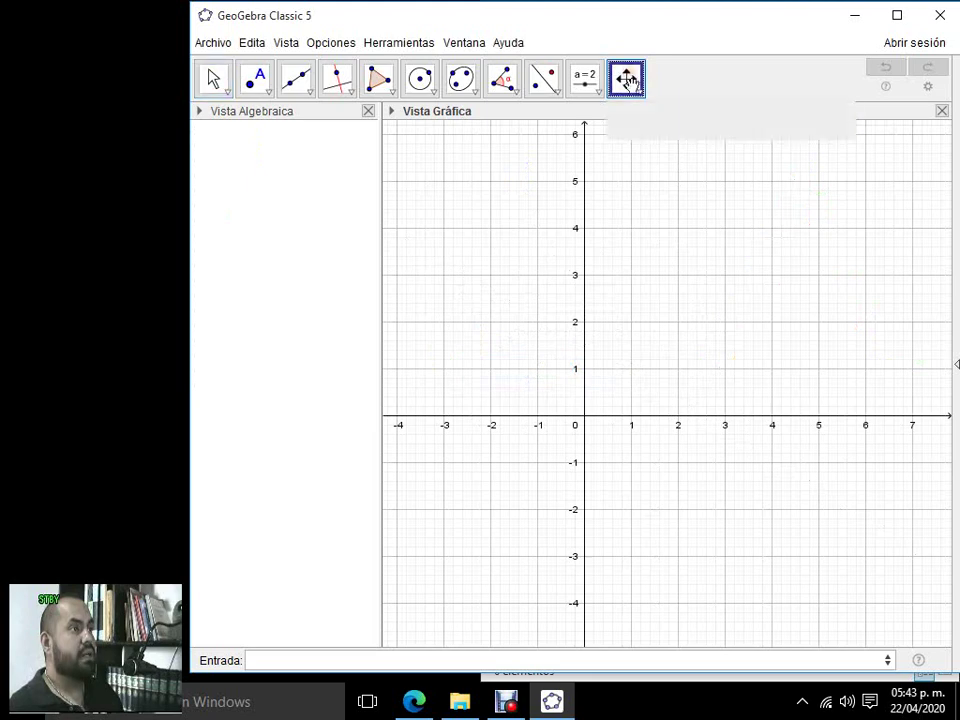
pyautogui.moveTo(654, 227); pyautogui.dragTo(709, 191)
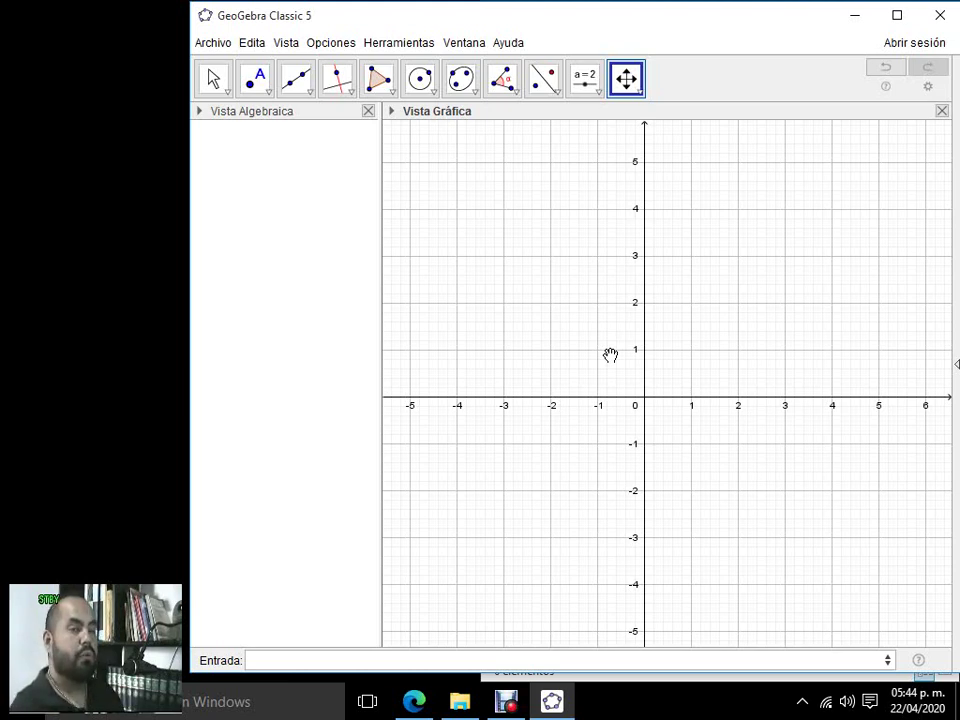
pyautogui.scroll(-6, 594, 355)
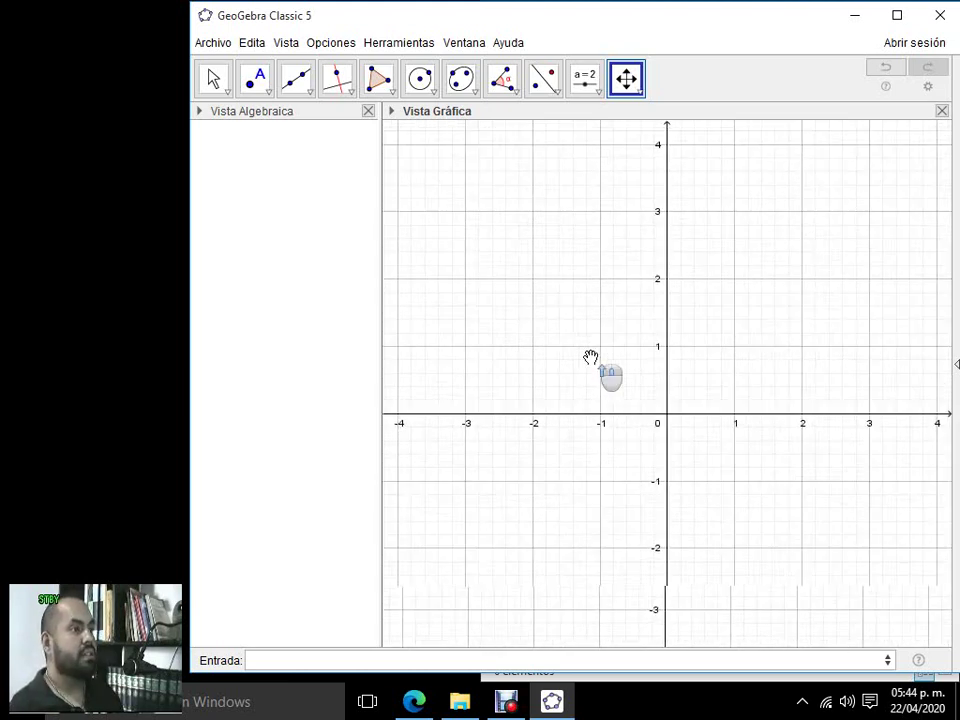
pyautogui.scroll(-3, 594, 355)
pyautogui.scroll(-3, 608, 350)
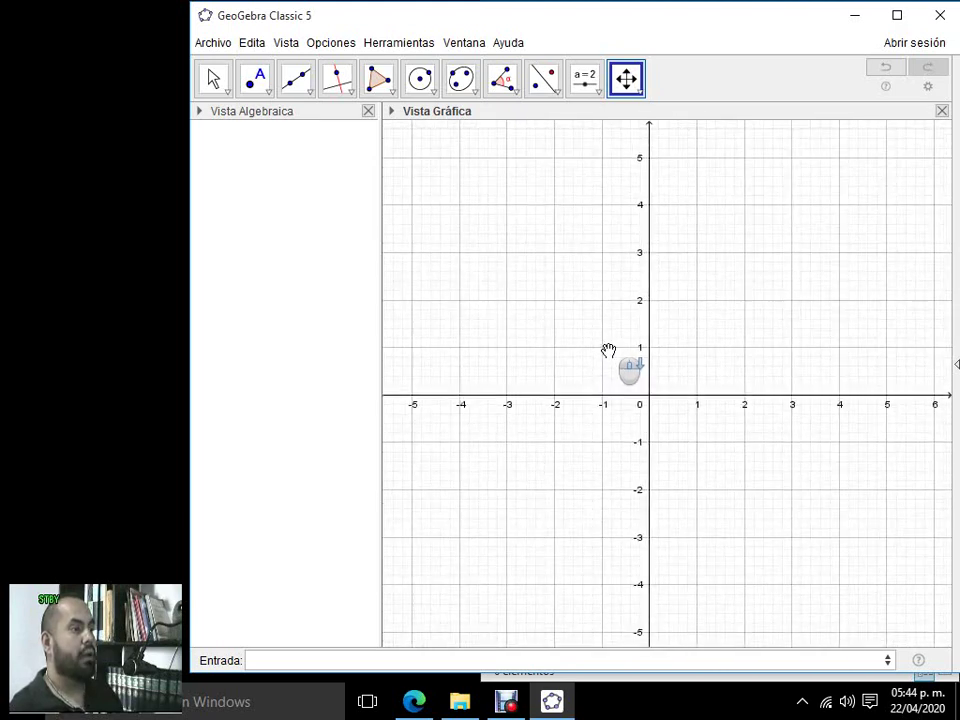